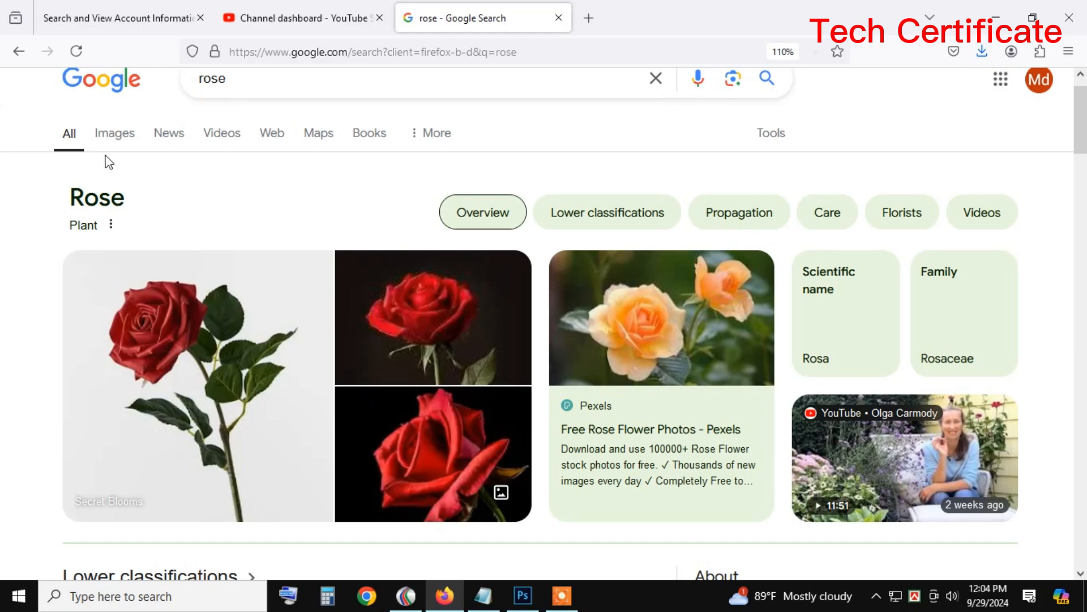
Step: Show the image results for rose and open the Adobe Stock single red rose picture on a white background
left_click(115, 134)
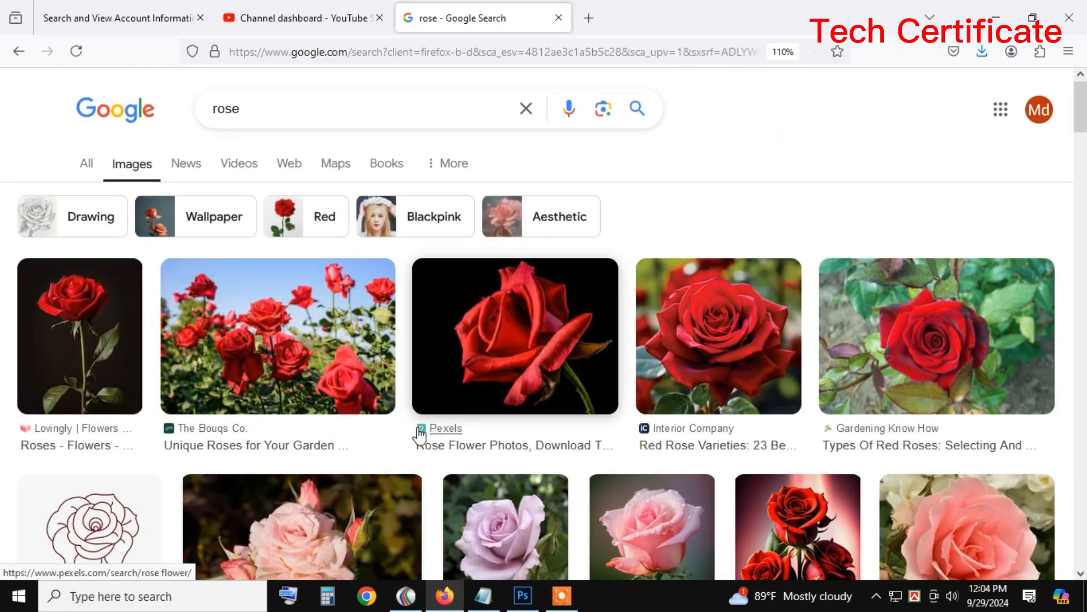
scroll(420, 436, "down", 6)
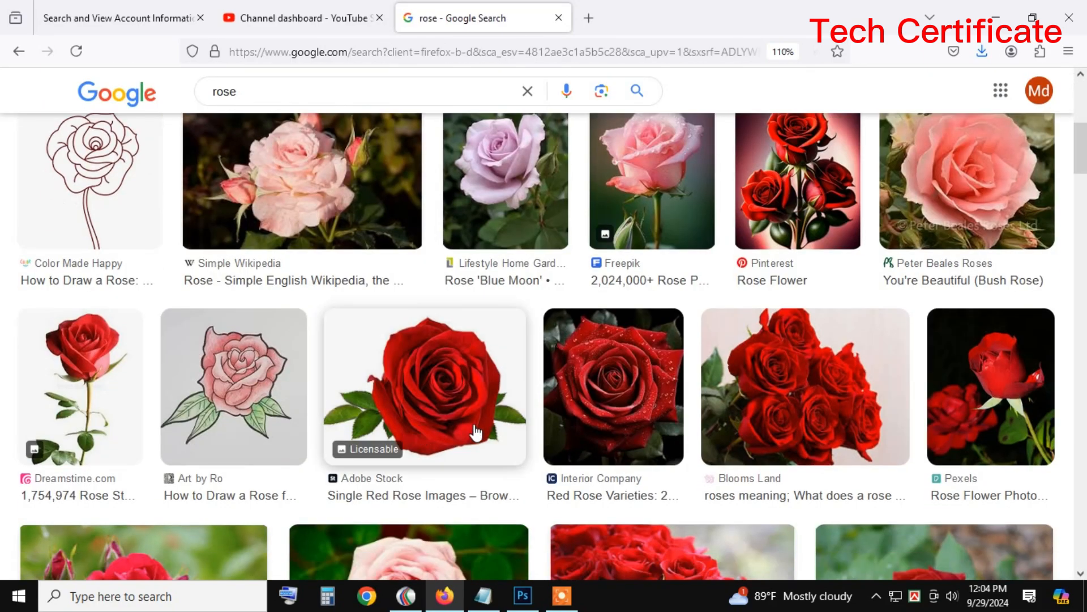
left_click(437, 381)
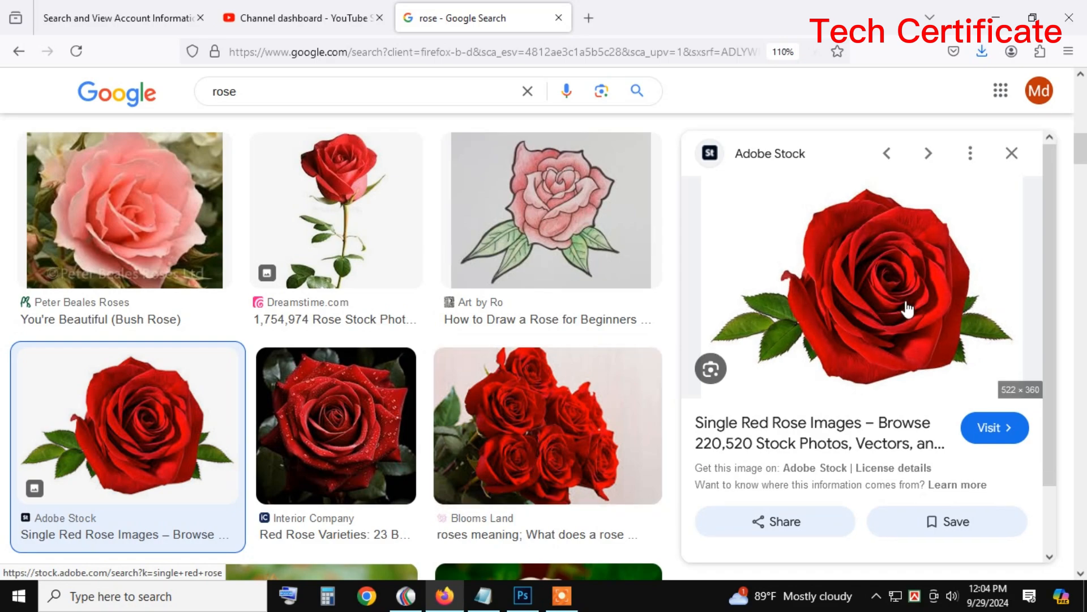
Step: Save the previewed red rose picture to the Desktop as a JPEG image
scroll(903, 272, "down", 2)
right_click(876, 217)
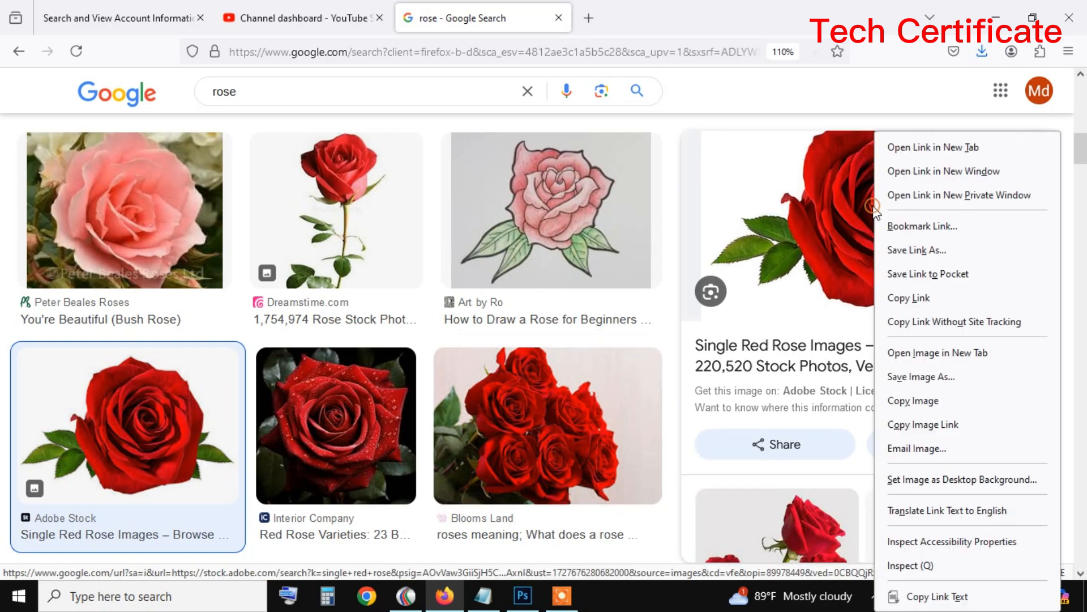
left_click(921, 376)
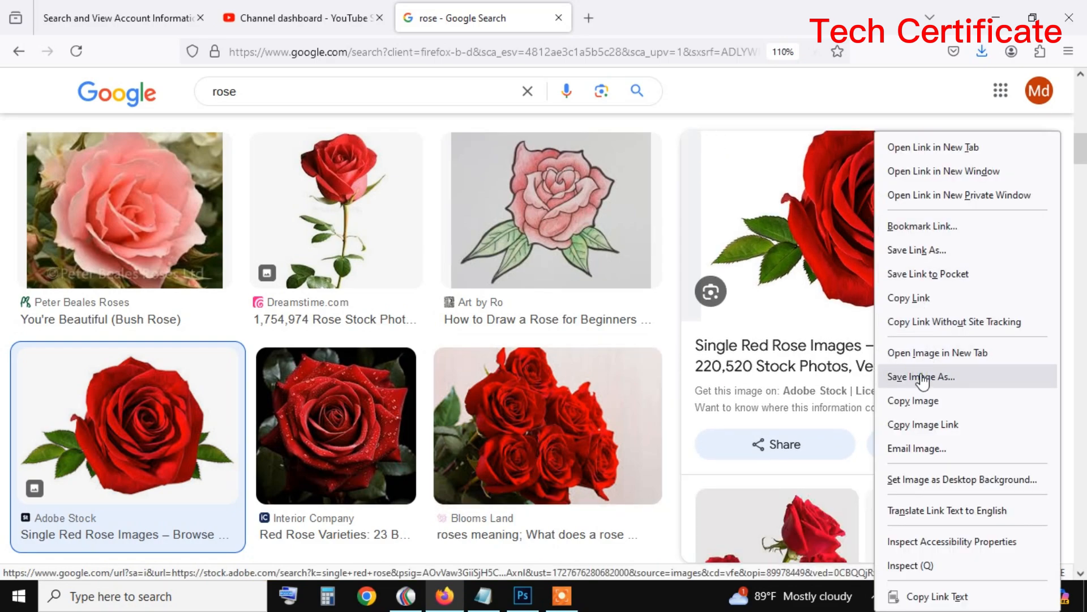
left_click(52, 127)
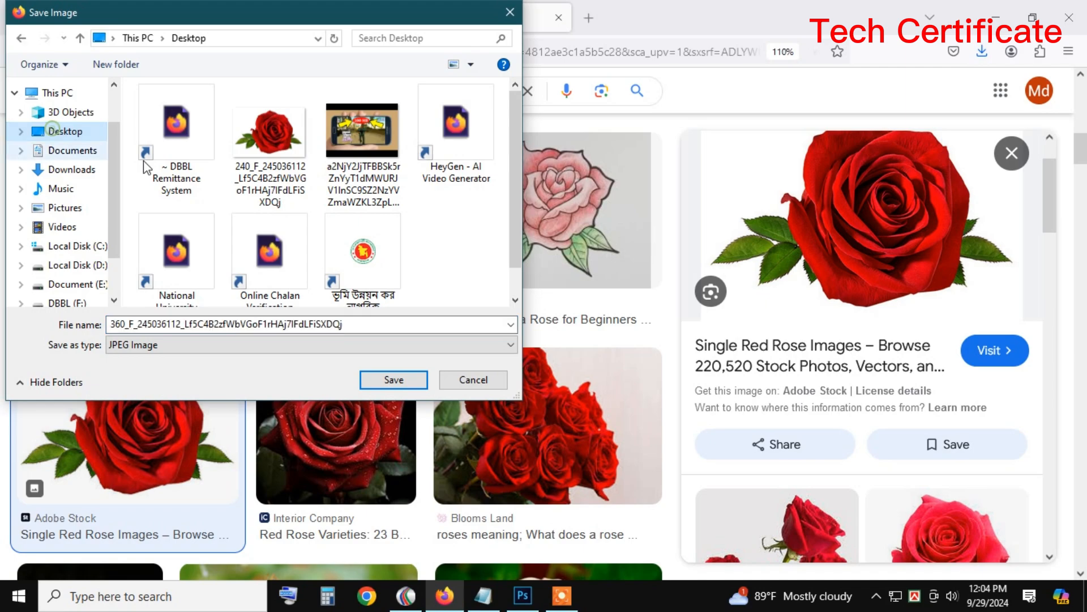
left_click(393, 379)
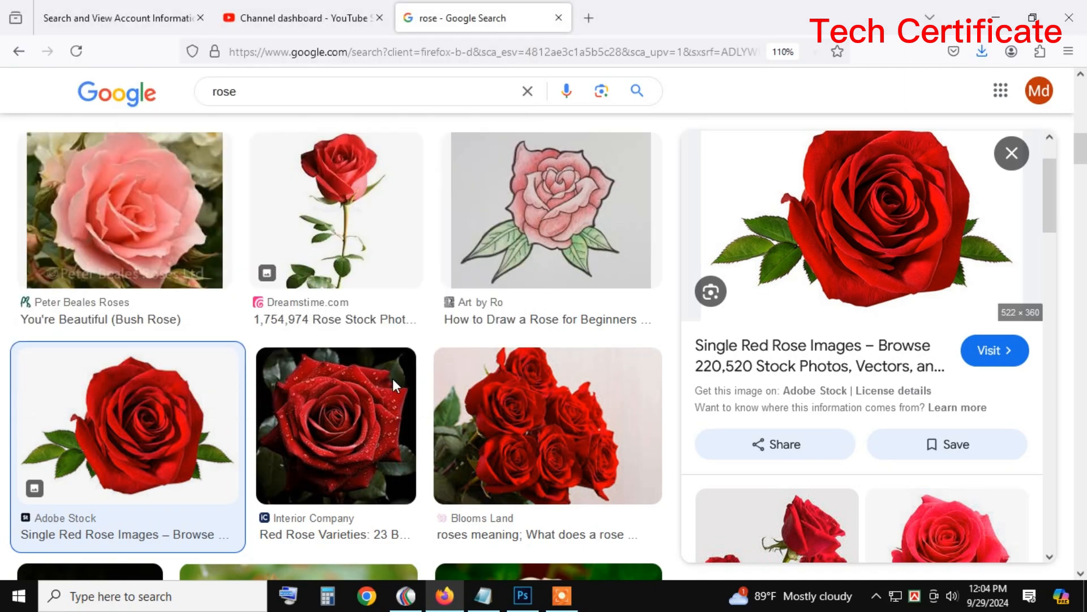
Step: Check the browser's recent downloads, minimize the browser and switch to Photoshop
left_click(983, 55)
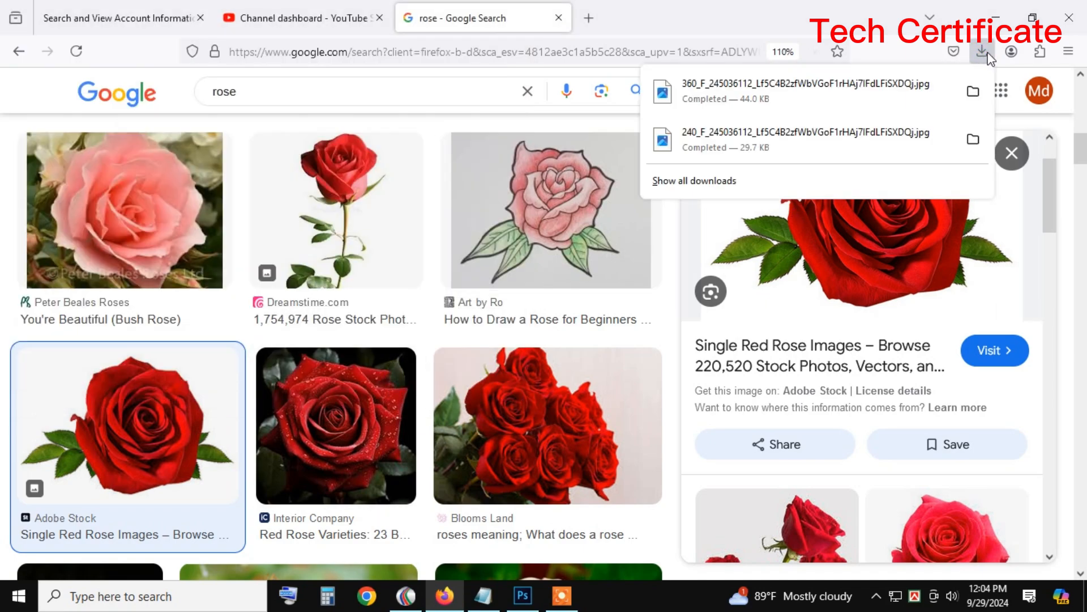
left_click(995, 17)
left_click(524, 596)
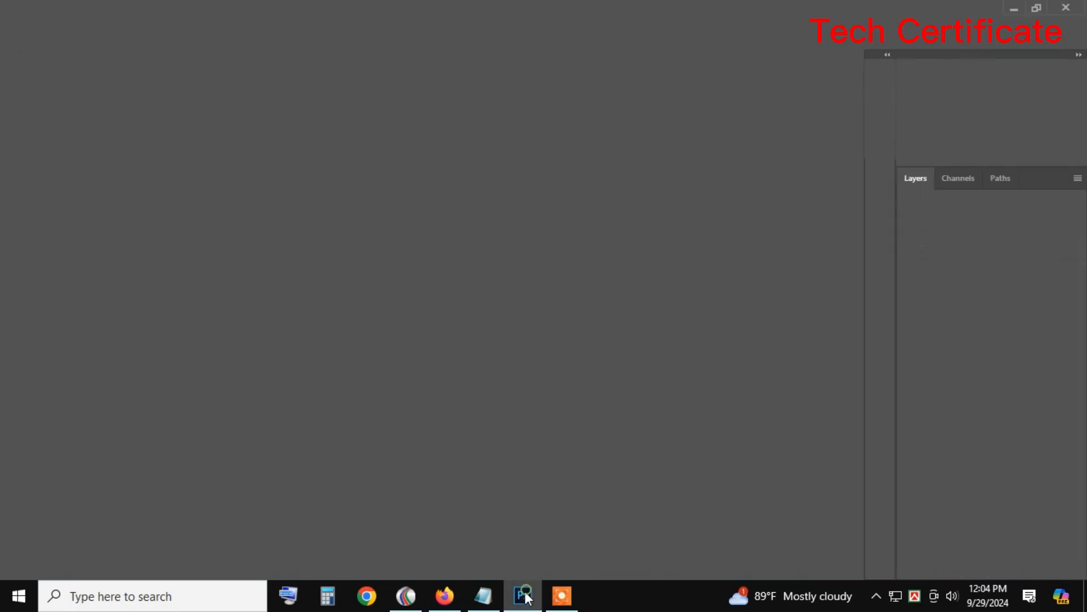
left_click(43, 12)
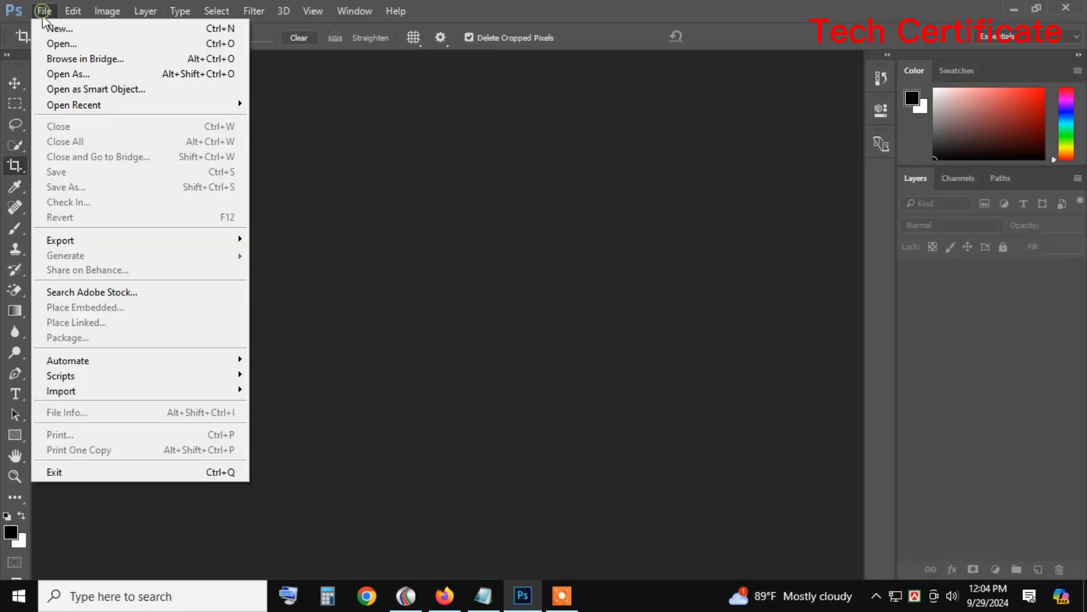
left_click(53, 36)
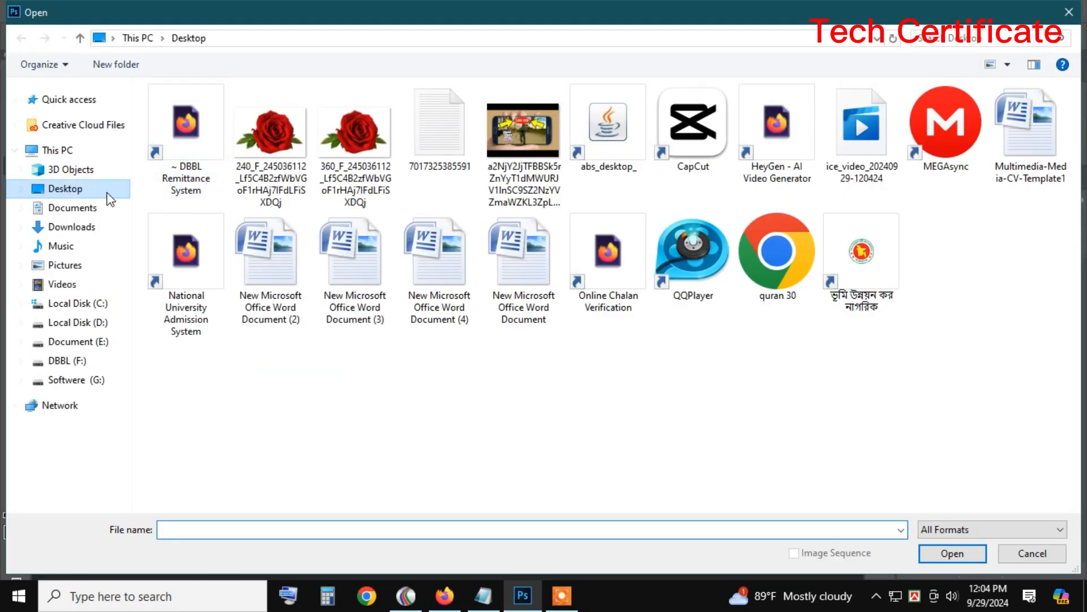
left_click(71, 190)
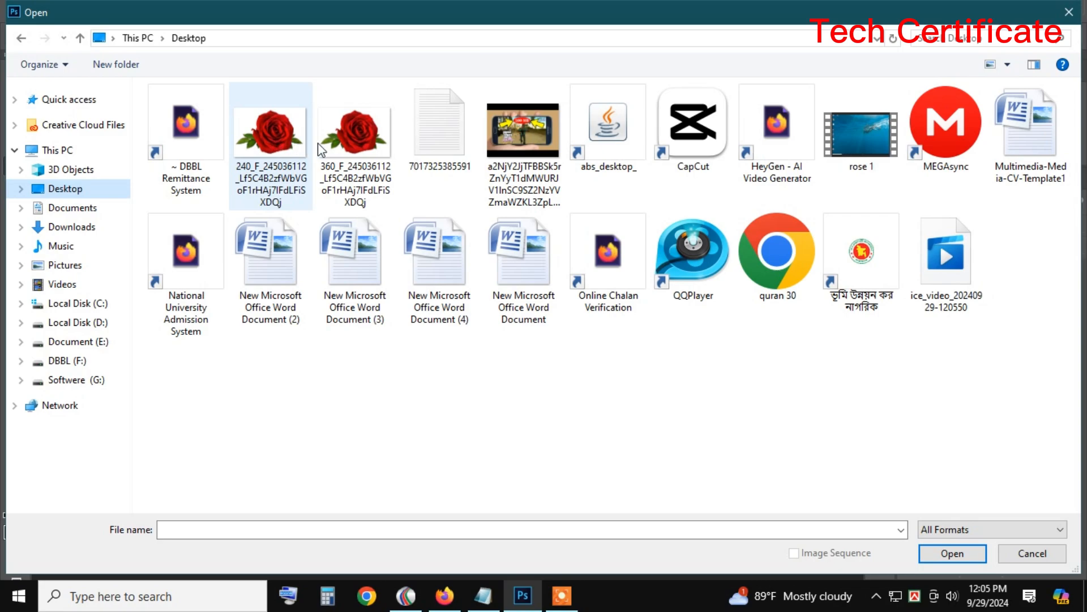
double_click(273, 138)
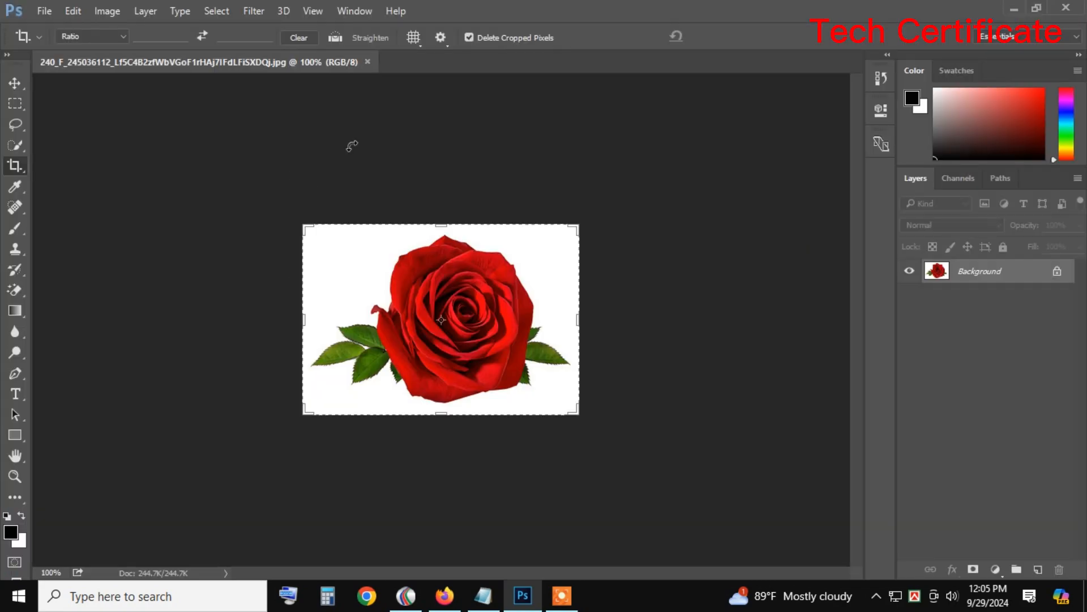
left_click(368, 61)
Step: Open the rose image whose file name starts with 360_F_245036112 from the Desktop
left_click(44, 10)
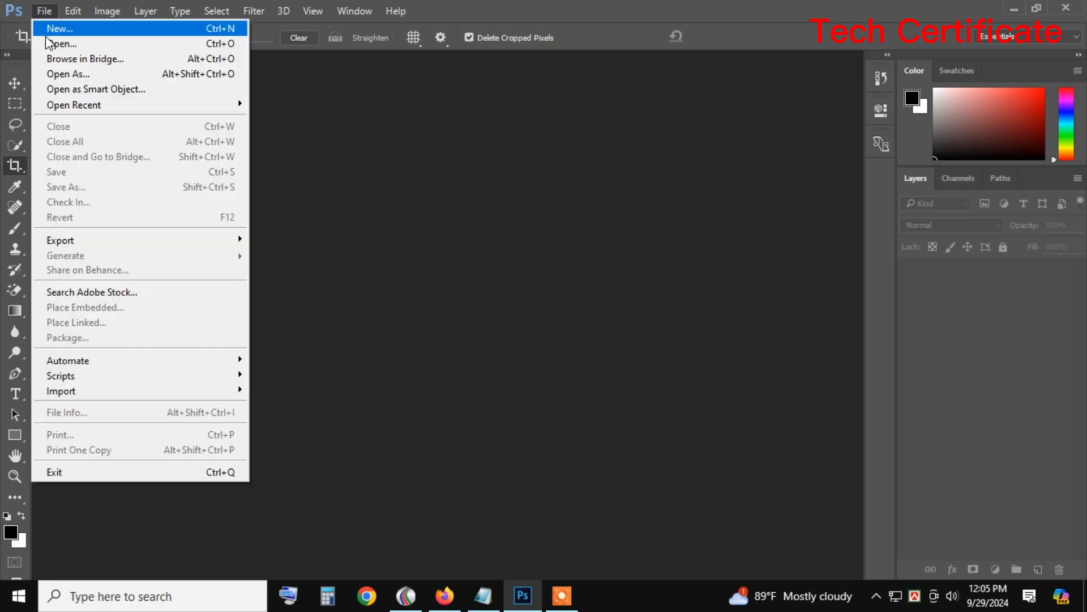
left_click(99, 57)
double_click(354, 123)
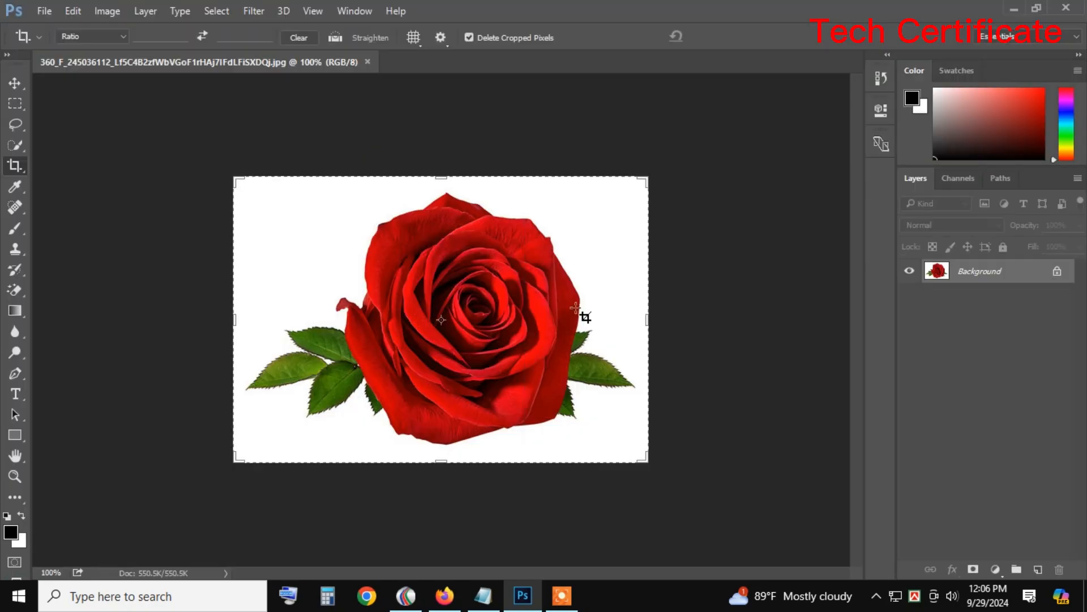
Step: Try a 16:9 crop ratio on the rose image with the Crop tool and discard the crop
right_click(16, 162)
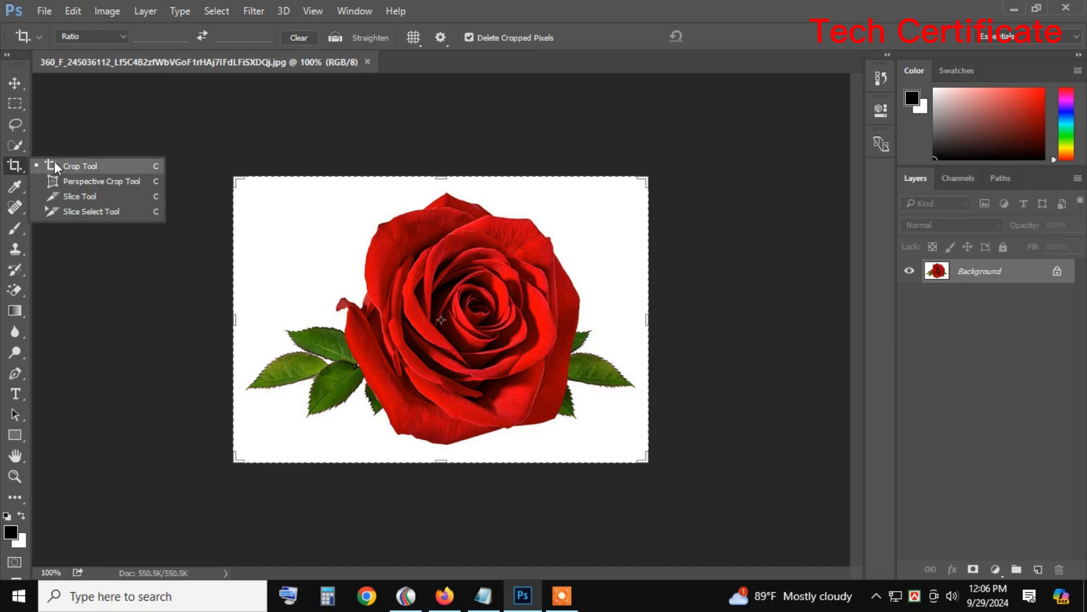
left_click(54, 161)
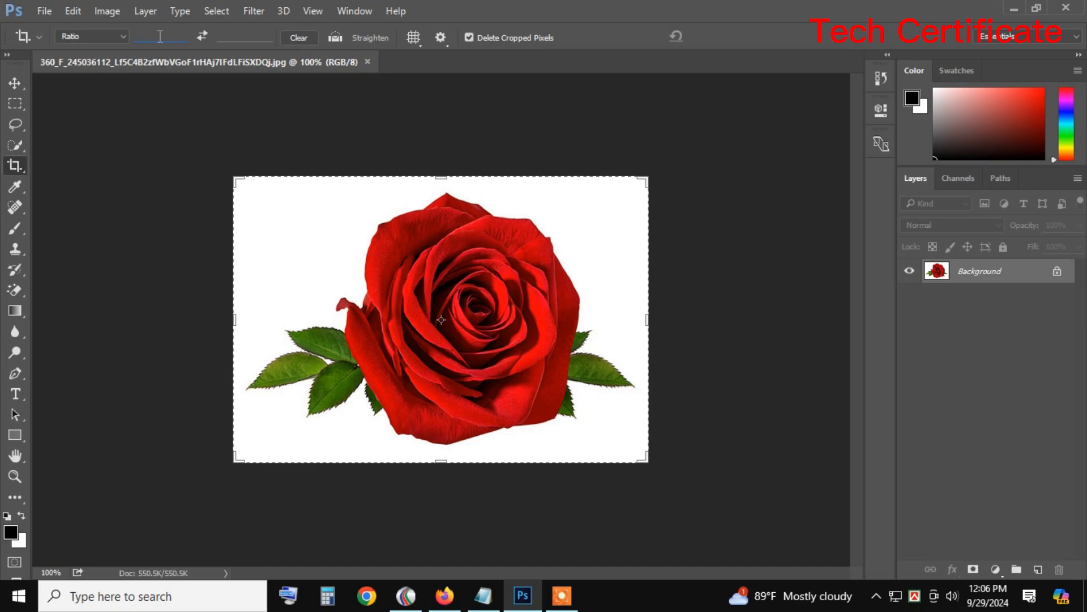
left_click(161, 36)
type("16")
left_click(244, 34)
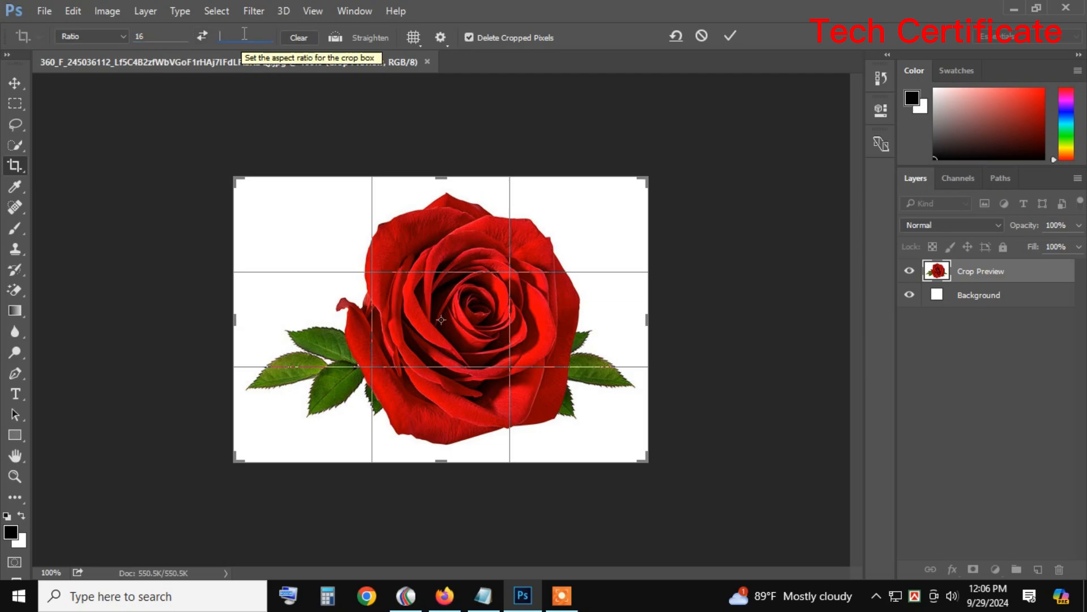
type("9")
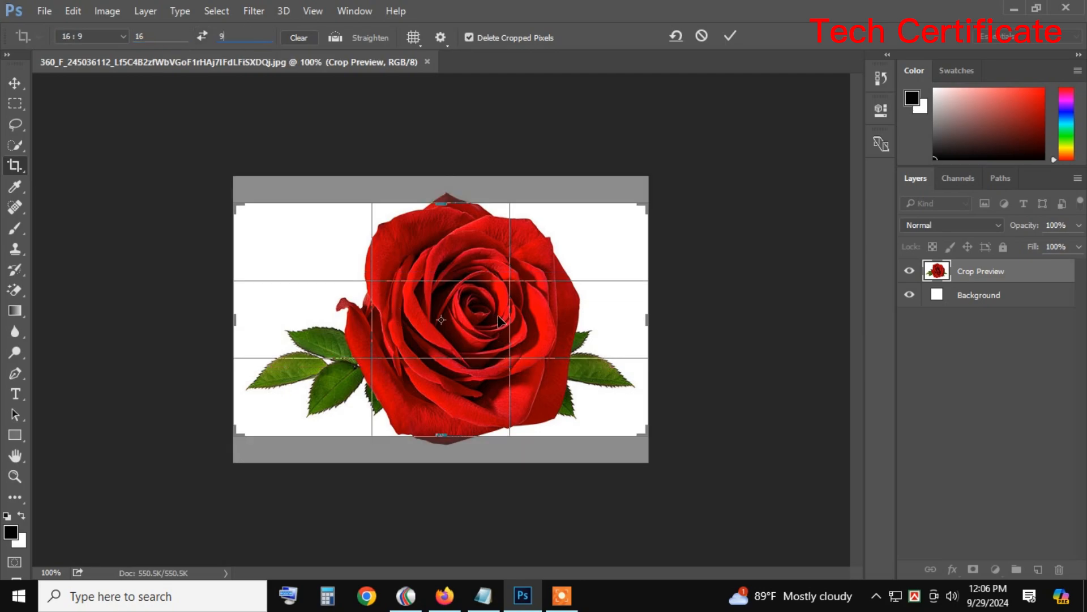
left_click(703, 35)
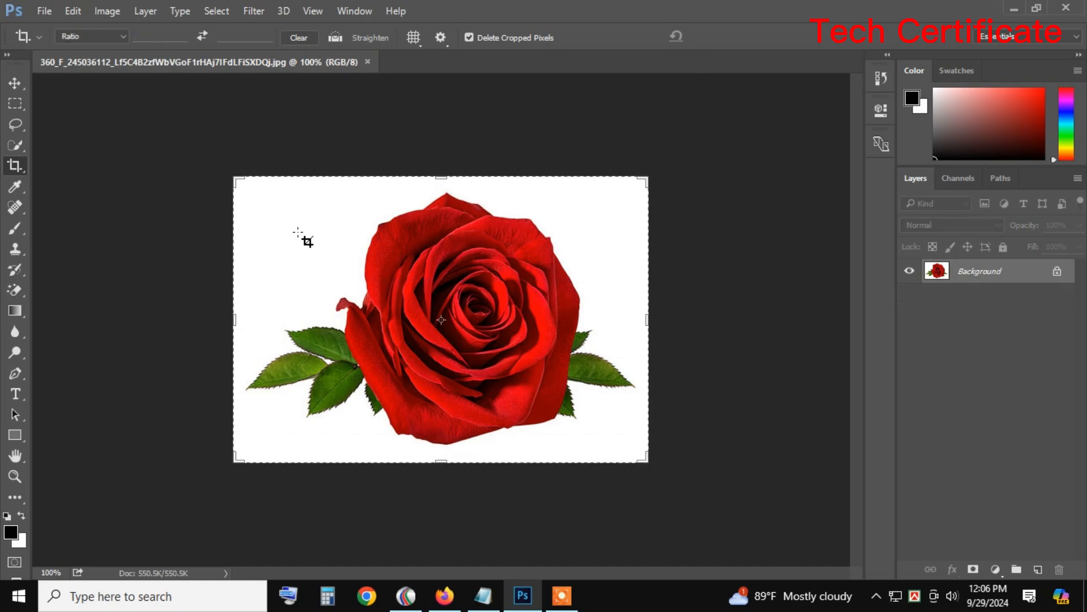
Step: Select the rose with the Rectangular Marquee tool, leaving a narrow white margin along the image edges
left_click(15, 103)
left_click(85, 101)
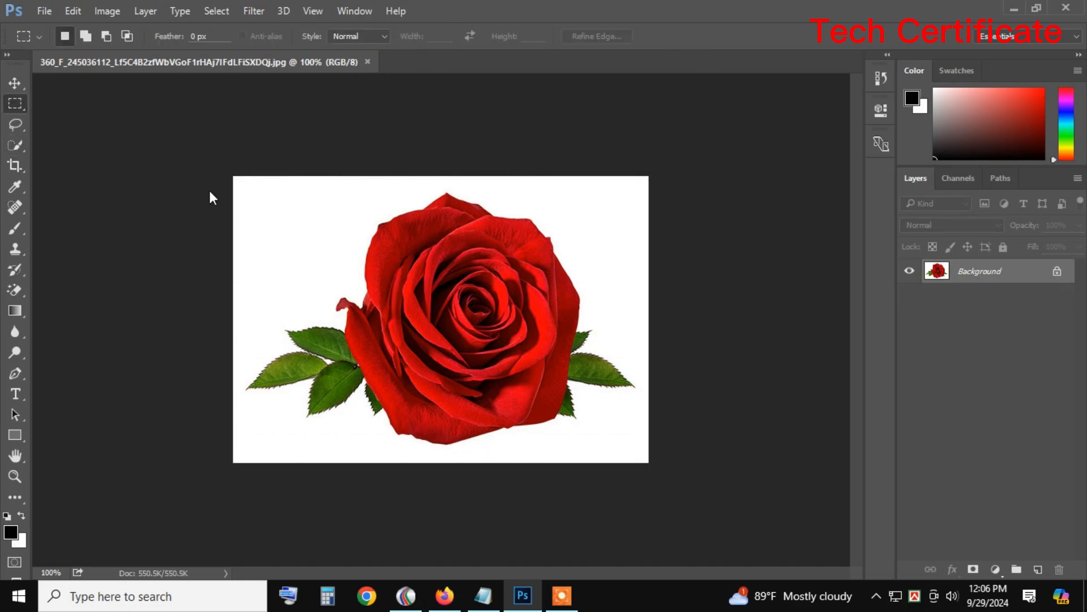
left_click_drag(252, 203, 563, 238)
left_click(273, 199)
left_click_drag(253, 189, 635, 448)
Step: Free-transform the selected rose to about 73% width and 74% height, centre it on the canvas and deselect
key("ctrl+t")
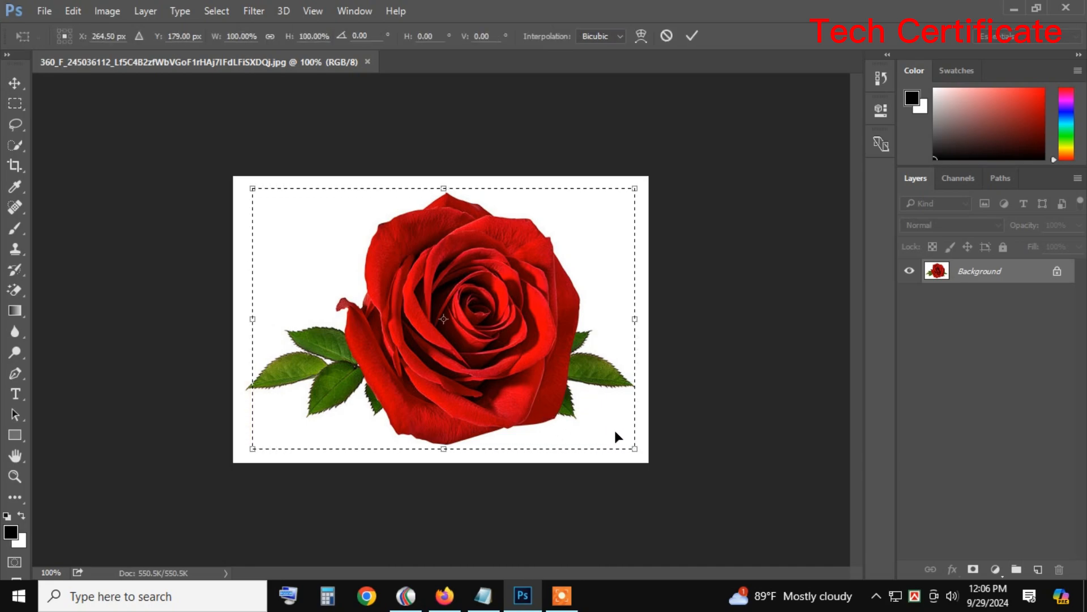
left_click_drag(635, 448, 529, 377)
left_click_drag(425, 281, 473, 309)
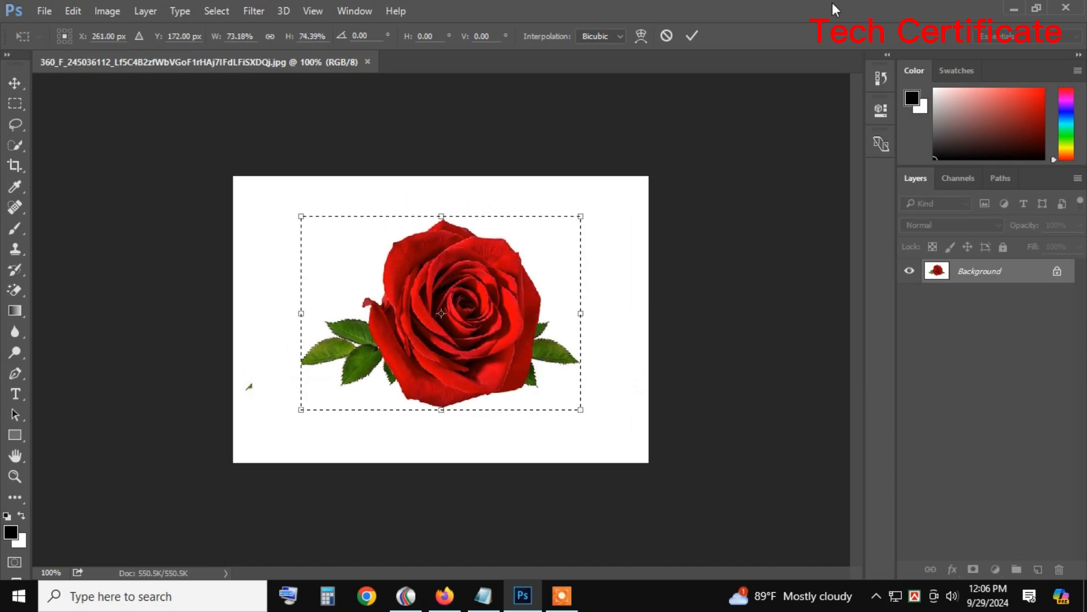
left_click(690, 35)
left_click(641, 297)
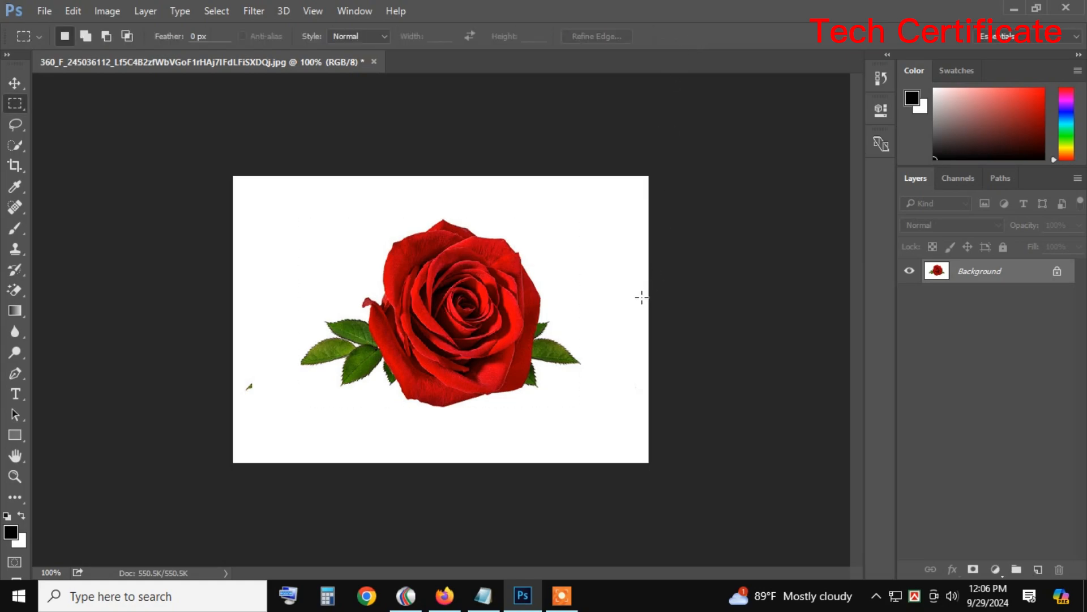
Step: Set the Crop tool's aspect ratio to 16:9 for the image with the reduced rose
left_click(13, 166)
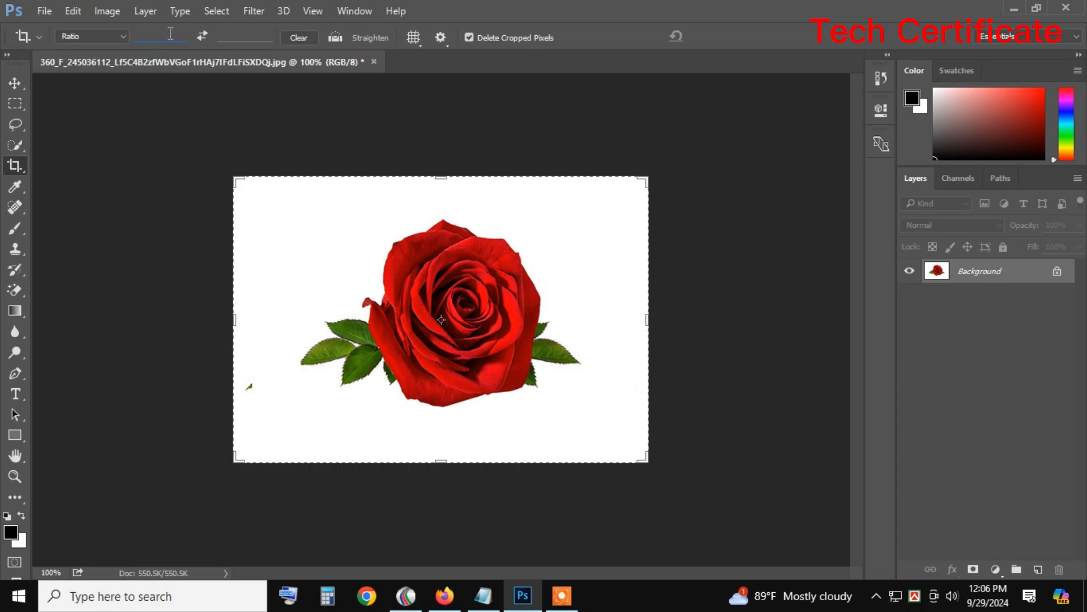
type("16 : ")
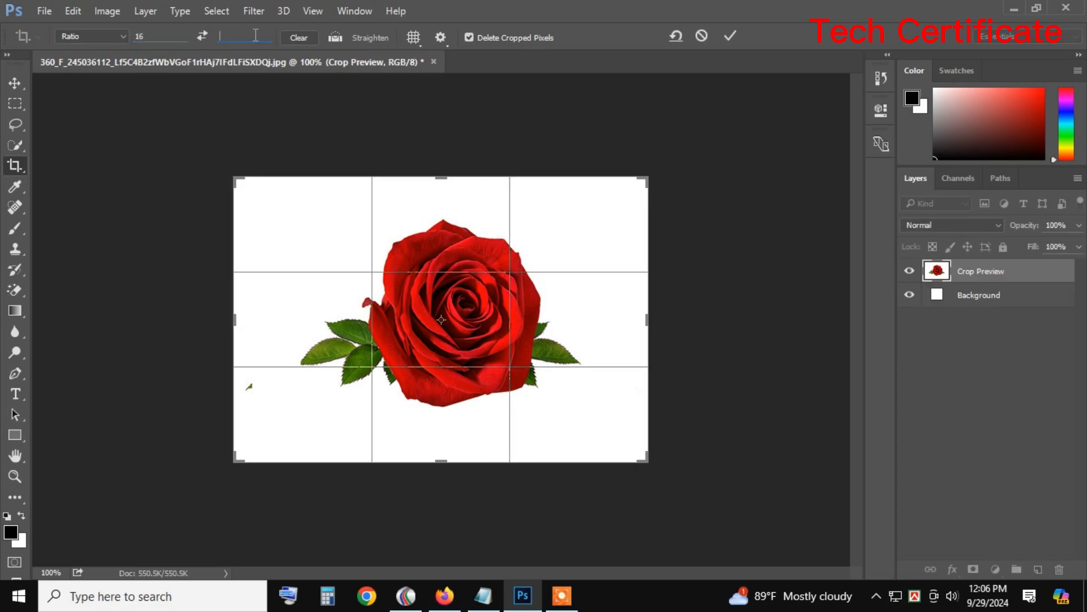
type("9")
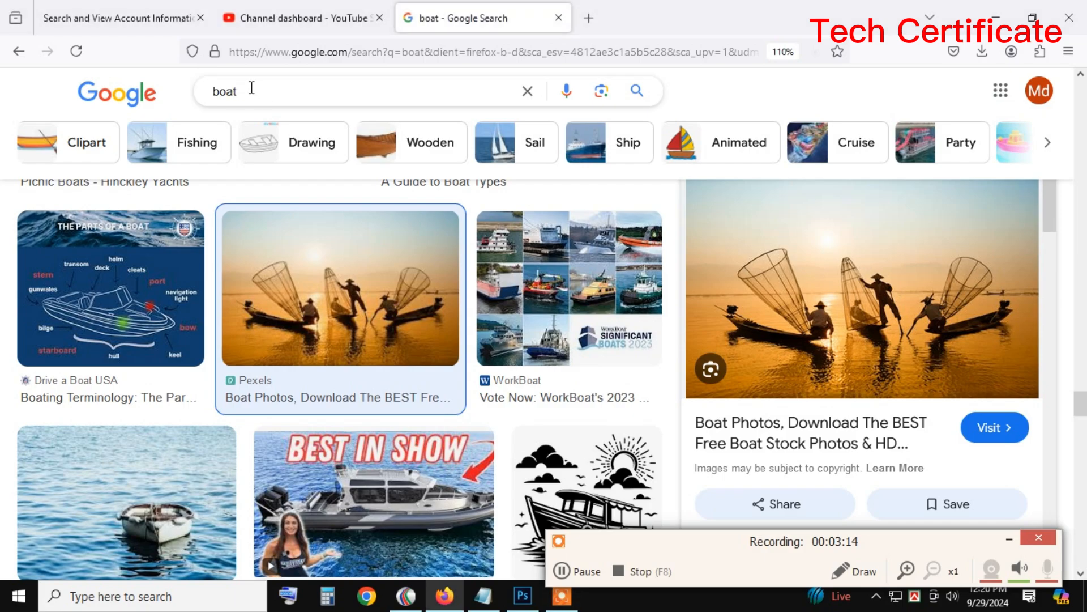
Step: Search Google Images for bird in the browser and open the RSPB Bluethroat picture on a white background
double_click(249, 87)
type("bird")
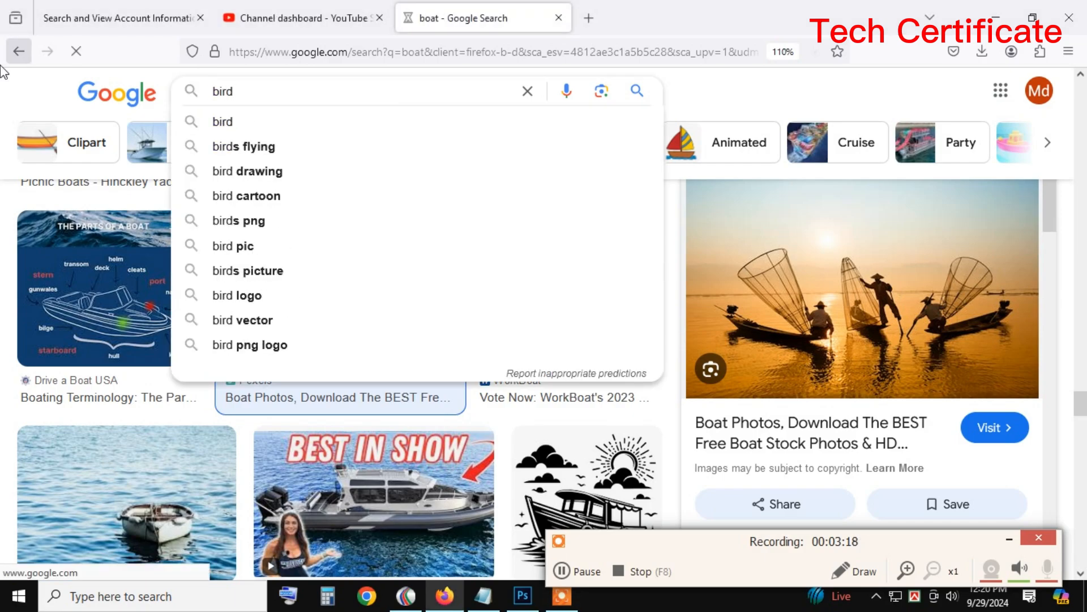
key("Return")
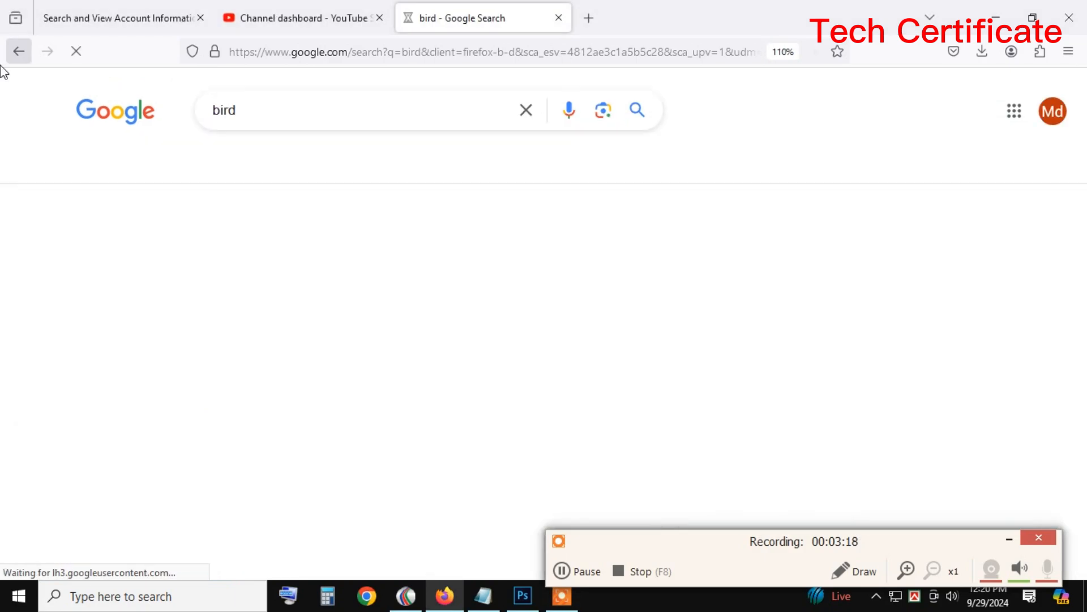
scroll(90, 242, "down", 3)
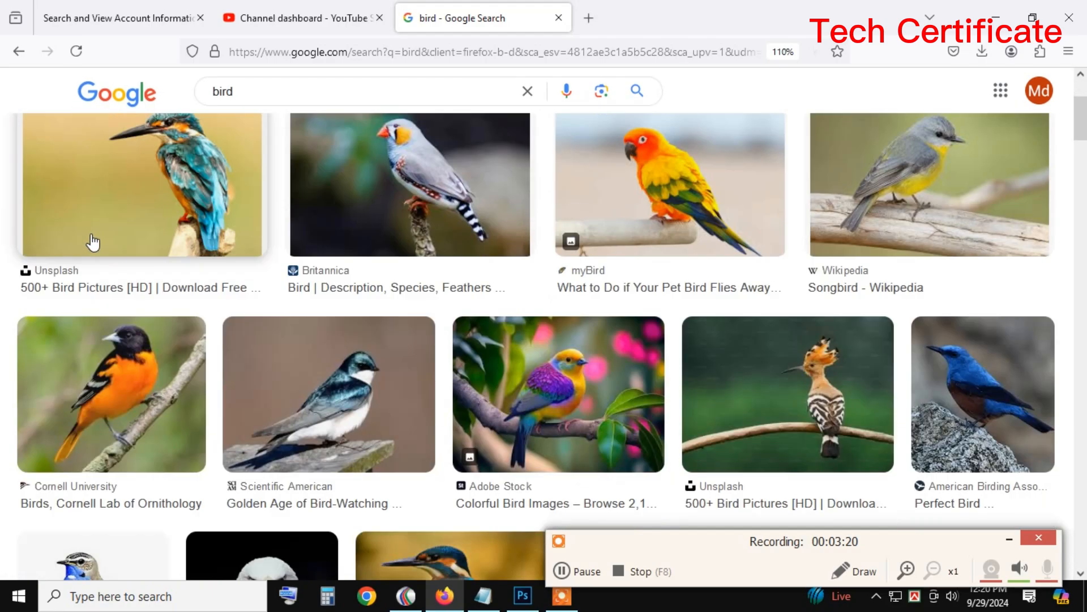
scroll(440, 498, "up", 1)
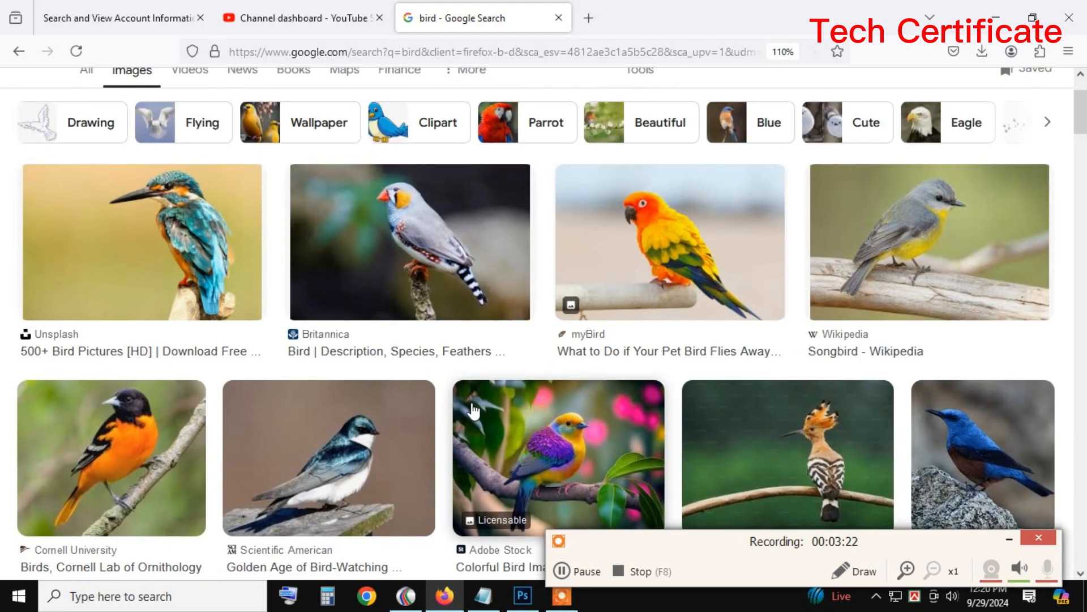
scroll(362, 418, "down", 7)
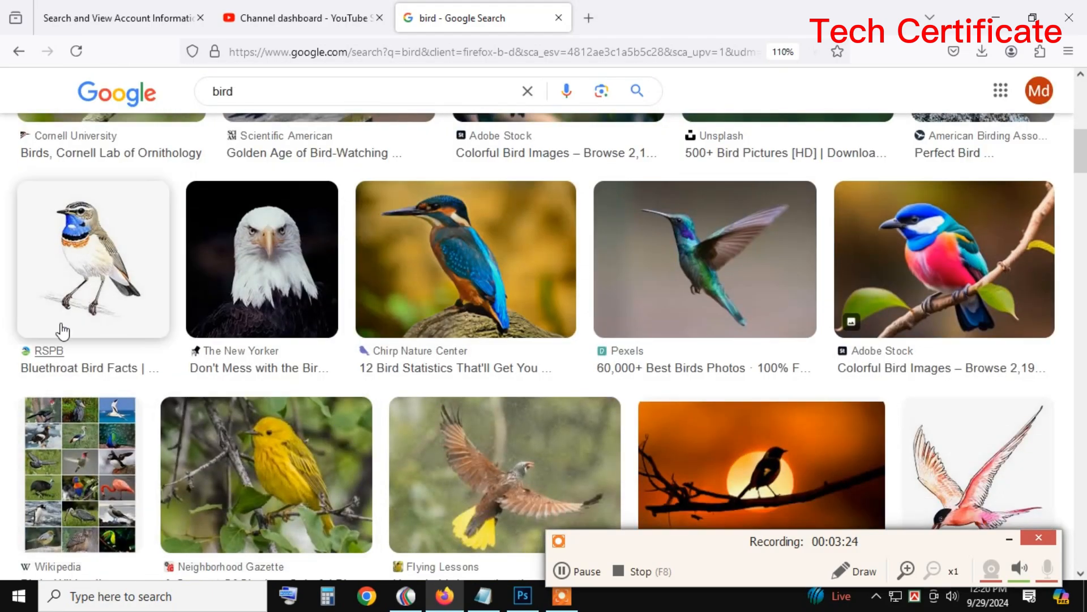
left_click(89, 259)
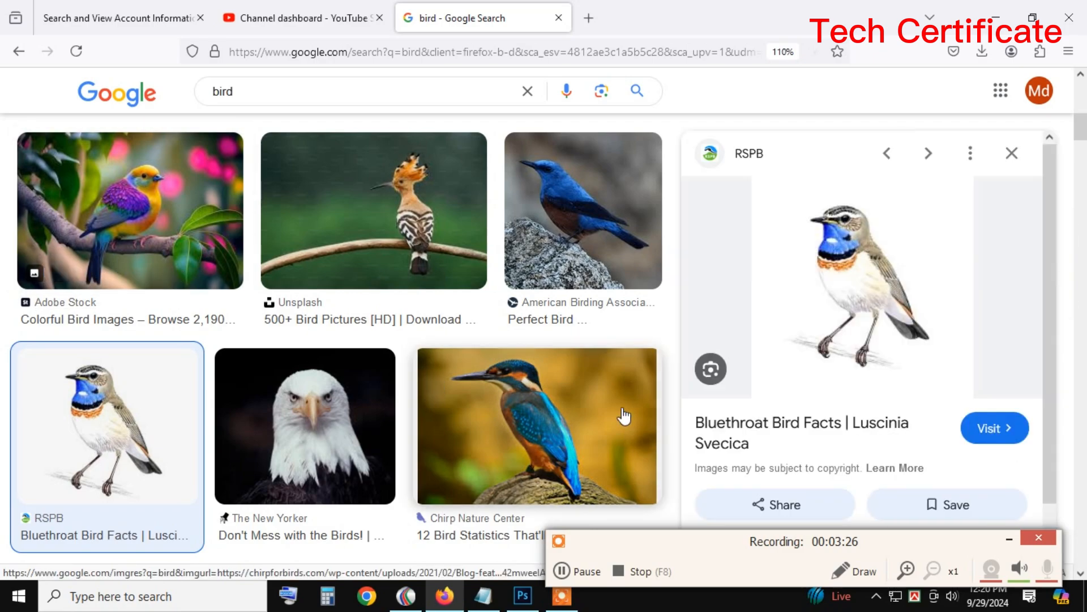
Step: Save the Bluethroat bird image as a JPEG named bluethroat_adult_whitespottedform1200x675 in the Downloads folder
right_click(841, 280)
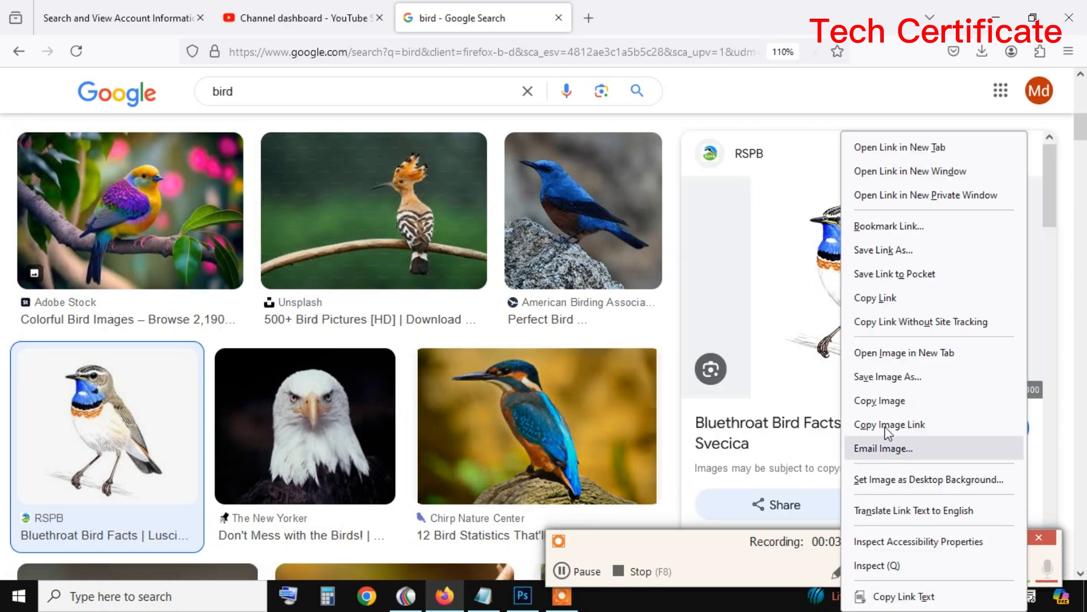
left_click(879, 382)
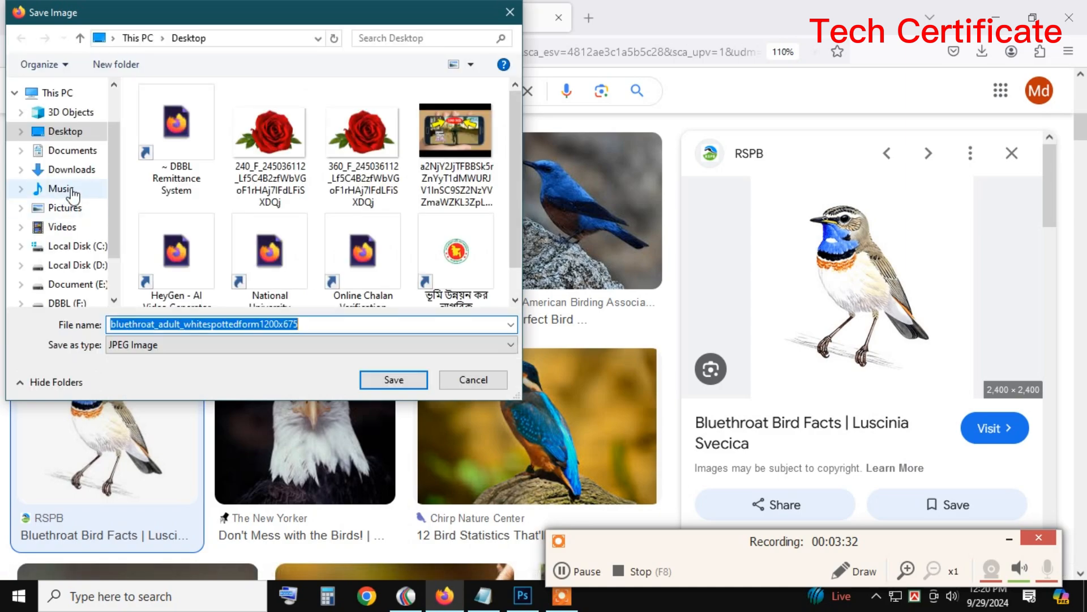
left_click(72, 169)
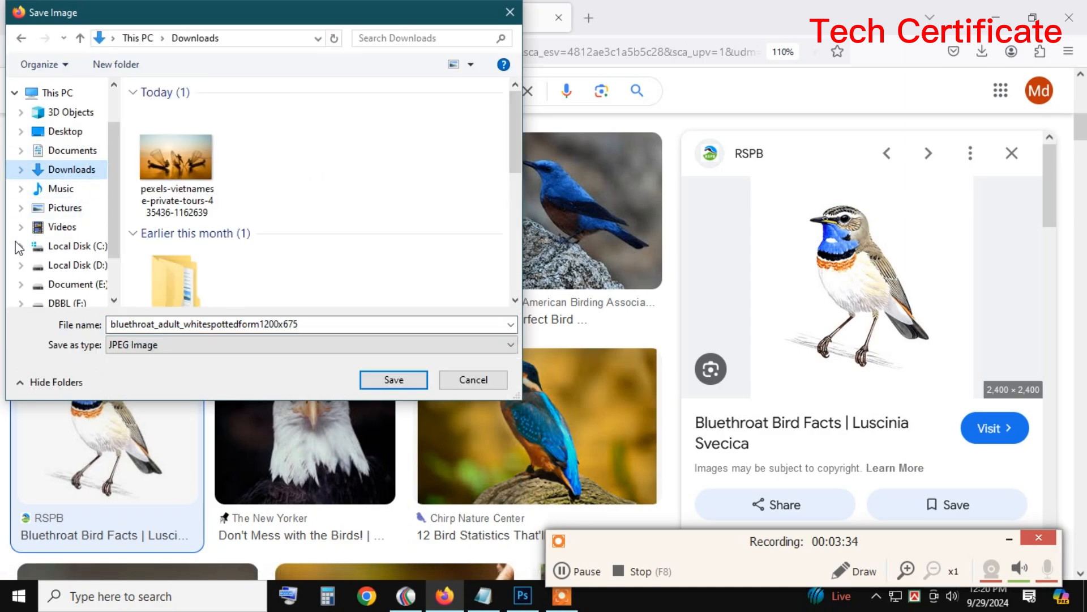
left_click(393, 379)
Step: Switch to Photoshop and open the downloaded bluethroat_adult_whitespottedform1200x675.jpg picture
left_click(522, 596)
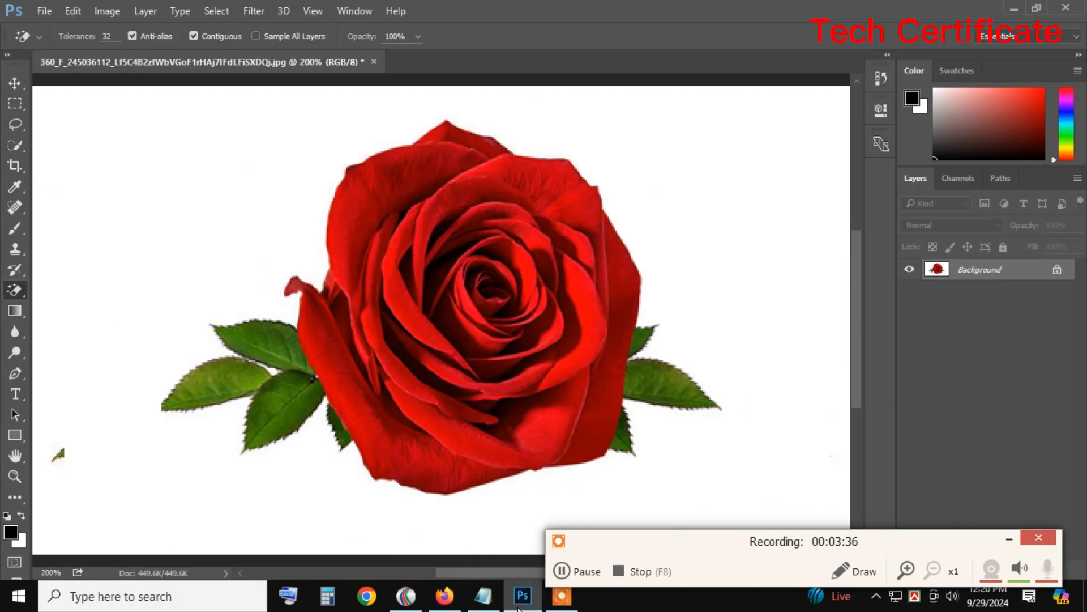
left_click(44, 11)
left_click(63, 49)
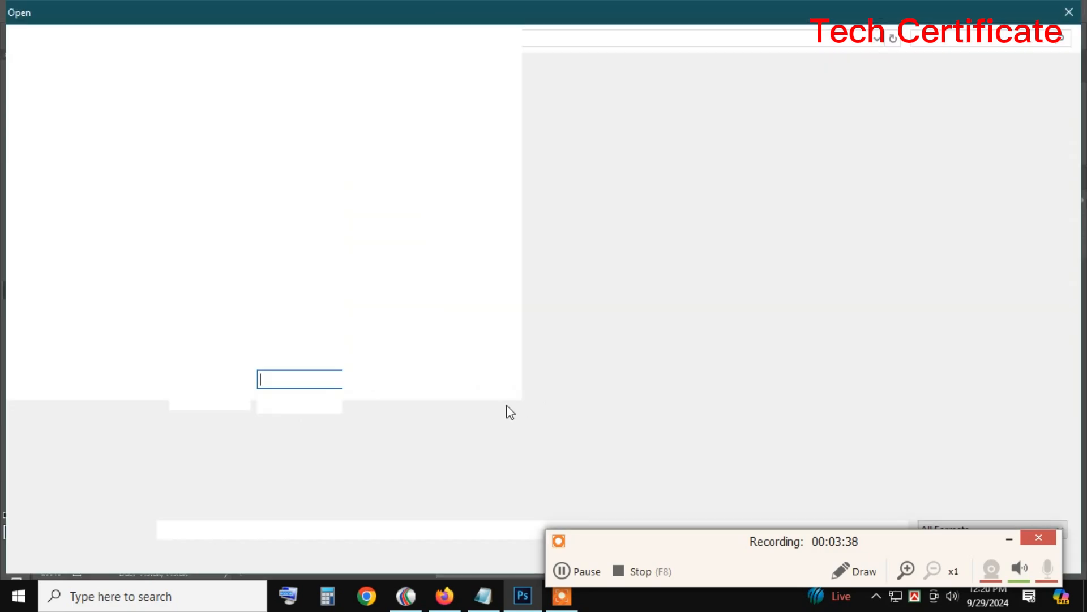
double_click(182, 142)
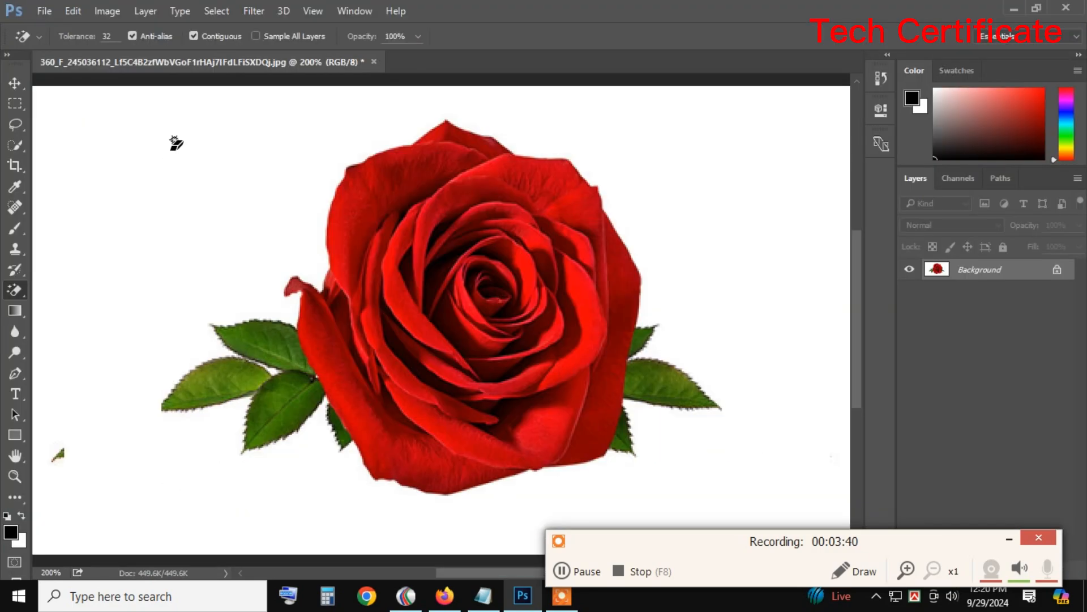
Step: Select the whole bird with the Rectangular Marquee tool and move the selection into the rose document
left_click(15, 103)
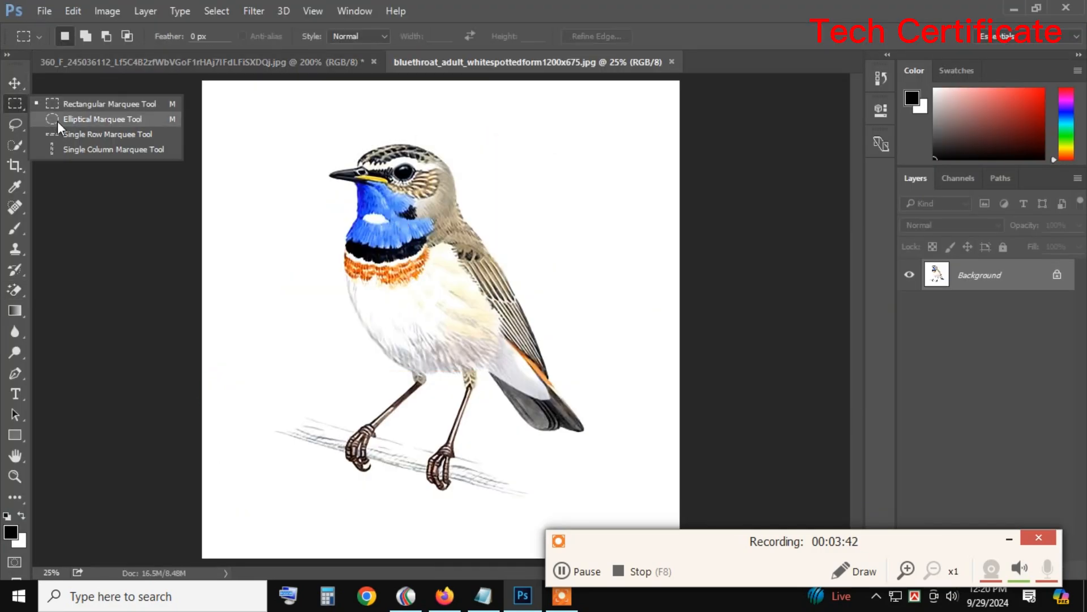
left_click(69, 109)
left_click_drag(281, 131, 587, 500)
key("v")
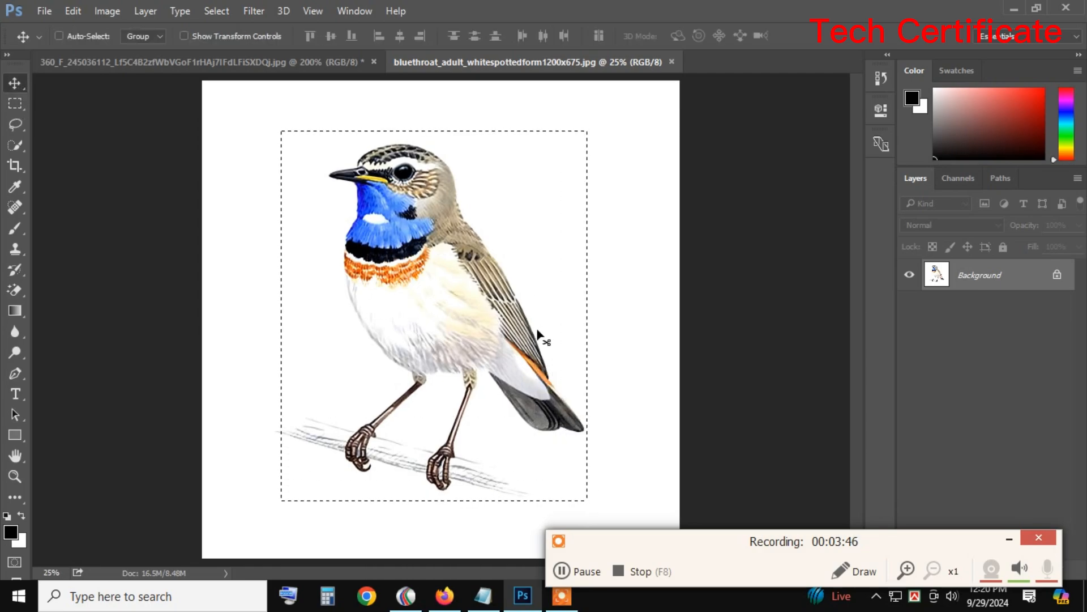
left_click_drag(521, 319, 559, 335)
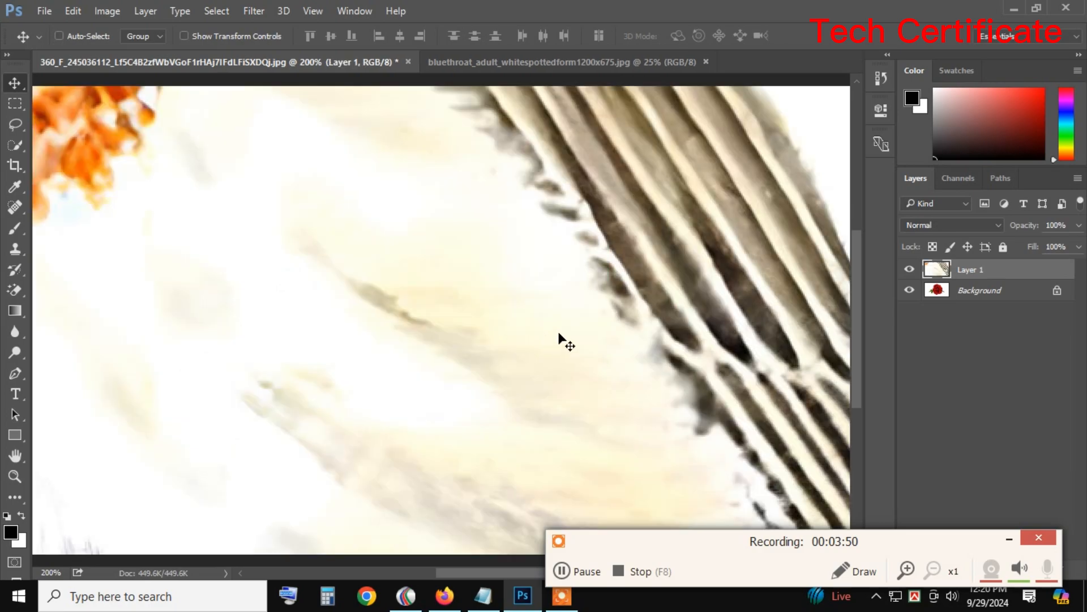
Step: Free-transform the oversized bird layer down to about 30% width and 46% height
key("ctrl+minus")
key("ctrl+minus")
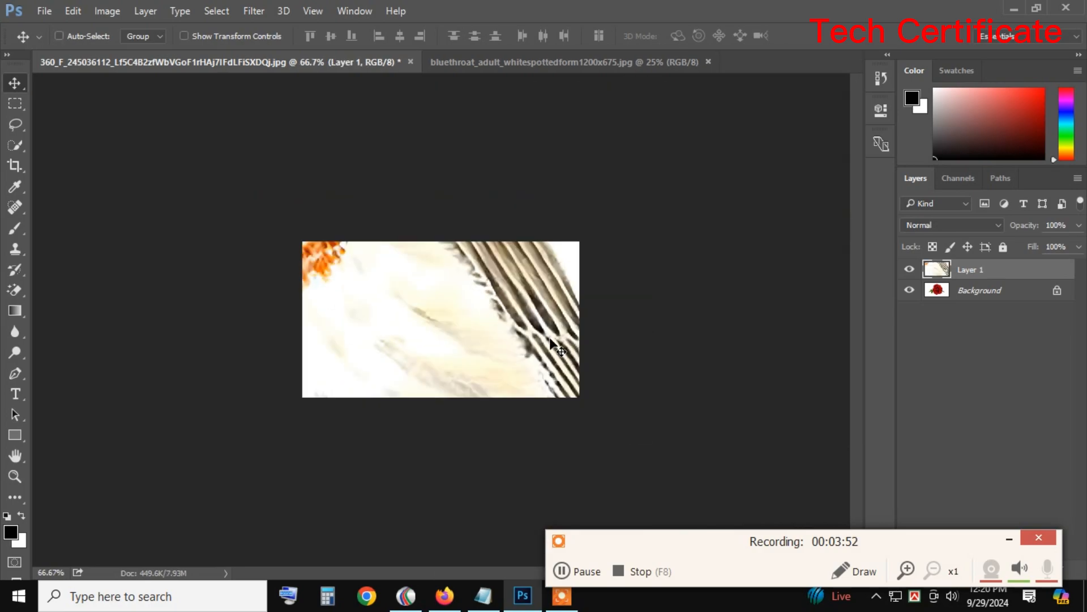
key("ctrl+t")
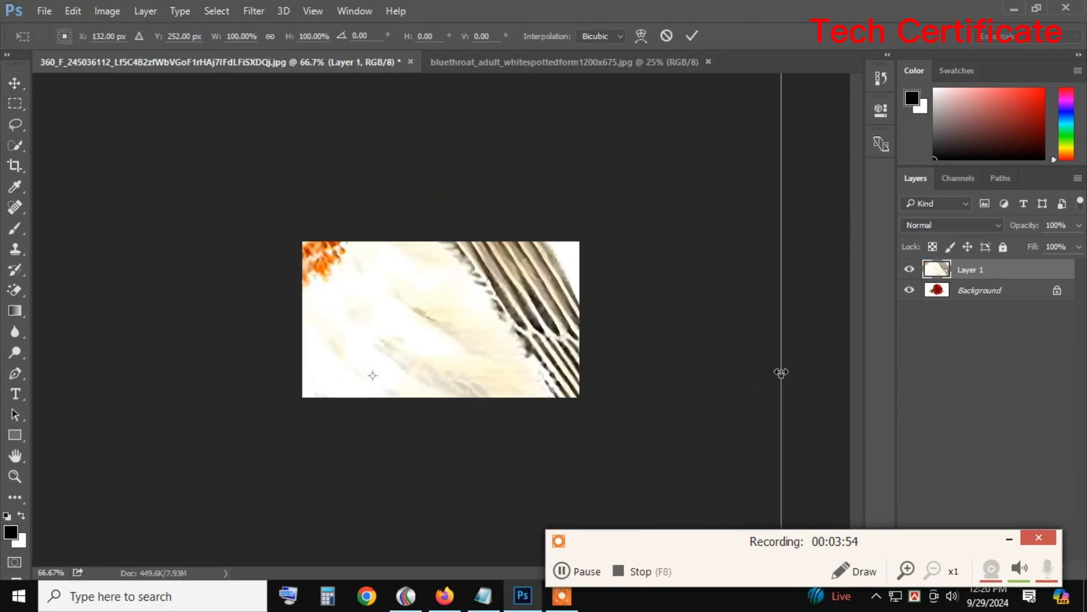
left_click_drag(782, 373, 477, 550)
left_click_drag(453, 280, 438, 210)
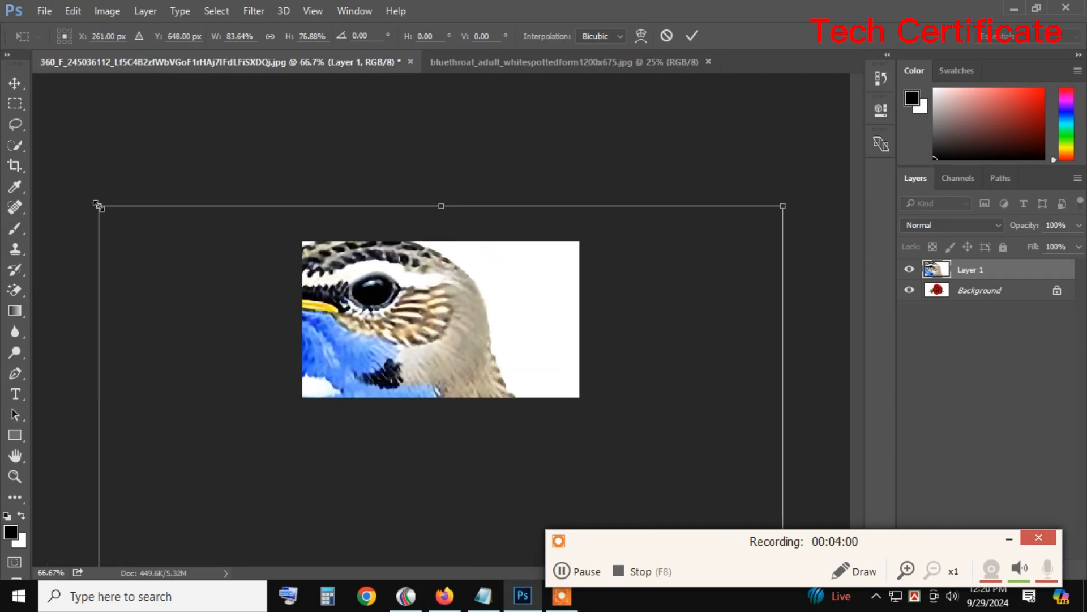
left_click_drag(98, 206, 537, 509)
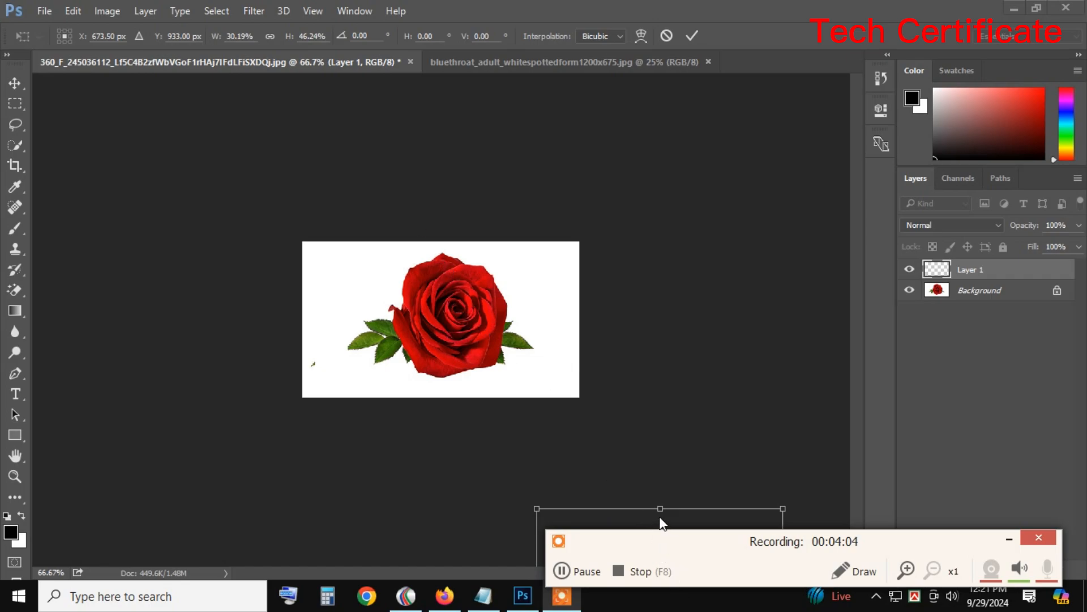
left_click(1009, 538)
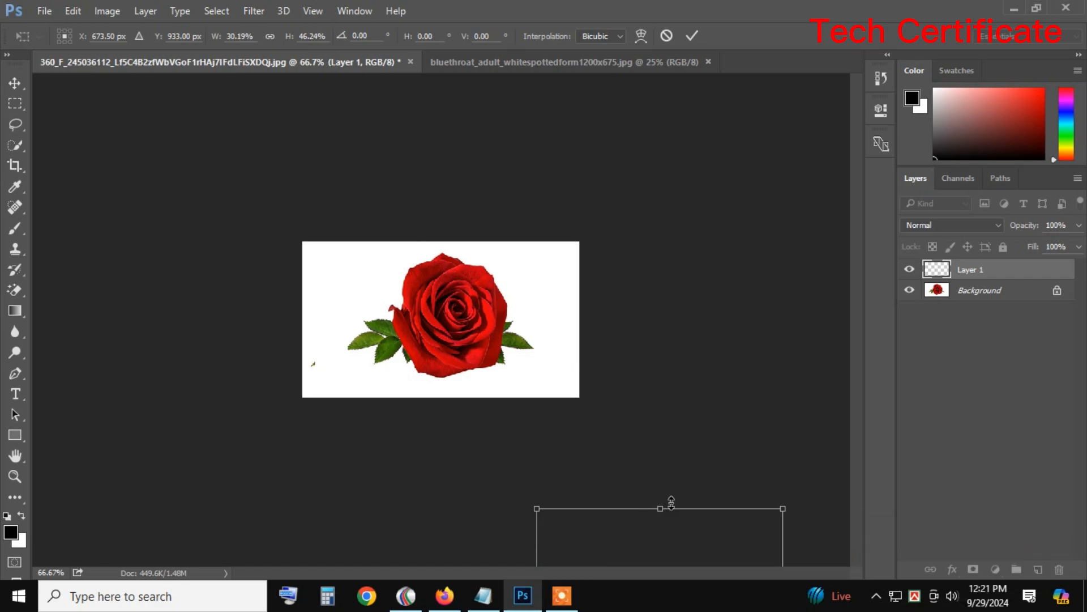
Step: Shrink the bird to about 5.8% width and 5.7% height, place it right of the rose's centre and apply the transform
left_click_drag(665, 541, 456, 485)
left_click_drag(466, 536, 461, 275)
left_click_drag(579, 371, 507, 324)
key("ctrl+plus")
key("ctrl+plus")
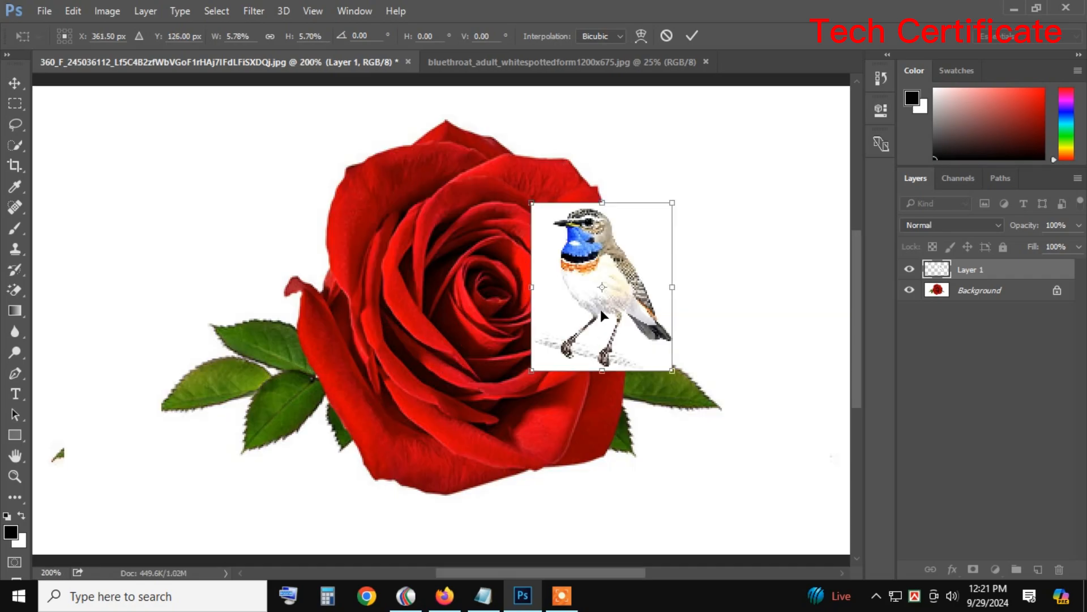
left_click_drag(600, 309, 546, 281)
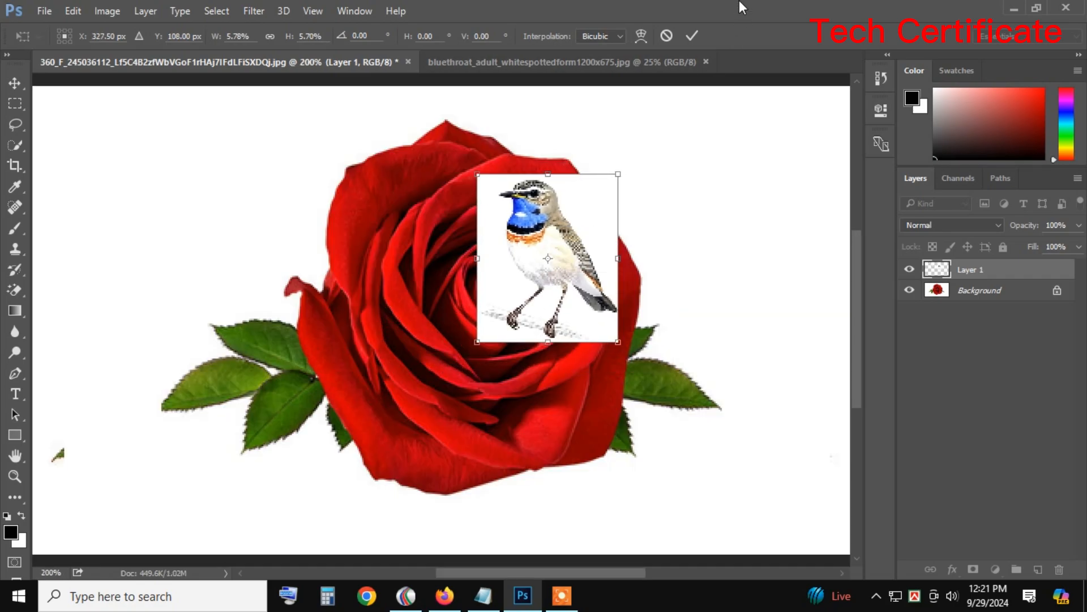
left_click(691, 35)
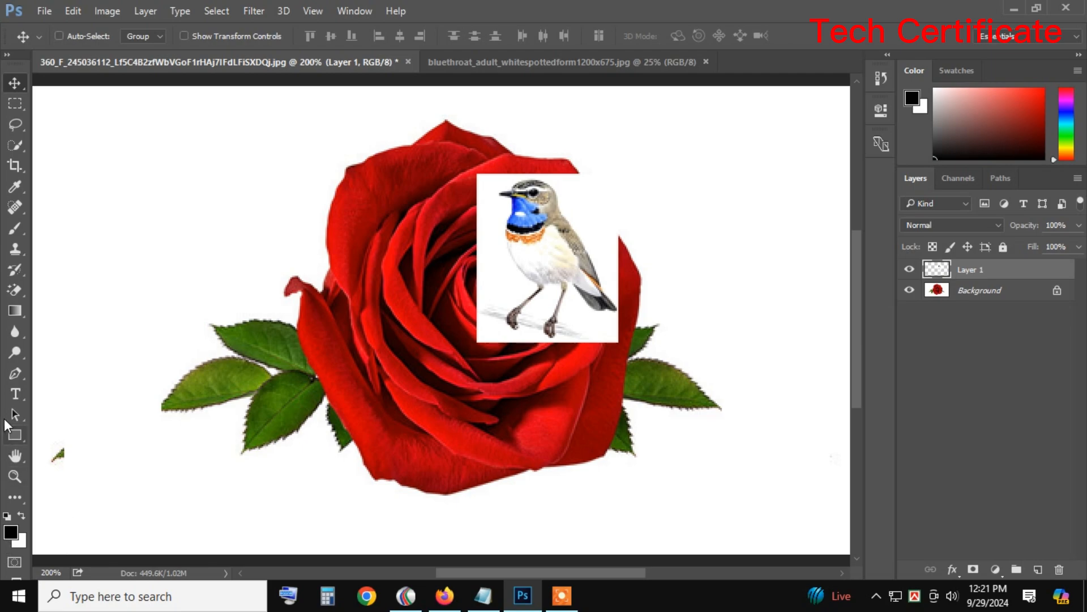
Step: Try to remove the bird's white background with the Magic Eraser tool at 100% opacity, and undo it
left_click(13, 292)
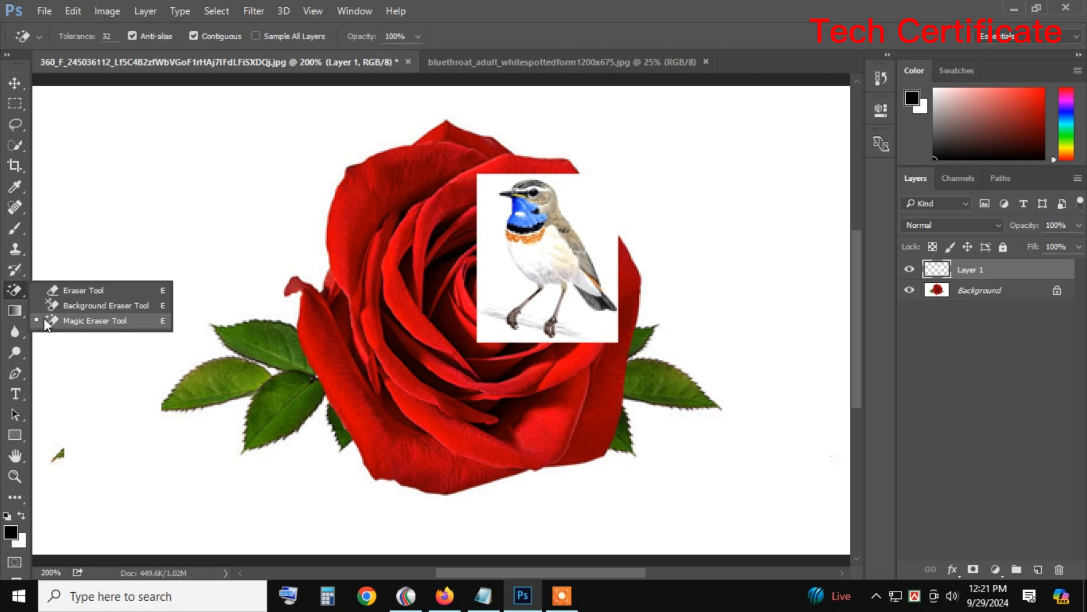
left_click(85, 320)
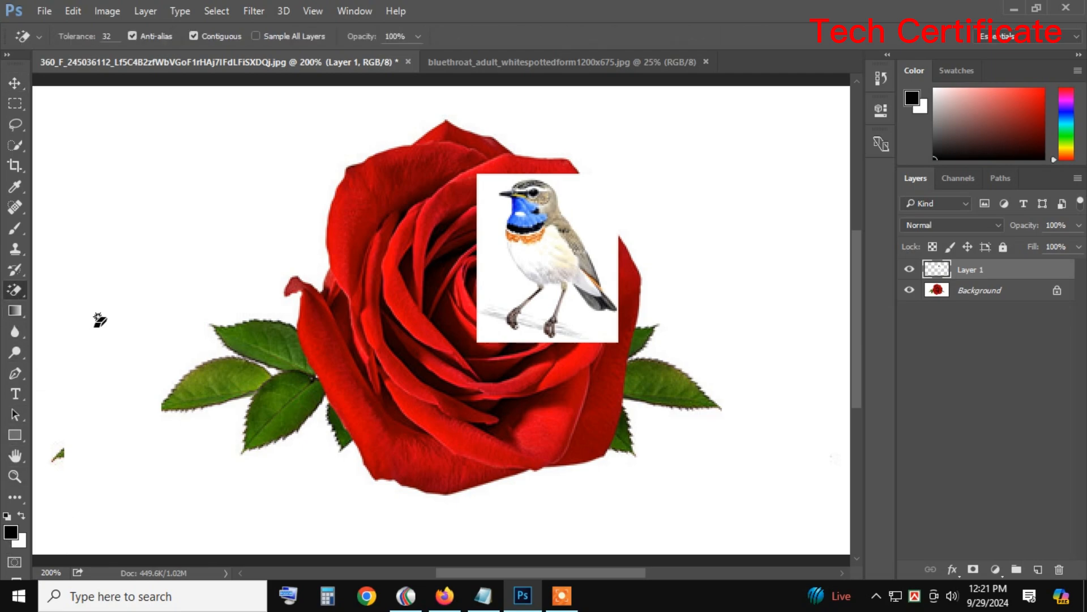
left_click(592, 315)
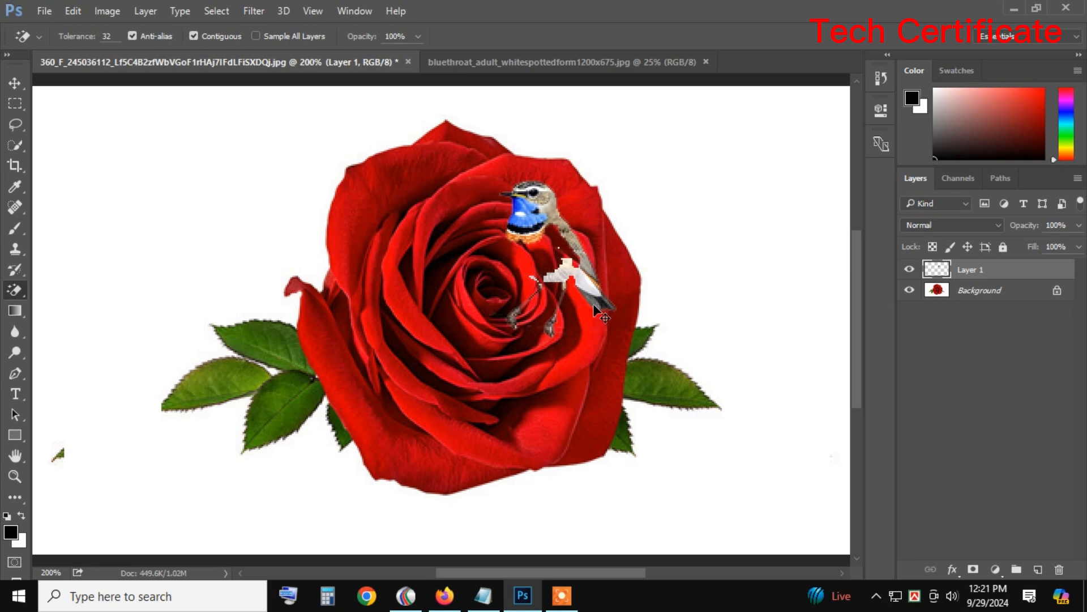
key("ctrl+minus")
key("ctrl+plus")
key("ctrl+z")
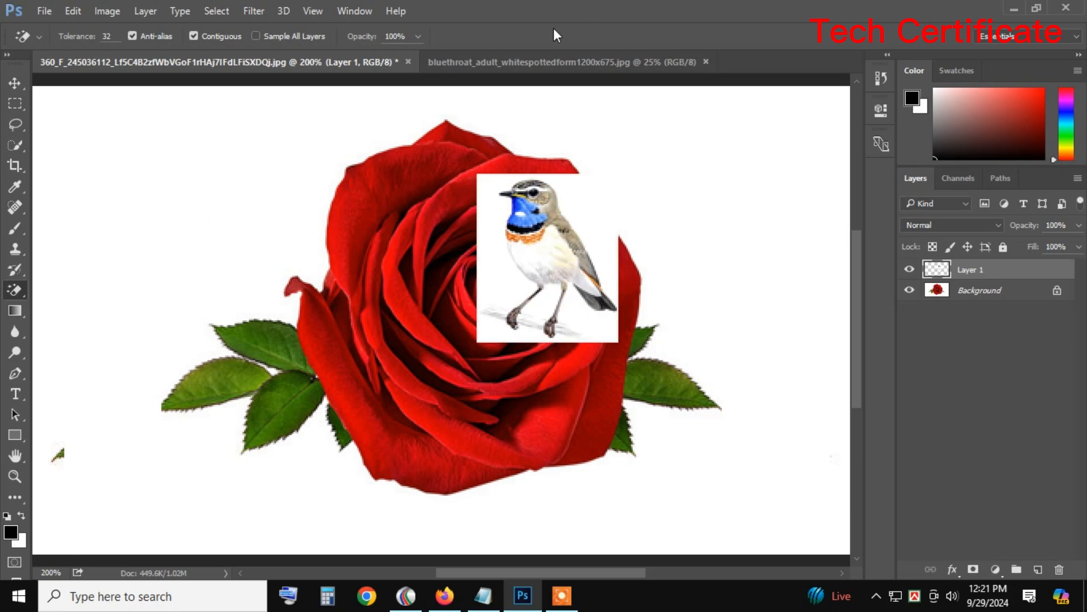
Step: Try the Magic Eraser on the bird's white background at 41% opacity, and undo it
left_click(416, 37)
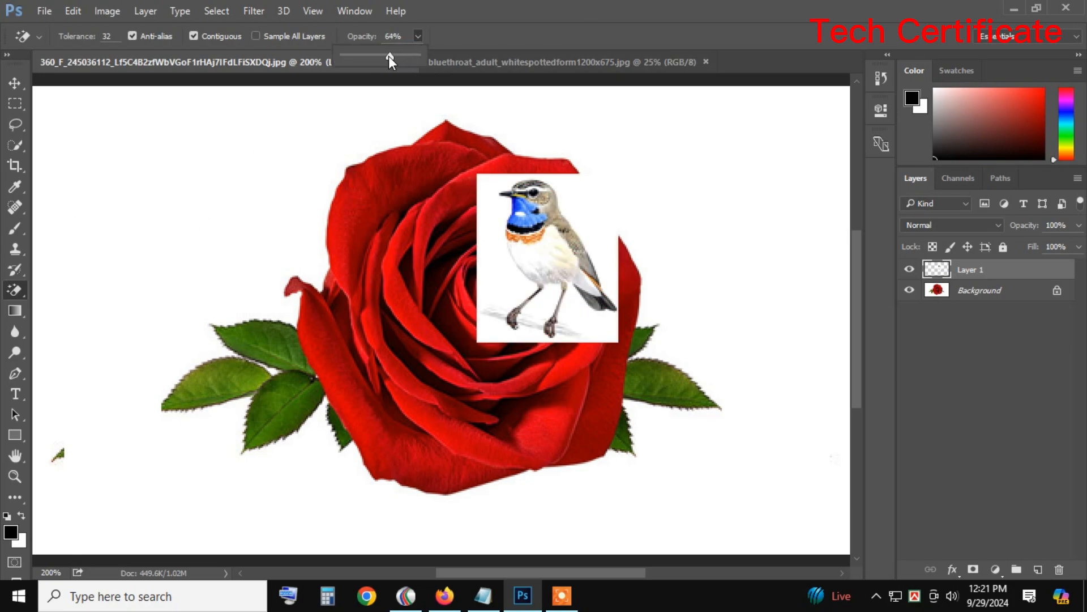
left_click_drag(389, 56, 372, 56)
left_click(586, 306)
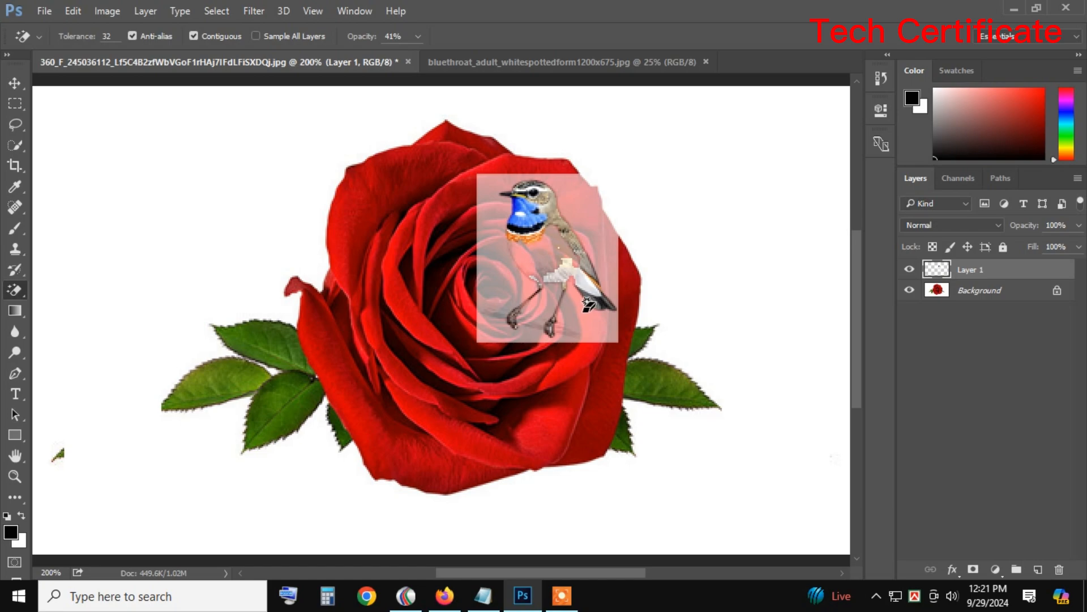
key("ctrl+z")
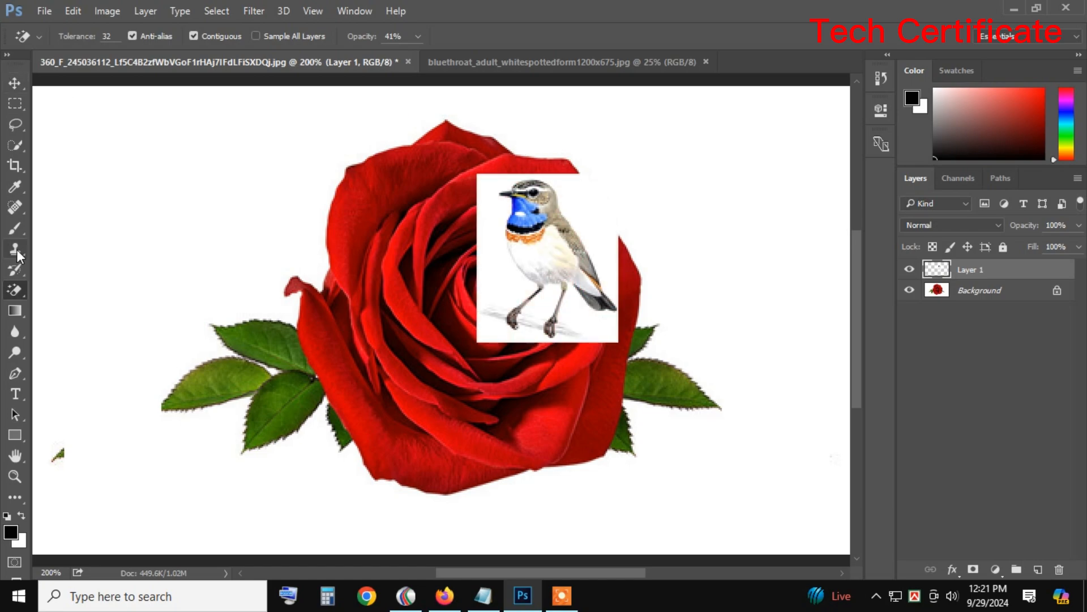
Step: Erase the white background along the bird's back and tail using the Eraser tool at 83 px and 100% hardness
right_click(23, 291)
left_click(50, 290)
right_click(723, 277)
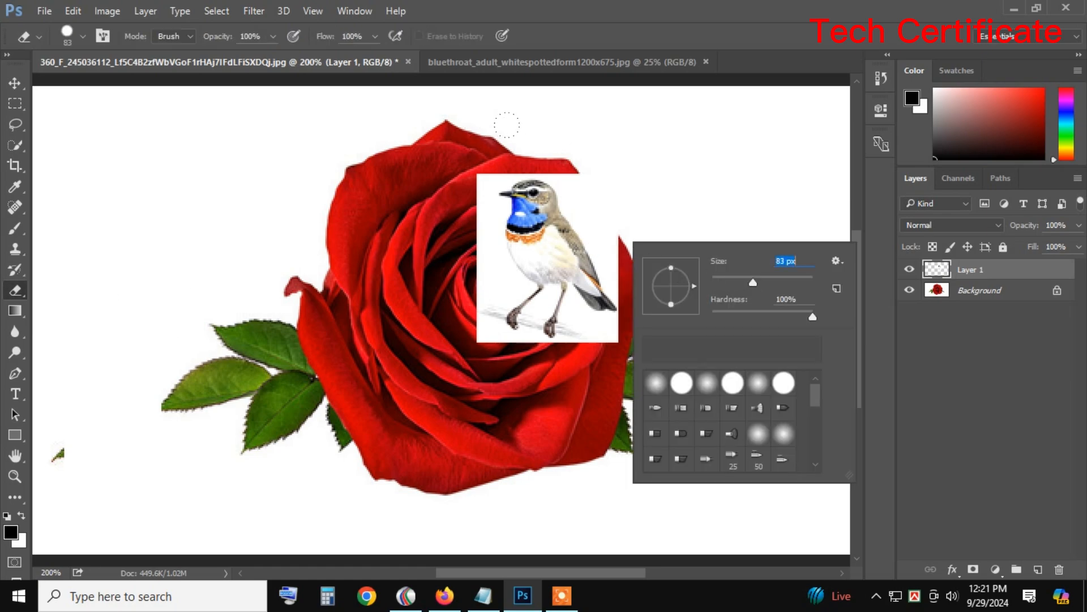
mouse_move(552, 86)
left_mouse_down()
mouse_move(584, 146)
mouse_move(611, 295)
left_mouse_up()
Step: Reduce the eraser to 48 px and erase the remaining large white areas around the bird's beak, breast, feet and tail
right_click(380, 206)
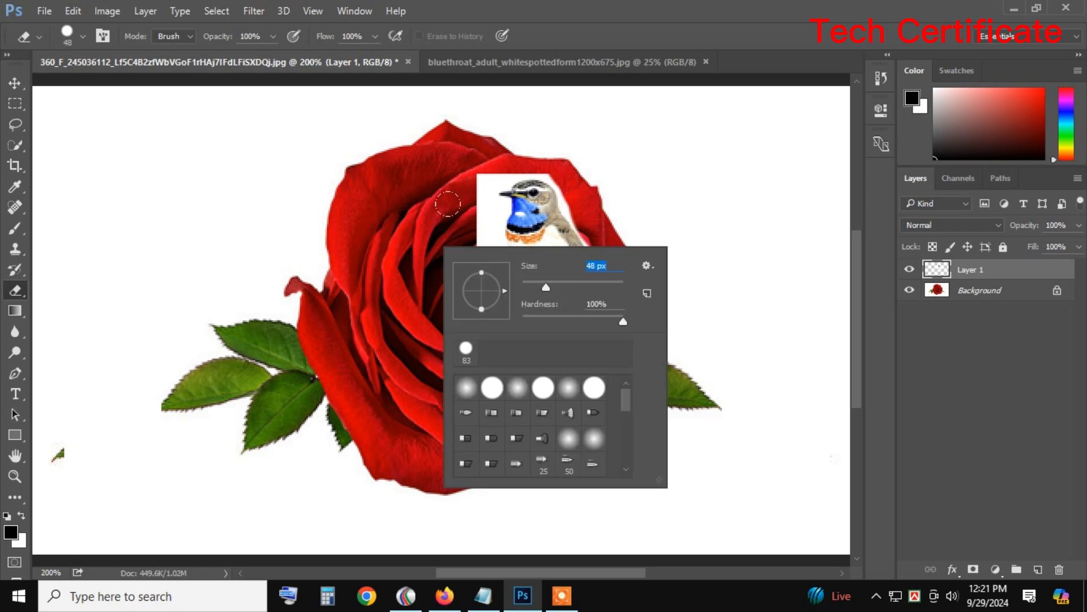
key("Return")
mouse_move(435, 221)
left_mouse_down()
mouse_move(435, 291)
mouse_move(447, 317)
mouse_move(572, 340)
mouse_move(615, 332)
mouse_move(583, 323)
left_mouse_up()
left_click_drag(446, 118, 468, 126)
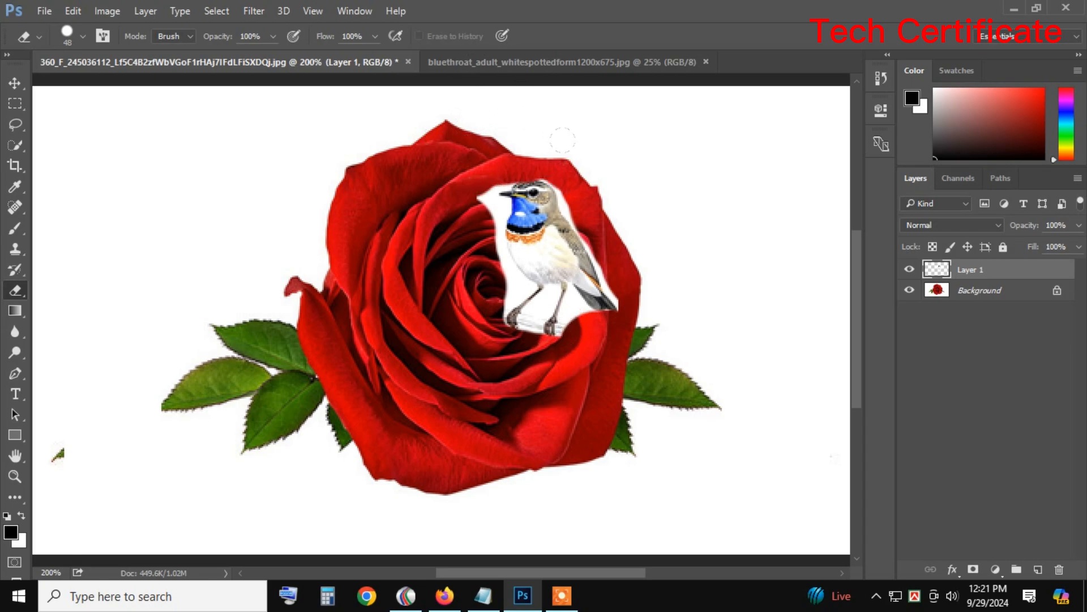
left_click_drag(571, 155, 569, 170)
Step: Reduce the eraser to 20 px and erase the white area beside the bird's belly and front leg
right_click(530, 306)
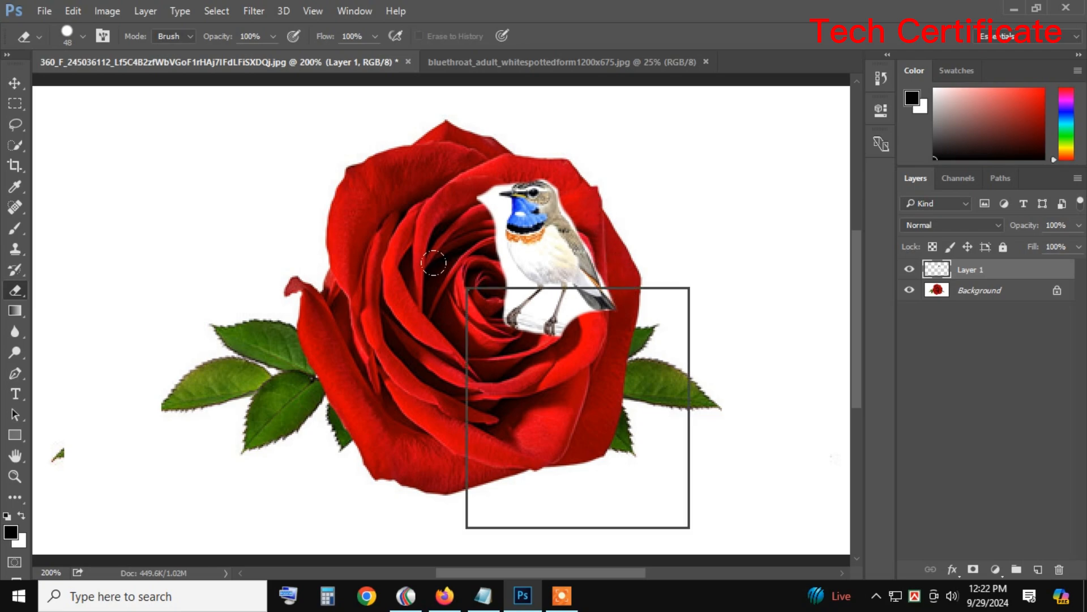
key("Escape")
key("ctrl+plus")
key("ctrl+plus")
key("ctrl+plus")
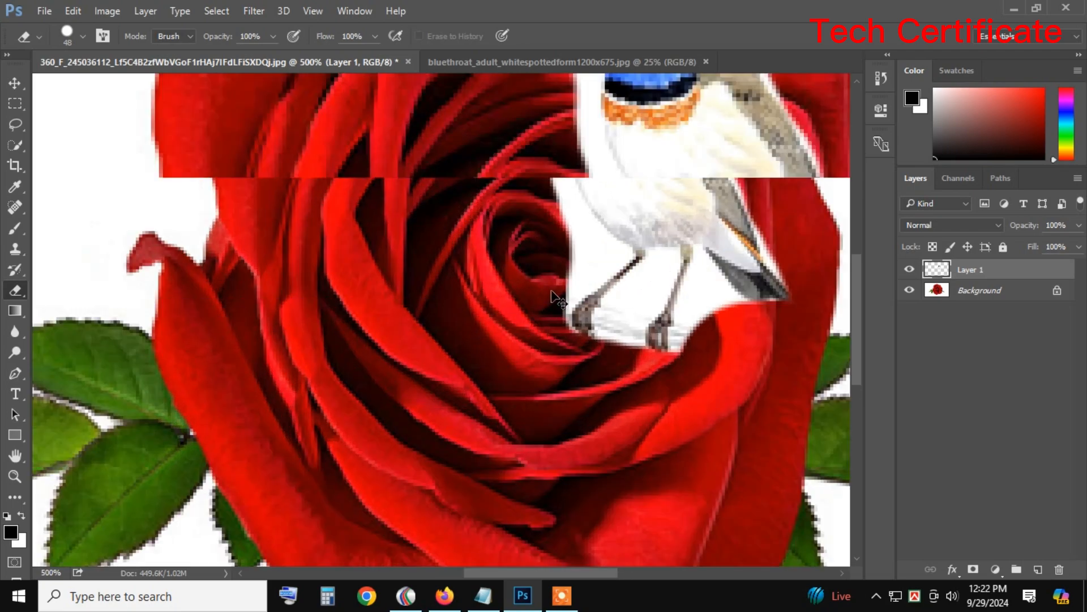
right_click(673, 281)
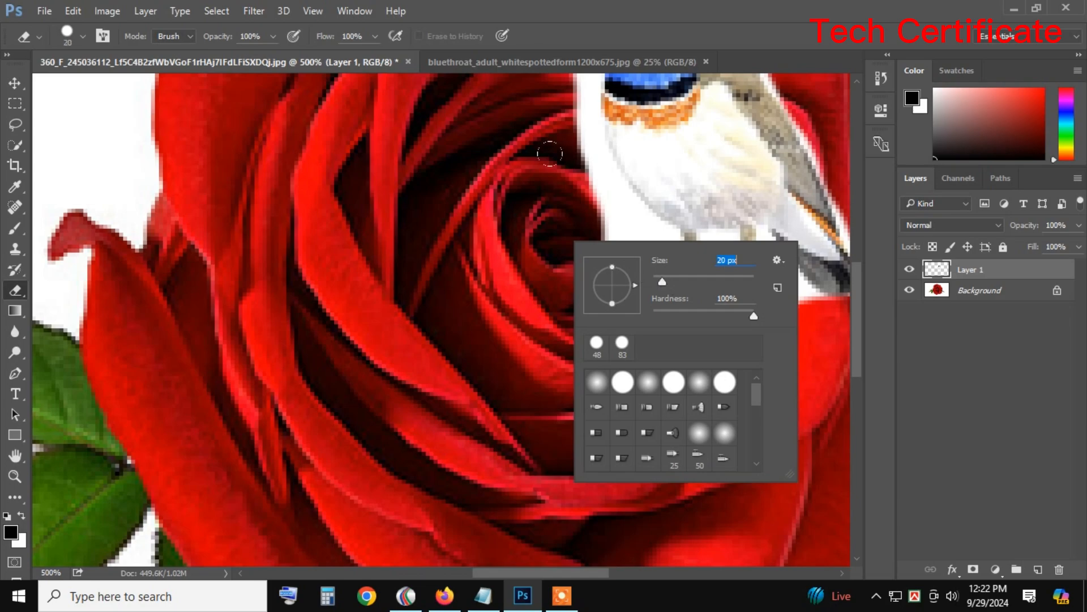
key("Return")
mouse_move(549, 153)
left_mouse_down()
mouse_move(579, 216)
mouse_move(566, 229)
mouse_move(528, 143)
left_mouse_up()
mouse_move(572, 206)
left_mouse_down()
mouse_move(597, 211)
mouse_move(566, 231)
mouse_move(532, 272)
left_mouse_up()
Step: Reduce the eraser to 9 px and clear the white between the legs, around the feet and under the tail
right_click(581, 298)
left_click(665, 339)
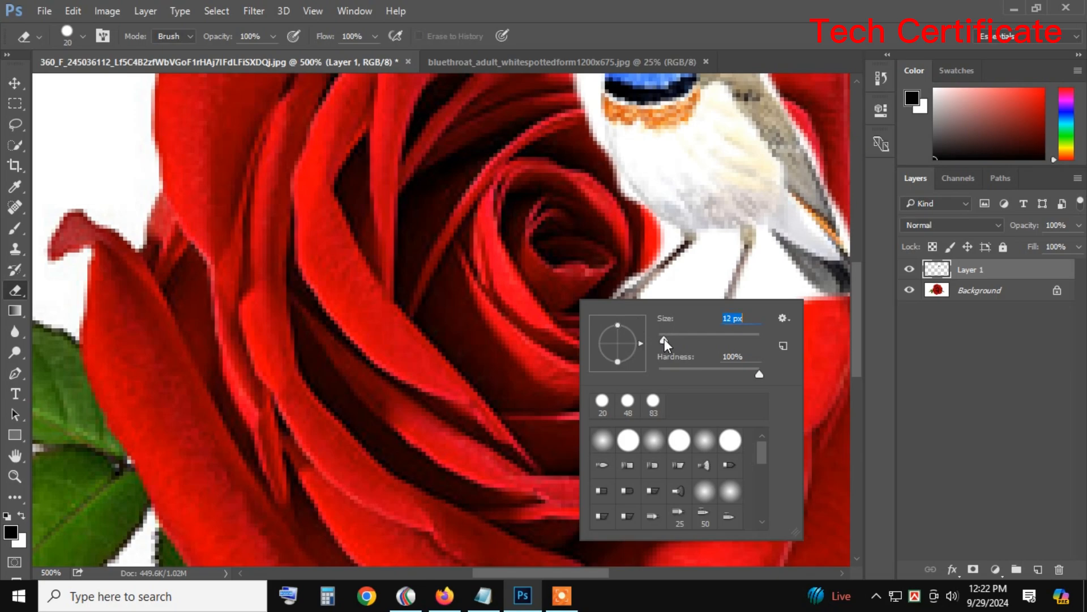
left_click_drag(665, 338, 663, 339)
mouse_move(698, 262)
left_mouse_down()
mouse_move(642, 316)
mouse_move(671, 282)
mouse_move(713, 280)
mouse_move(715, 240)
mouse_move(728, 283)
mouse_move(679, 317)
mouse_move(672, 345)
mouse_move(750, 350)
left_mouse_up()
mouse_move(780, 263)
left_mouse_down()
mouse_move(751, 359)
mouse_move(754, 277)
mouse_move(832, 296)
left_mouse_up()
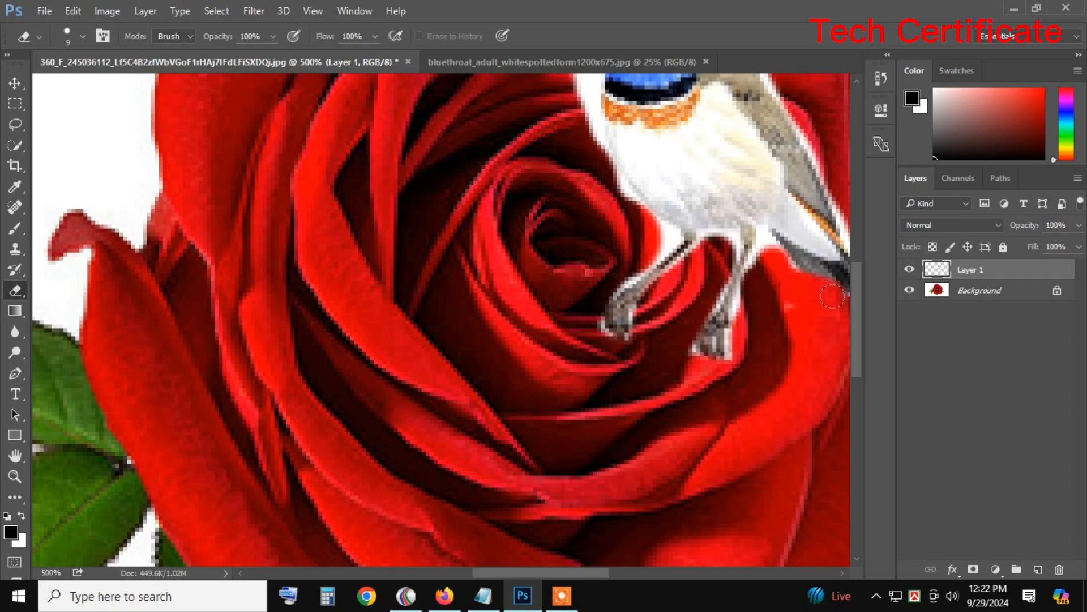
Step: Erase the white background around the bird's beak, throat and upper breast with the 9 px eraser
scroll(792, 313, "up", 3)
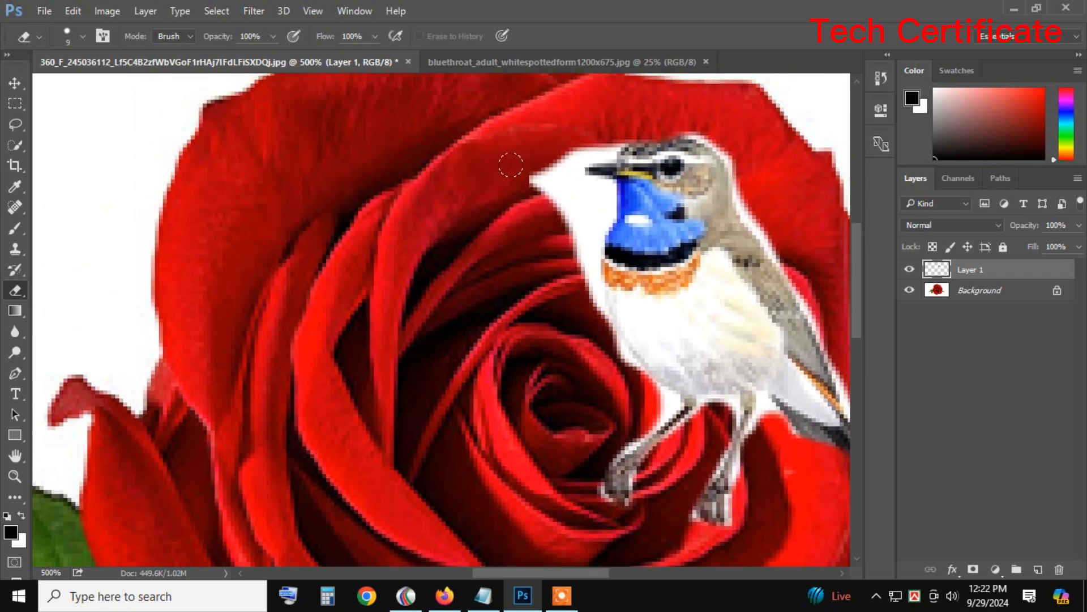
mouse_move(511, 165)
left_mouse_down()
mouse_move(586, 191)
mouse_move(581, 308)
left_mouse_up()
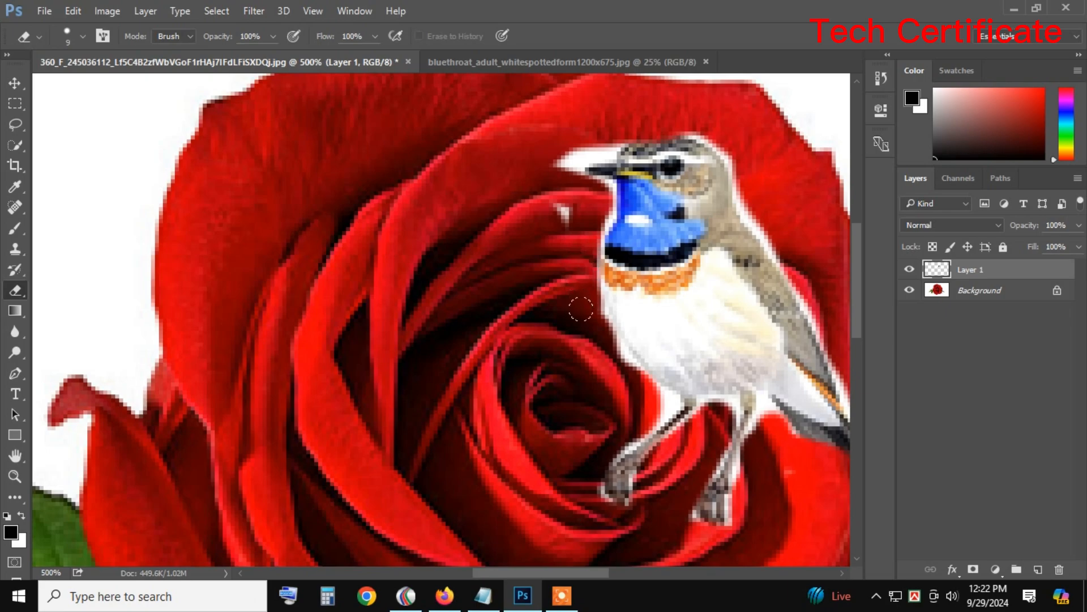
mouse_move(547, 208)
left_mouse_down()
mouse_move(544, 165)
mouse_move(588, 136)
left_mouse_up()
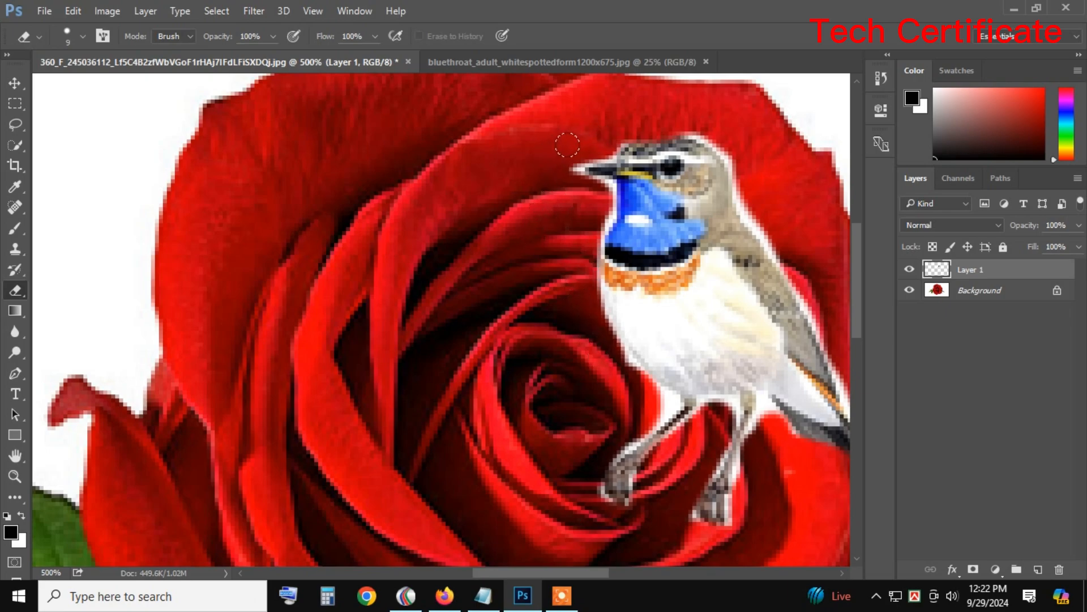
Step: Erase the white fringe along the bird's back and tail, under the tail and beside the rear leg with the 9 px eraser
scroll(528, 544, "right", 4)
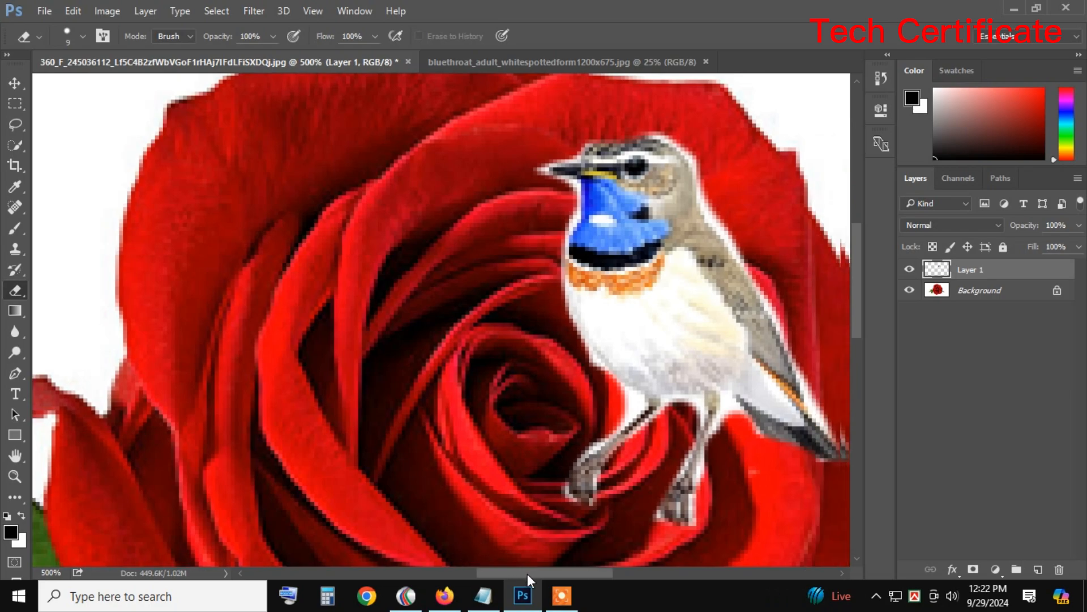
scroll(529, 499, "up", 2)
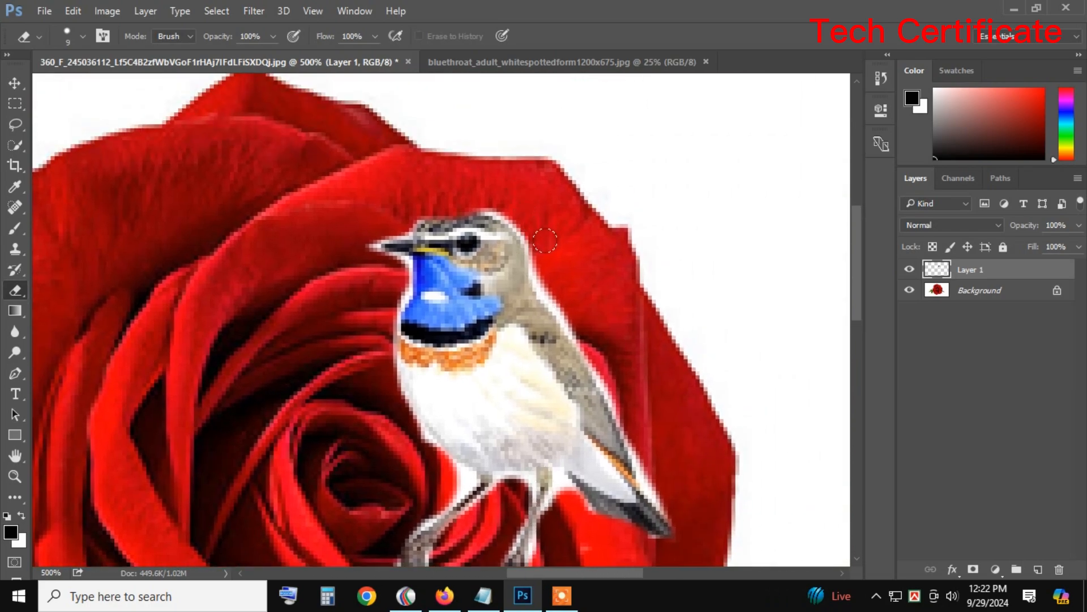
left_click_drag(545, 242, 675, 524)
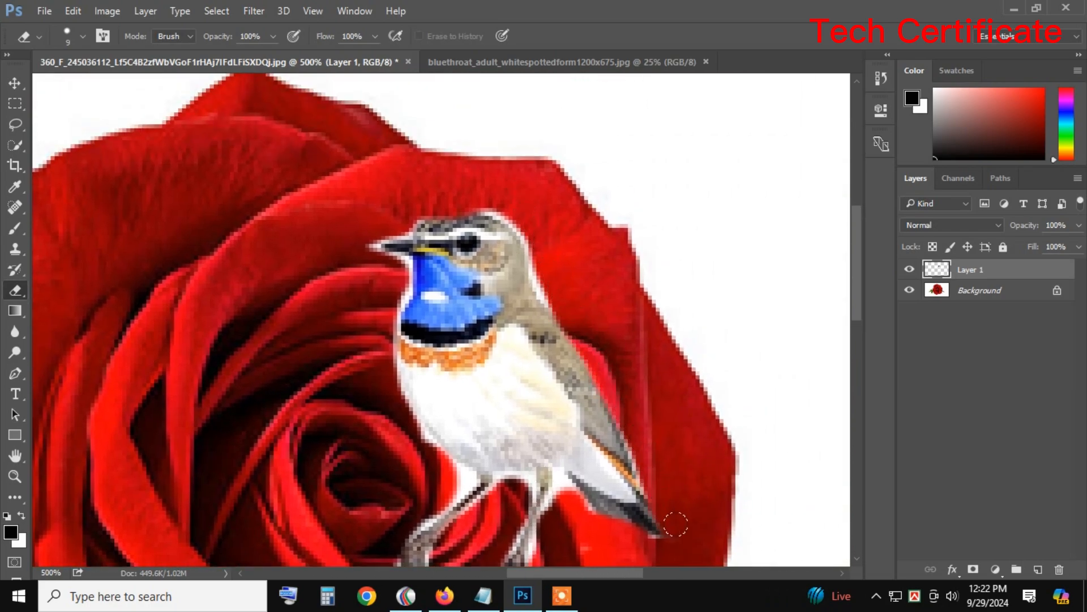
left_click_drag(551, 473, 623, 530)
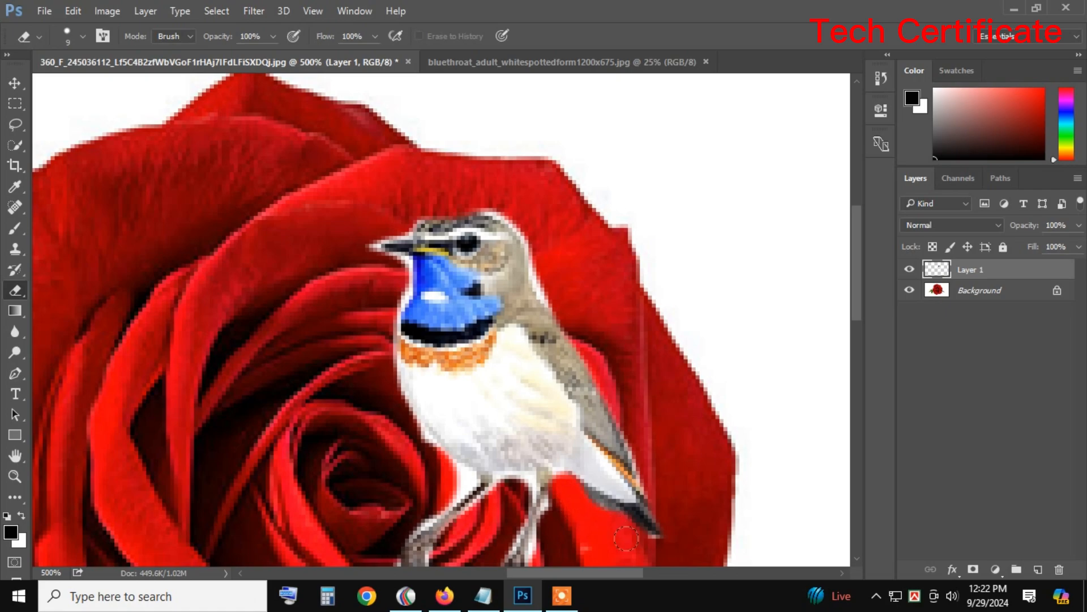
scroll(551, 439, "down", 2)
left_click_drag(551, 439, 532, 527)
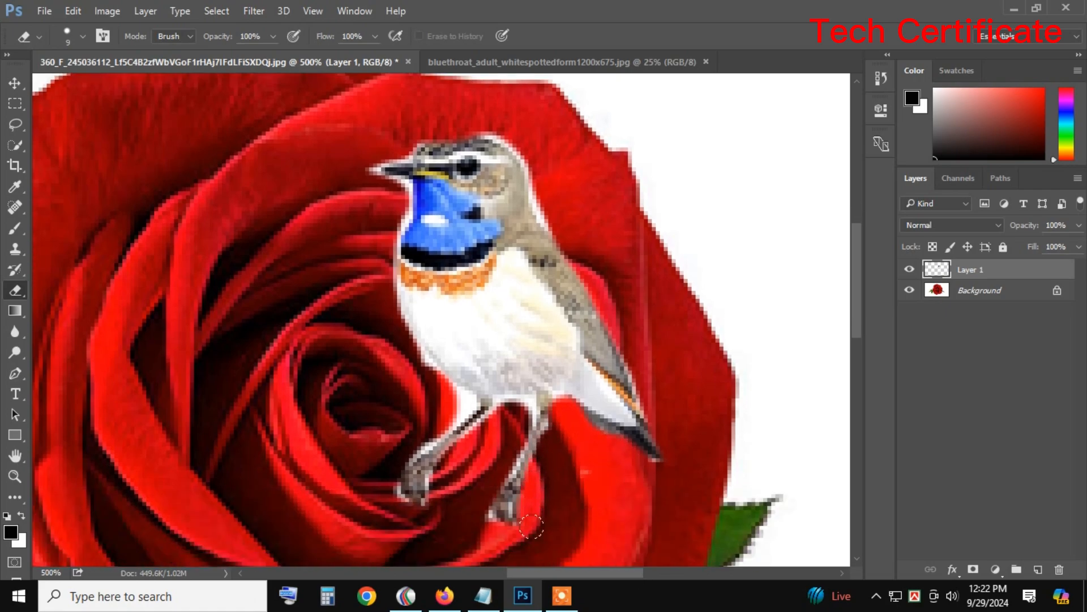
Step: Erase the remaining white fringe beside the bird's front leg and belly, above its head and along its nape
left_click_drag(436, 400, 402, 363)
left_click_drag(408, 117, 418, 131)
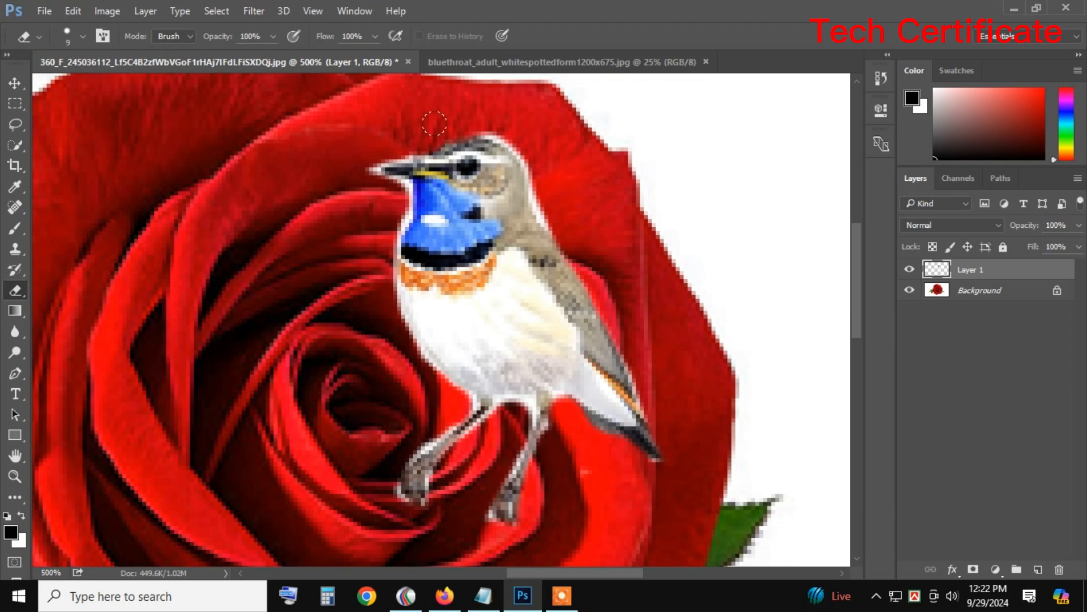
left_click_drag(511, 116, 529, 149)
left_click_drag(548, 208, 550, 217)
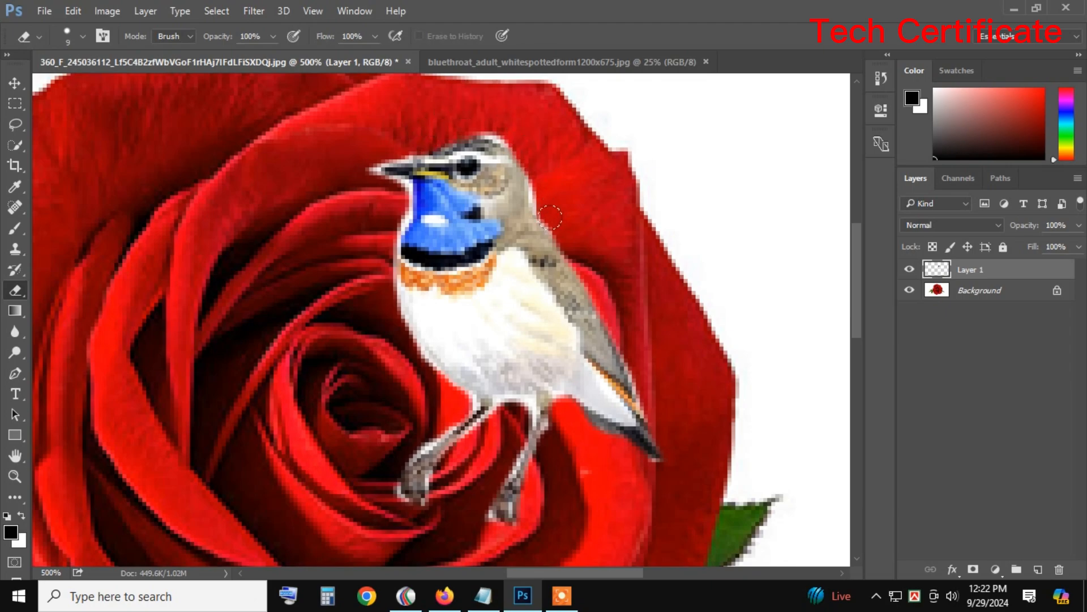
Step: Scale the bird layer to about 82% width and 78% height with Free Transform and place it on the rose's lower petals below the centre
key("ctrl+minus")
key("ctrl+minus")
key("ctrl+minus")
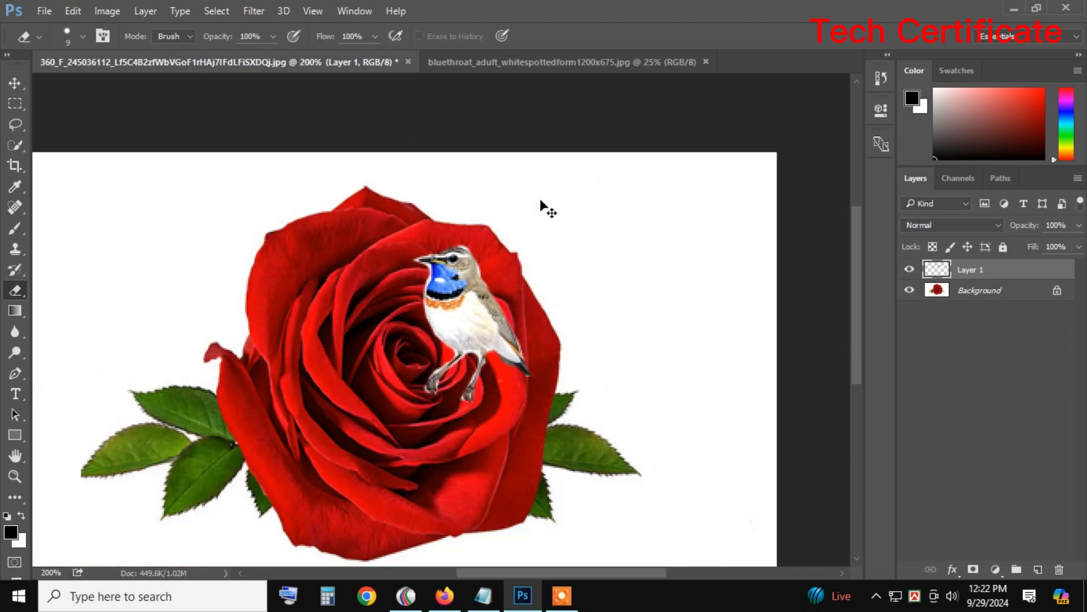
key("ctrl+t")
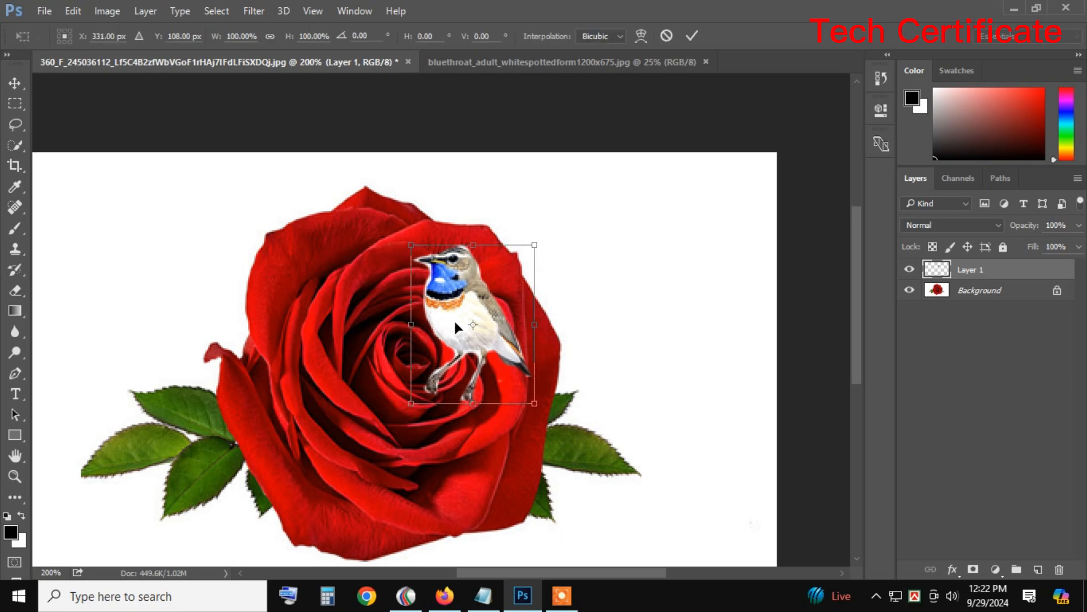
left_click_drag(454, 321, 602, 384)
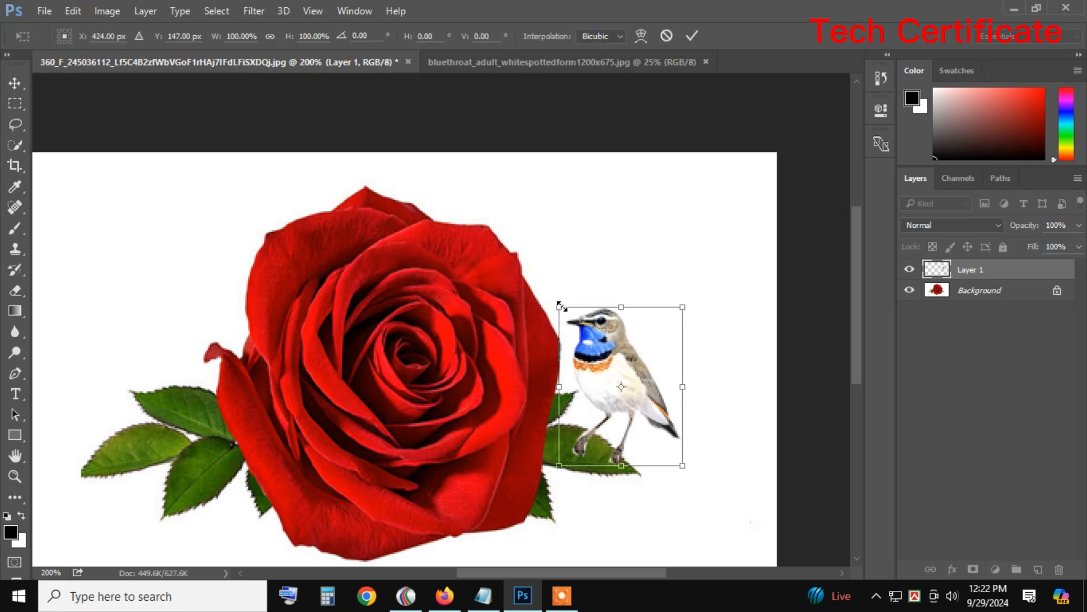
left_click_drag(562, 307, 581, 341)
left_click_drag(592, 397, 433, 439)
key("ctrl+minus")
key("ctrl+minus")
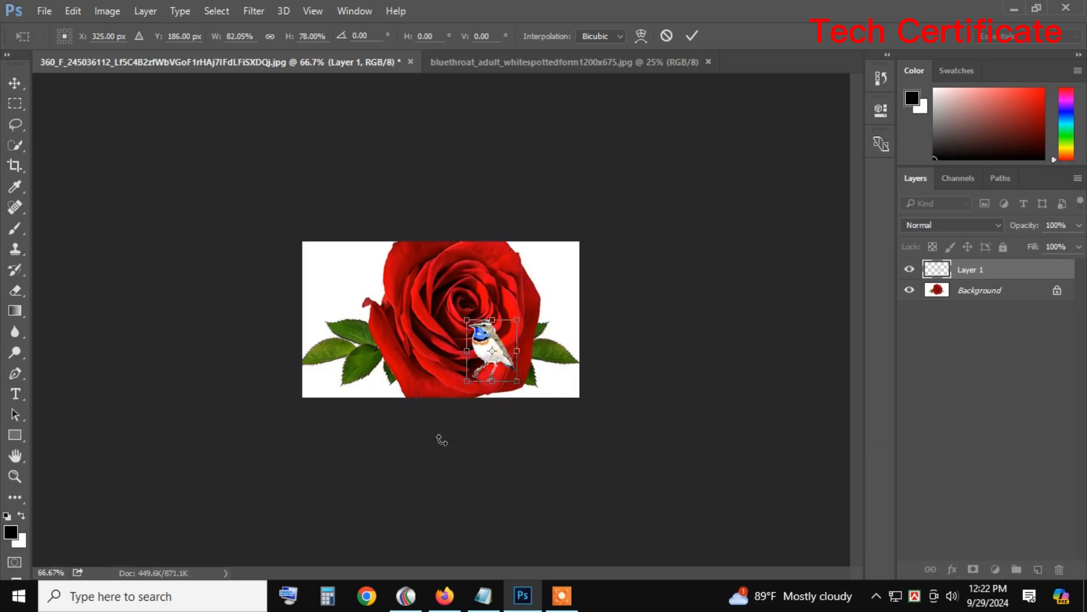
key("ctrl+plus")
key("ctrl+plus")
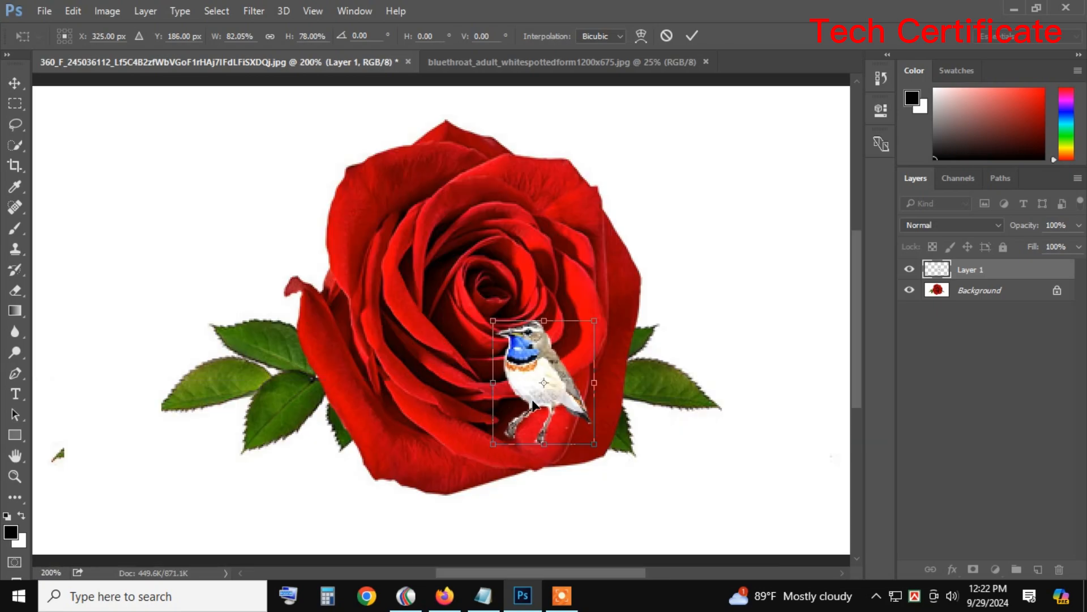
scroll(532, 403, "down", 3)
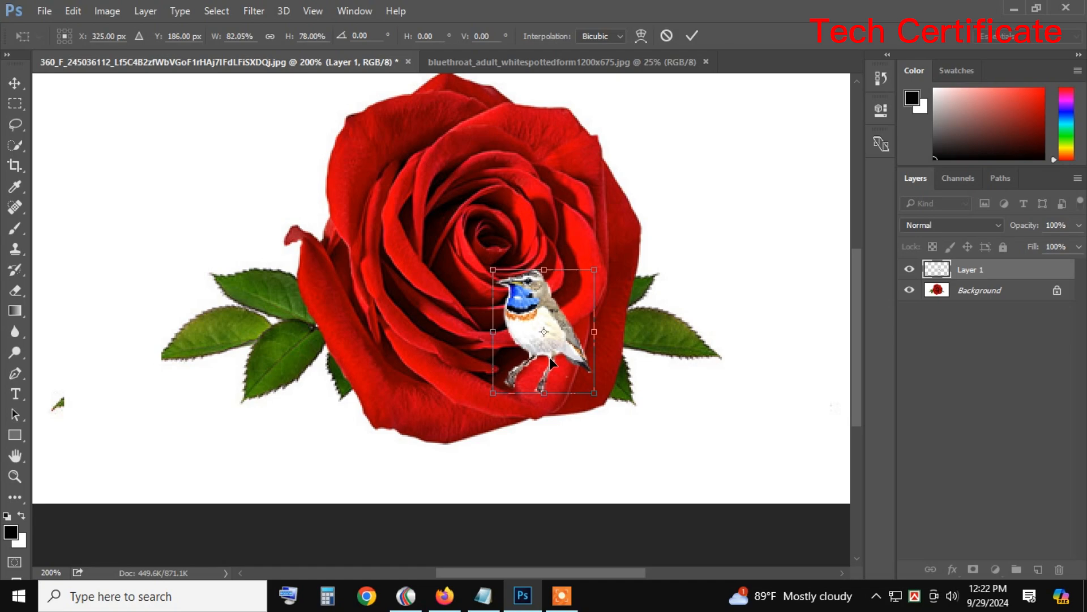
left_click(690, 36)
key("e")
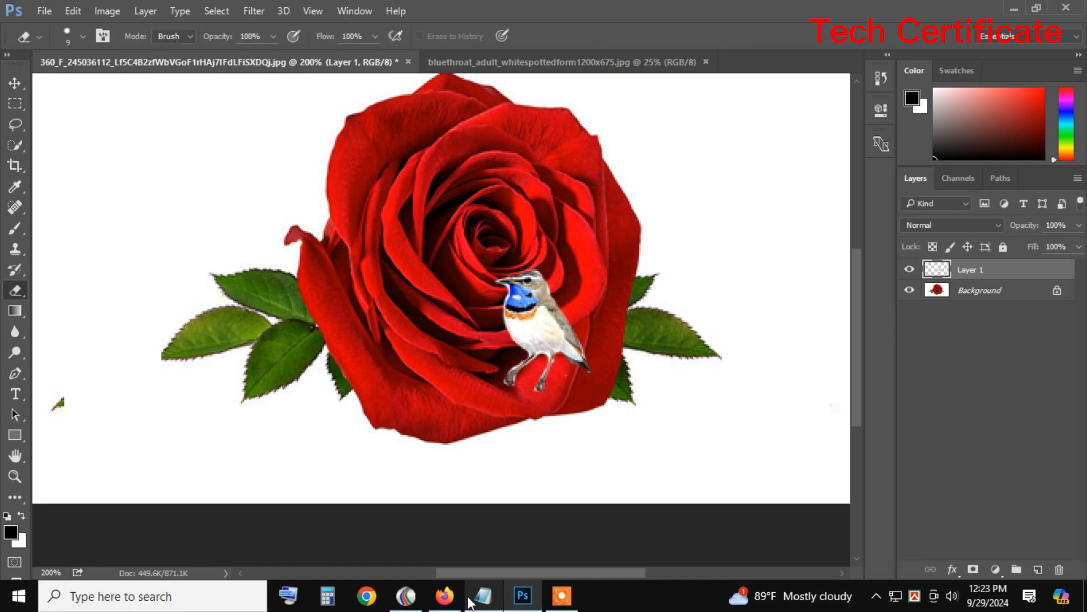
Step: Switch to Firefox and search Google Images for "stick"
left_click(445, 596)
scroll(325, 277, "up", 3)
left_click_drag(305, 82, 103, 83)
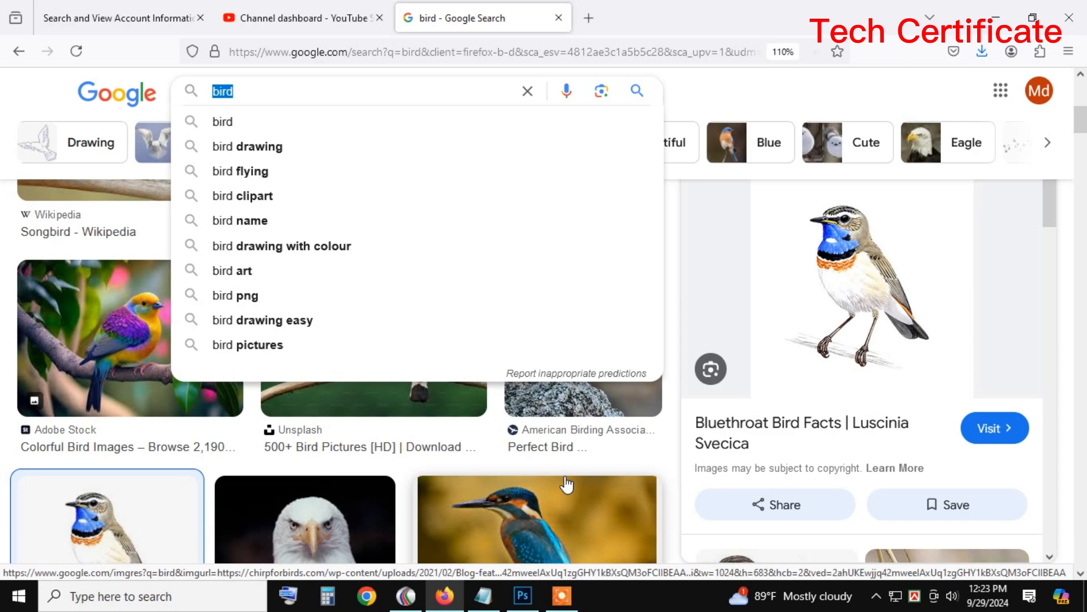
type("stick")
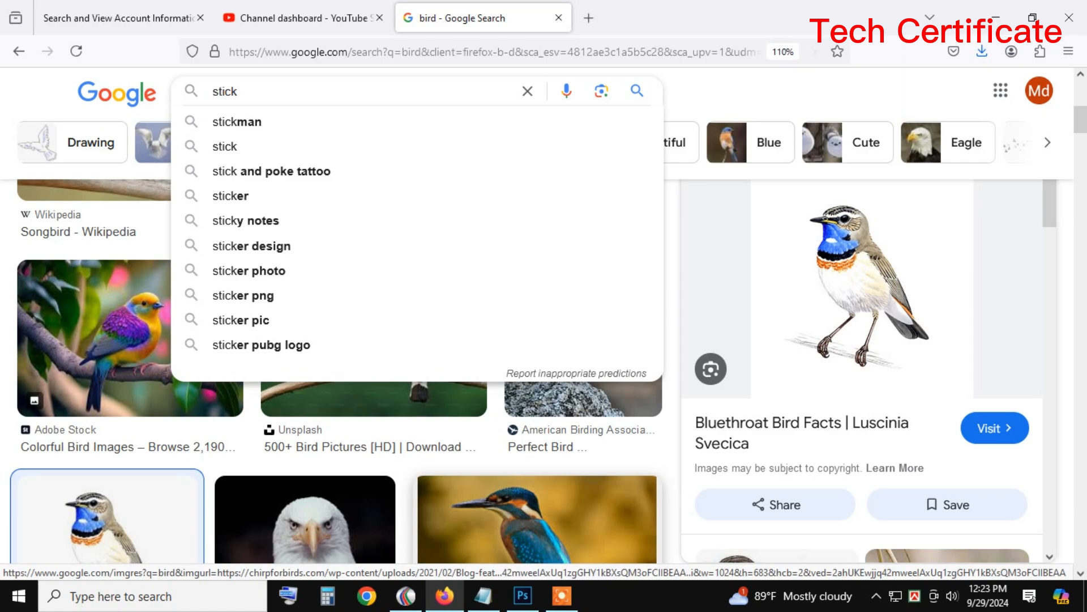
key("Return")
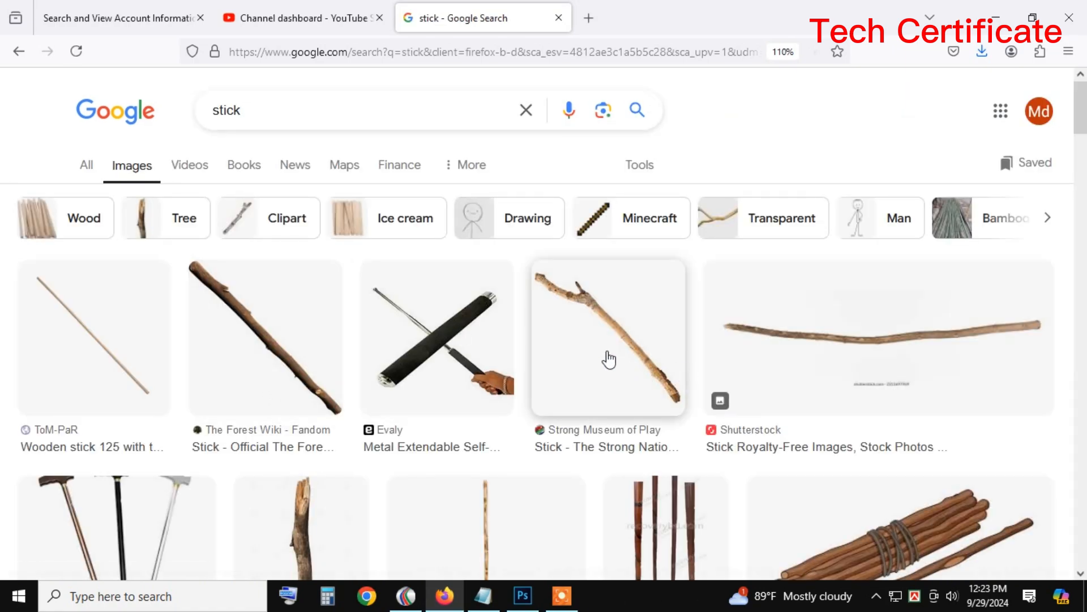
Step: Compare the previews of the Strong Museum of Play, The Forest Wiki and IndiaMART stick images
left_click(608, 358)
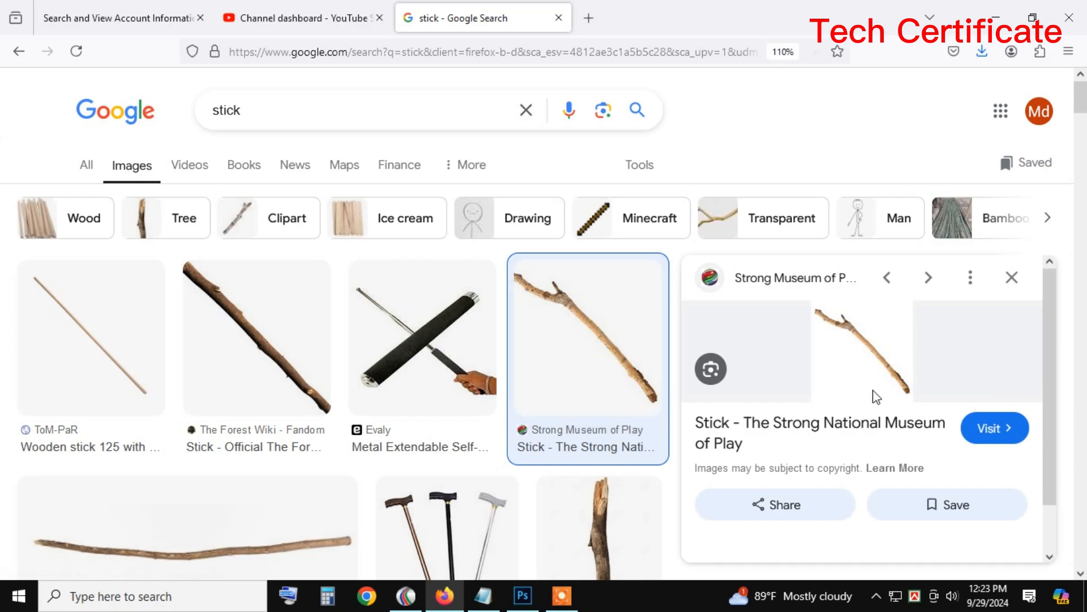
left_click(280, 361)
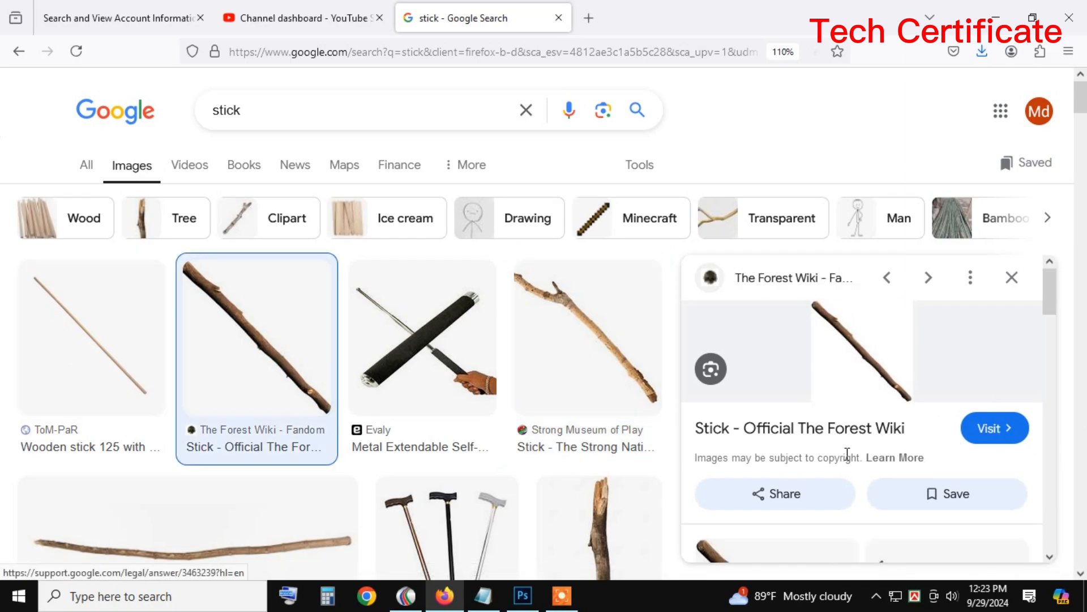
scroll(271, 421, "down", 3)
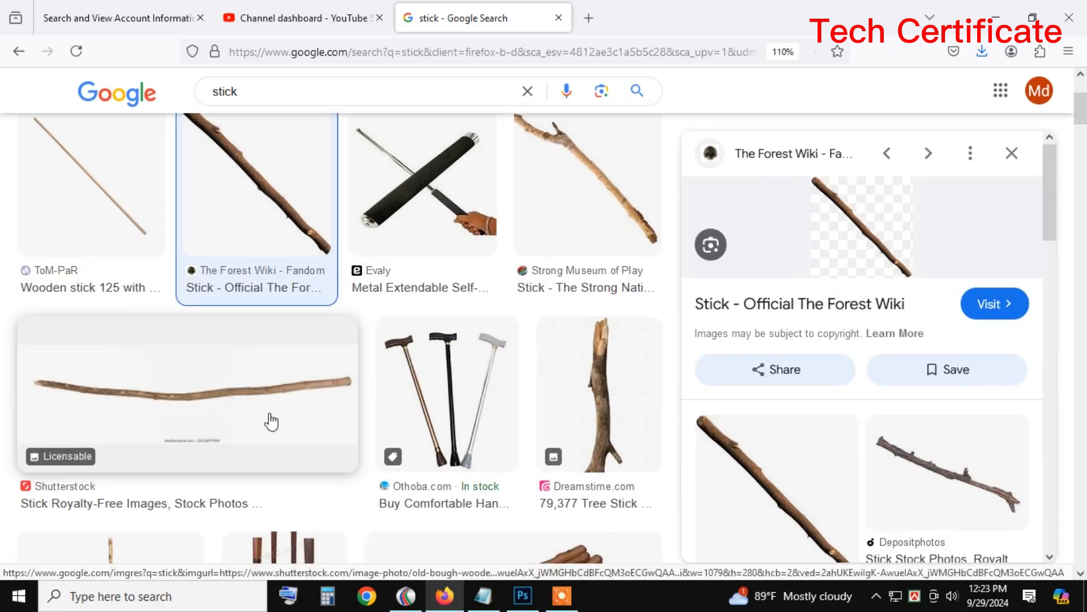
left_click(714, 521)
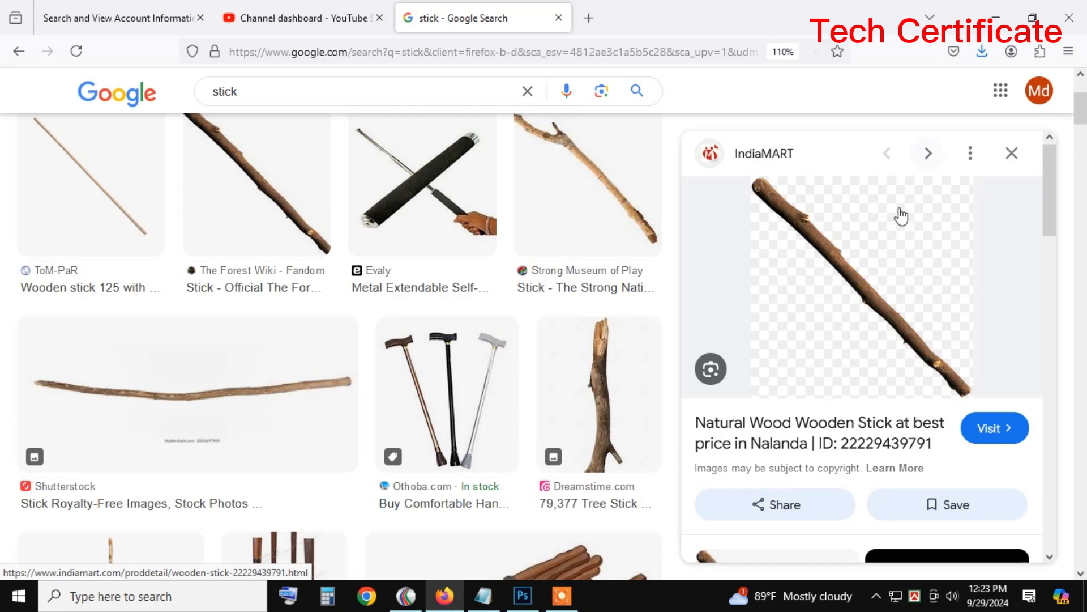
right_click(856, 274)
left_click(918, 373)
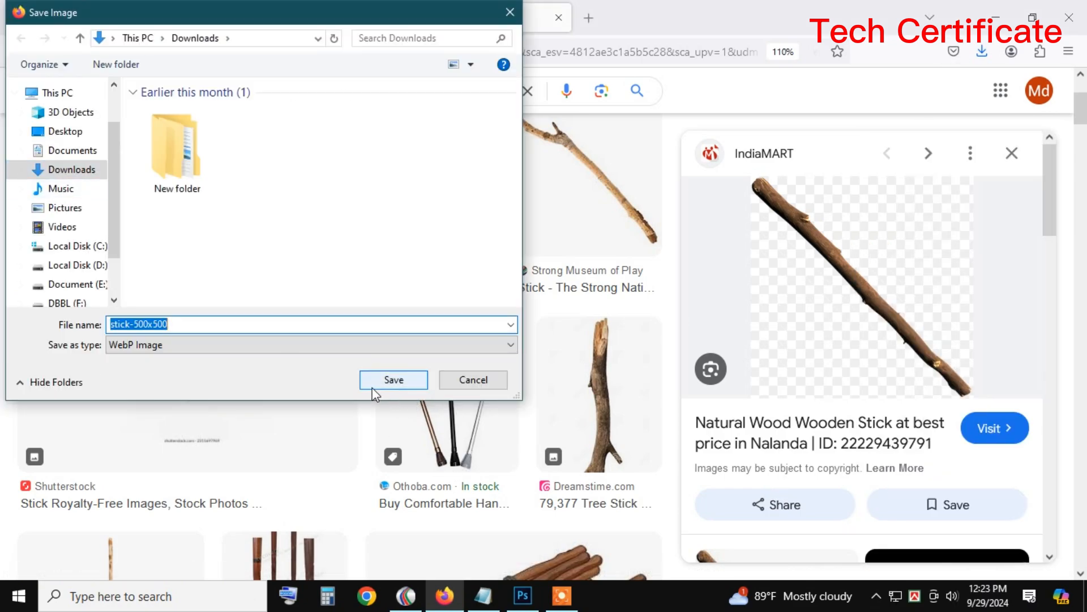
left_click(212, 345)
left_click(196, 353)
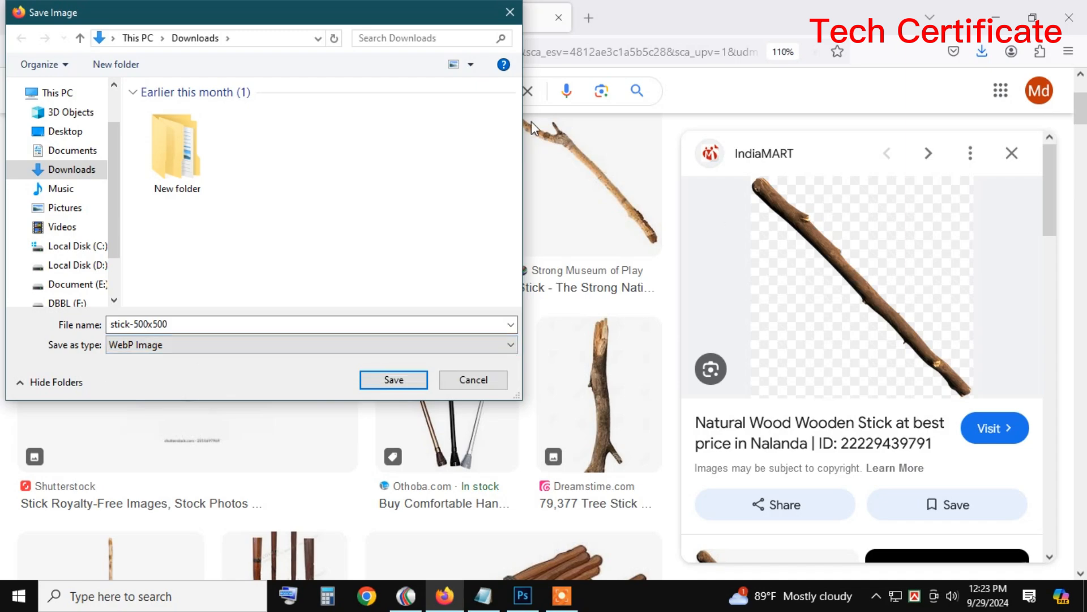
left_click(481, 389)
Step: Examine The Forest Wiki stick image and the related IndiaMART wooden stick image in the preview
left_click(262, 194)
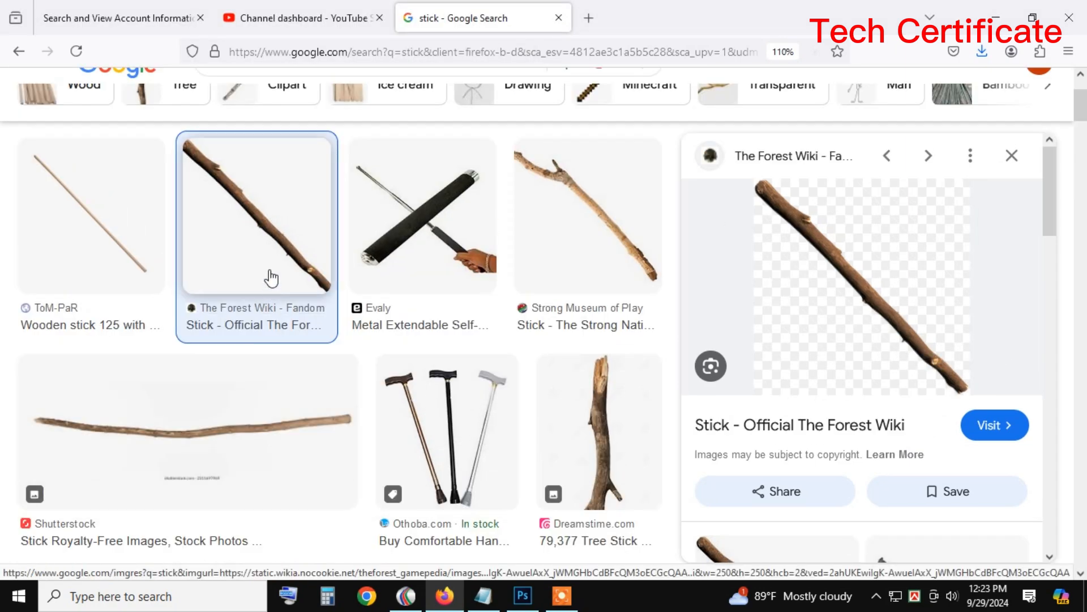
scroll(271, 277, "up", 2)
scroll(786, 376, "down", 2)
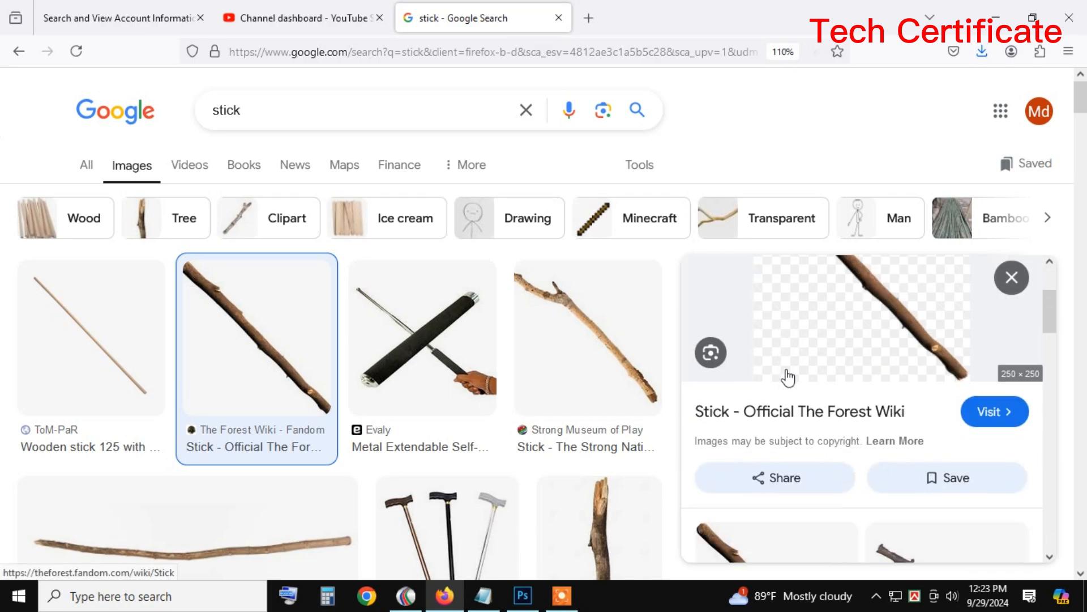
scroll(805, 425, "down", 2)
left_click(773, 476)
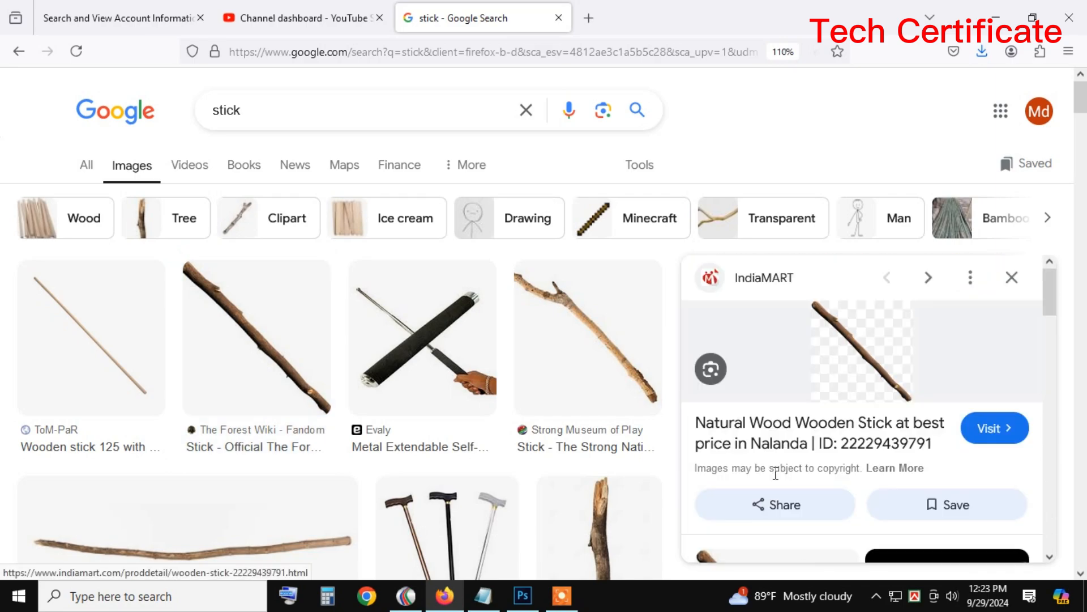
scroll(793, 436, "down", 3)
scroll(796, 438, "up", 2)
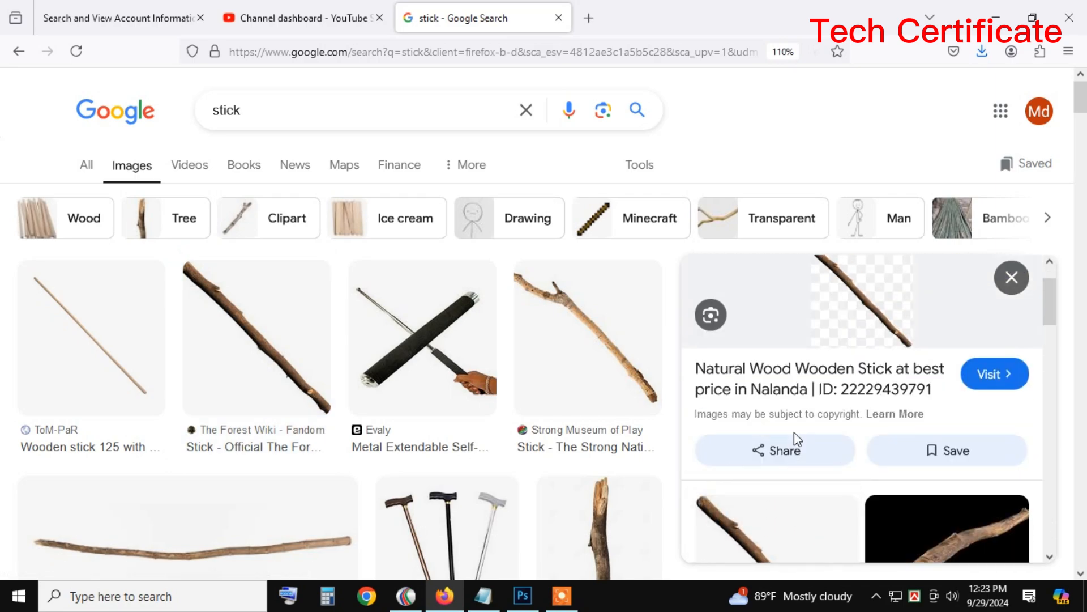
right_click(825, 299)
left_click(888, 395)
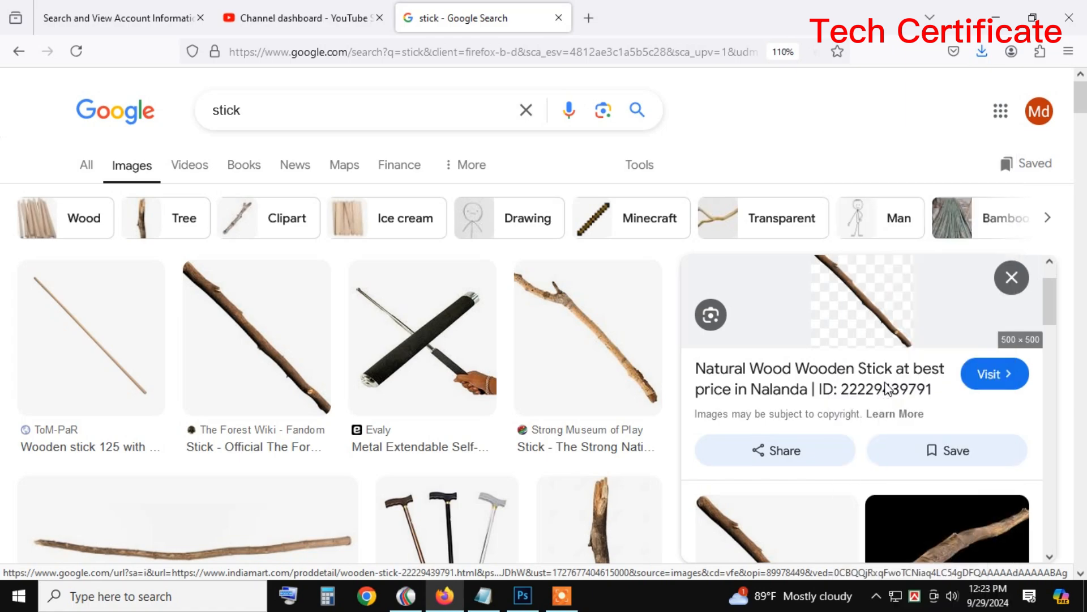
left_click(467, 374)
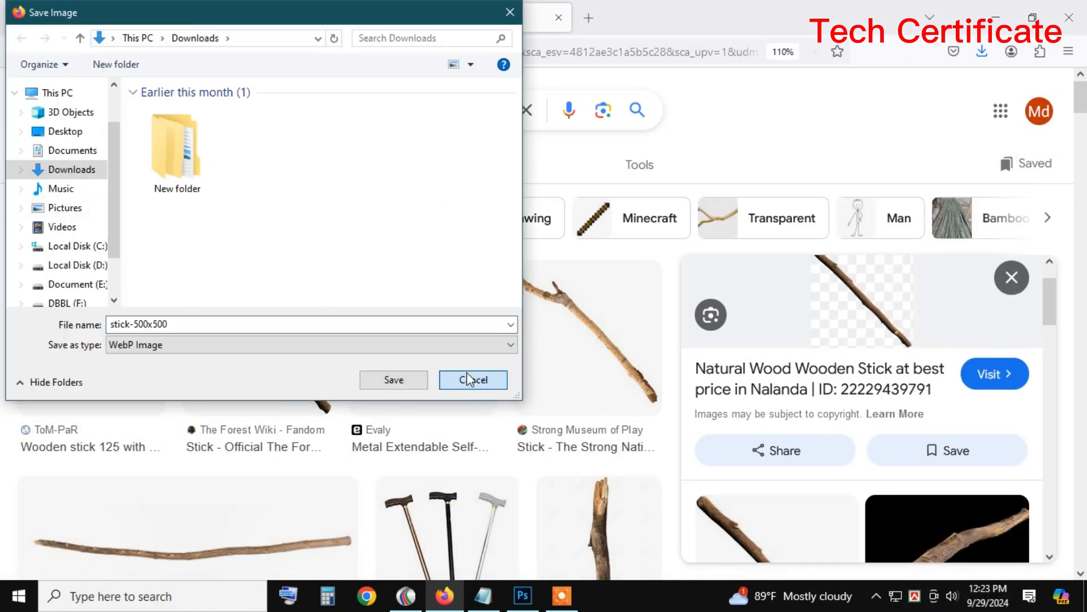
Step: Open the preview of The Forest Wiki stick from the related images
scroll(219, 503, "down", 7)
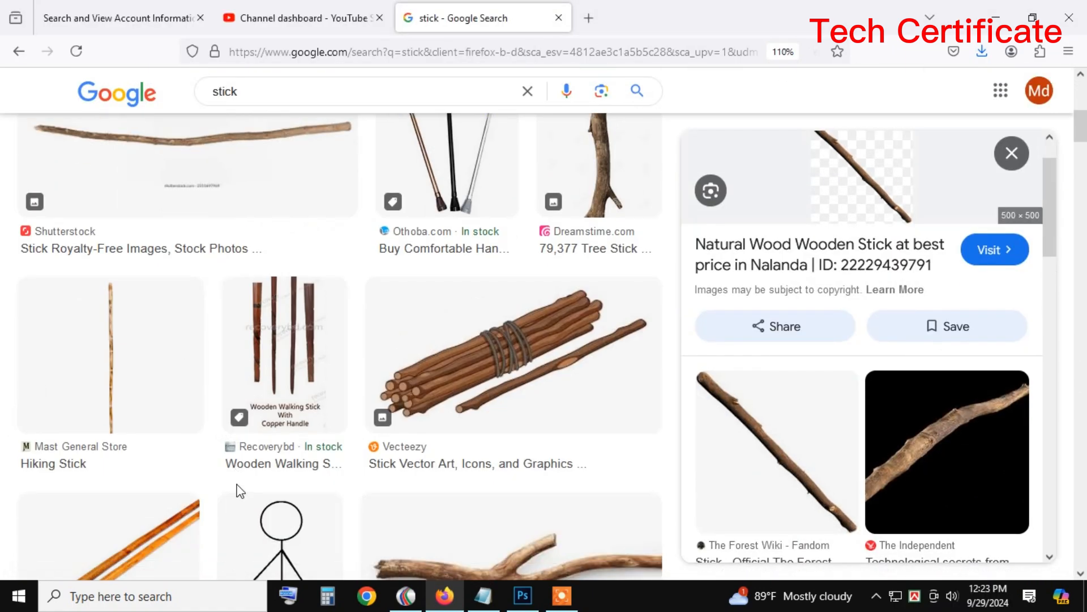
left_click(759, 461)
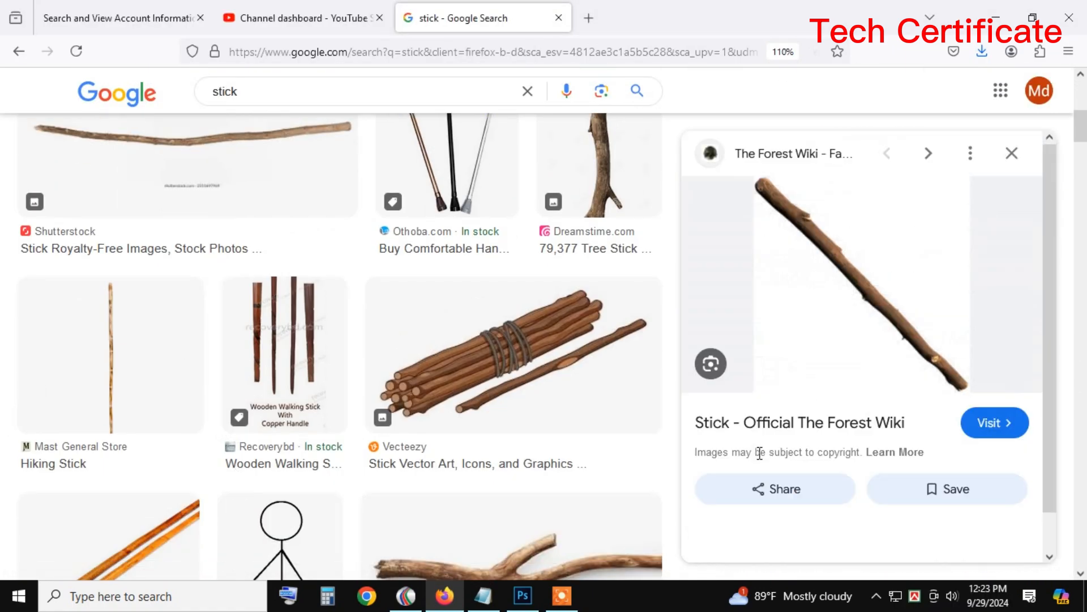
right_click(867, 253)
left_click(912, 377)
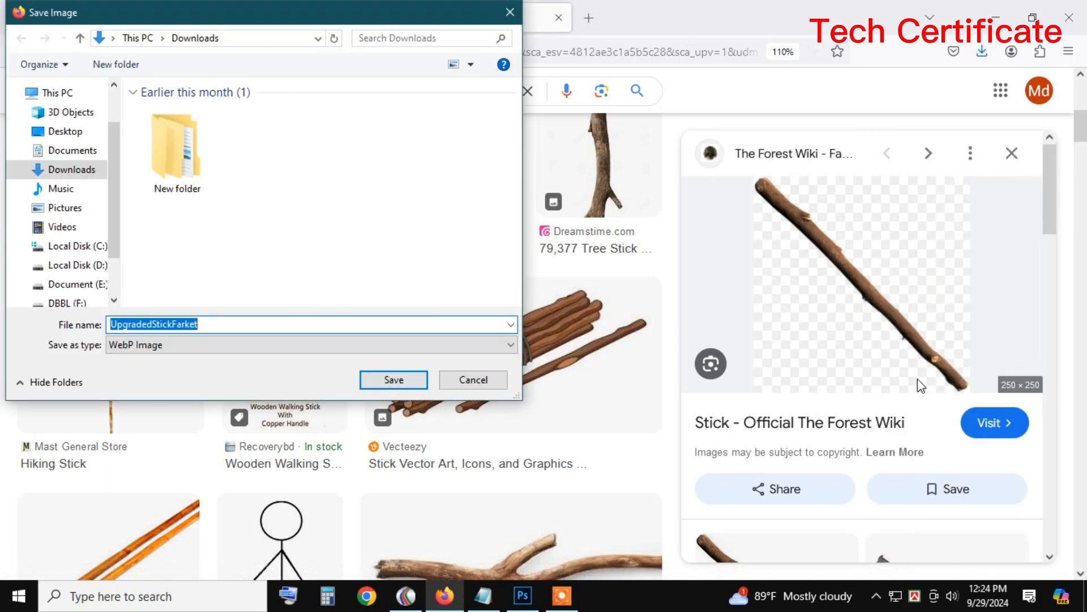
left_click(487, 379)
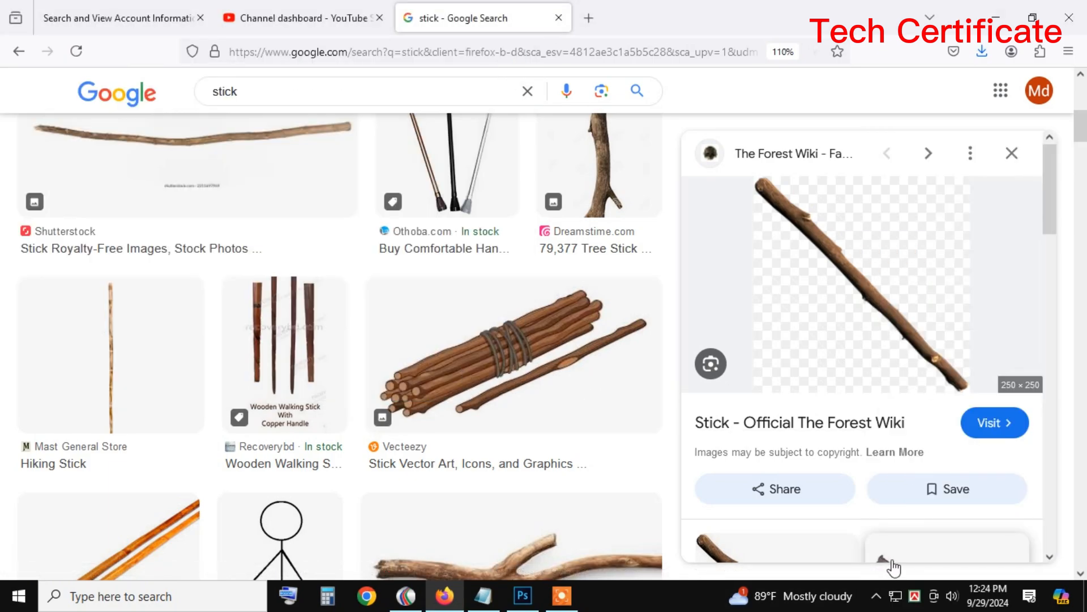
Step: Capture the area around the stick in the Forest Wiki preview and save it to the Desktop as JPEG Screenshot_1
left_click(877, 596)
left_click(846, 541)
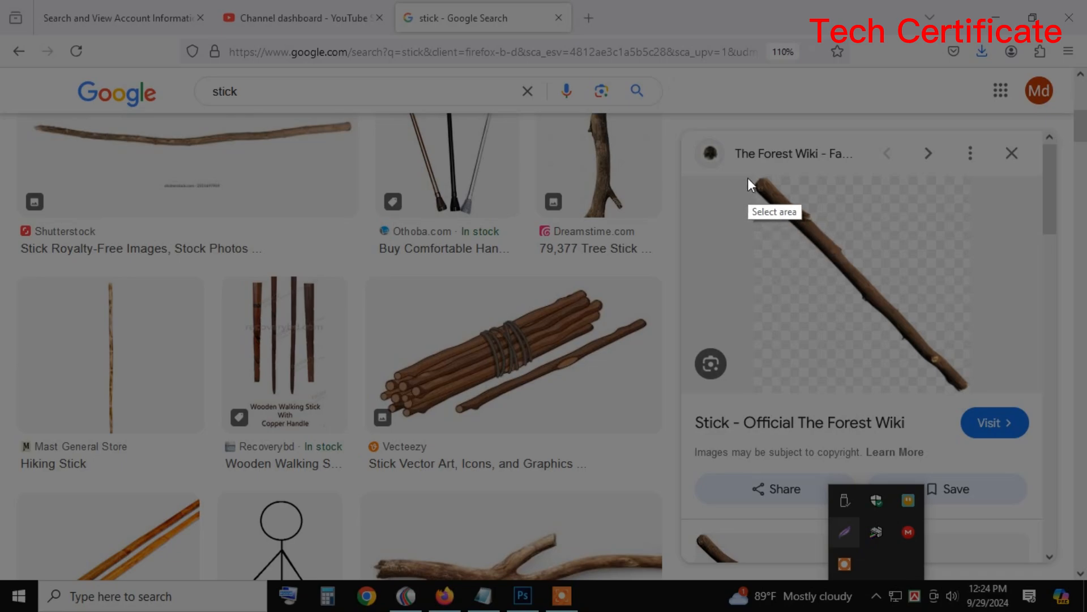
left_click_drag(757, 176, 1004, 388)
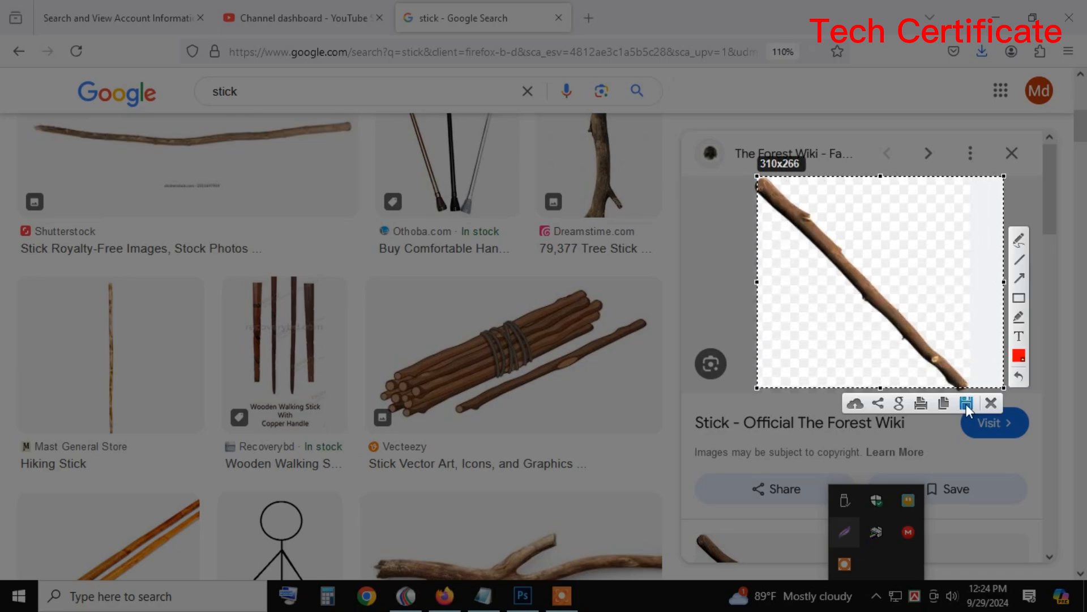
left_click(966, 403)
left_click(49, 129)
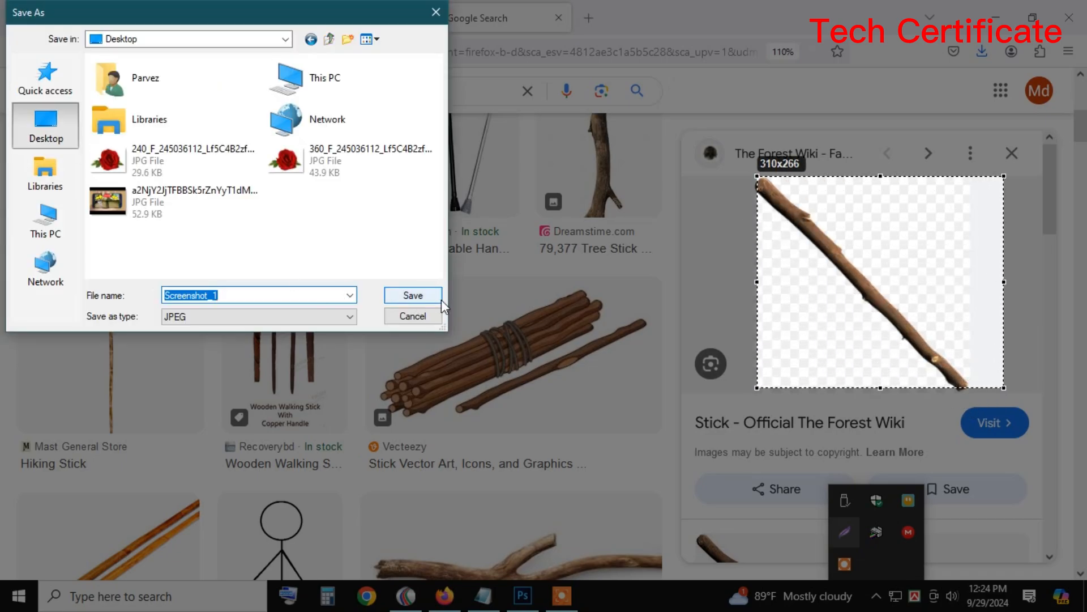
left_click(437, 296)
Step: Switch to Photoshop and open the Screenshot_1 image from the Desktop
left_click(522, 595)
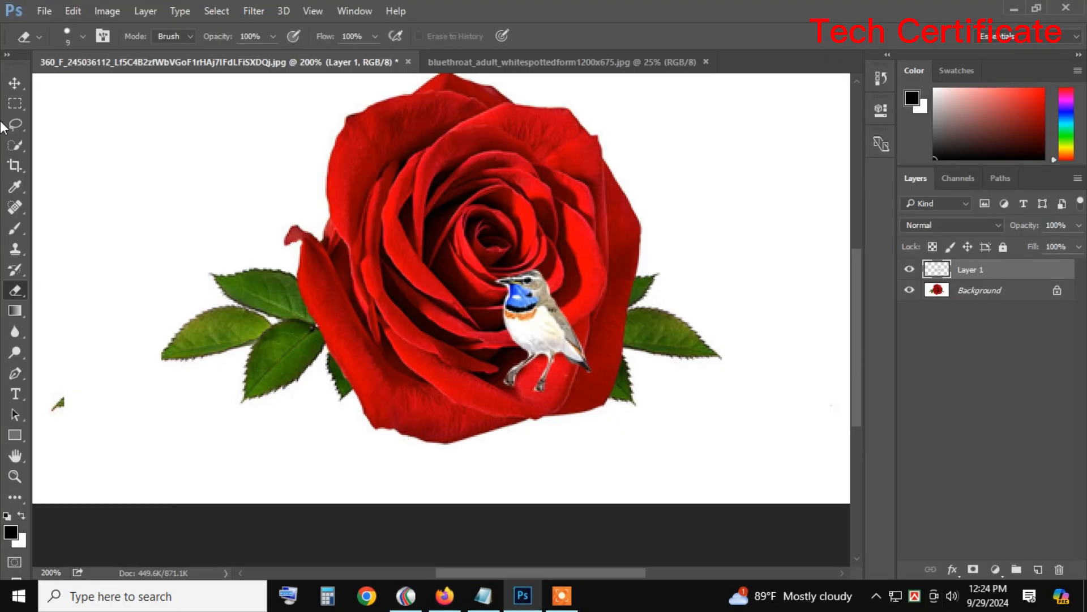
left_click(43, 11)
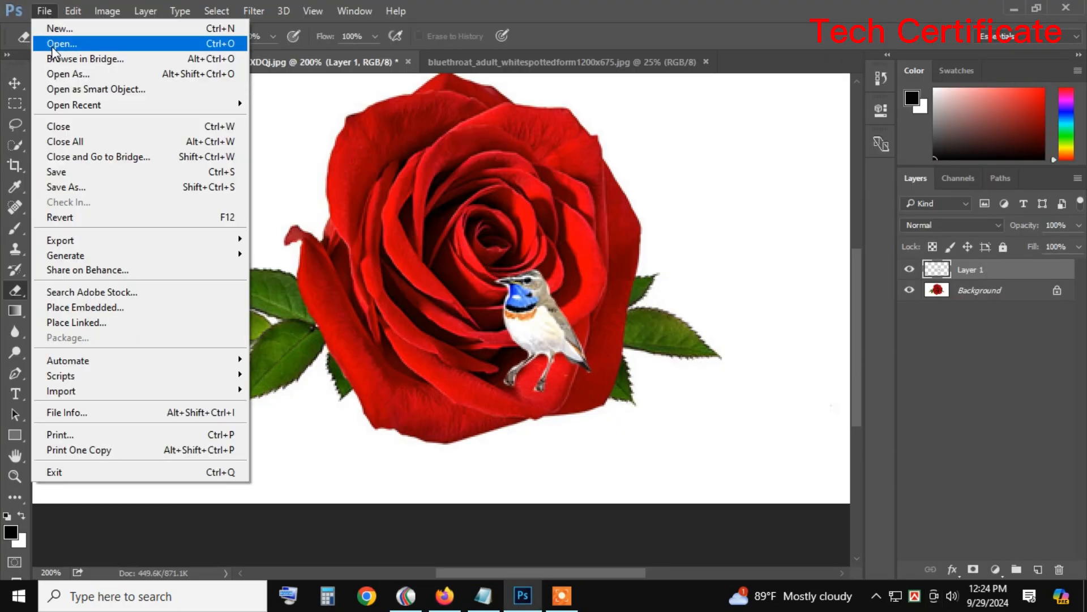
left_click(50, 42)
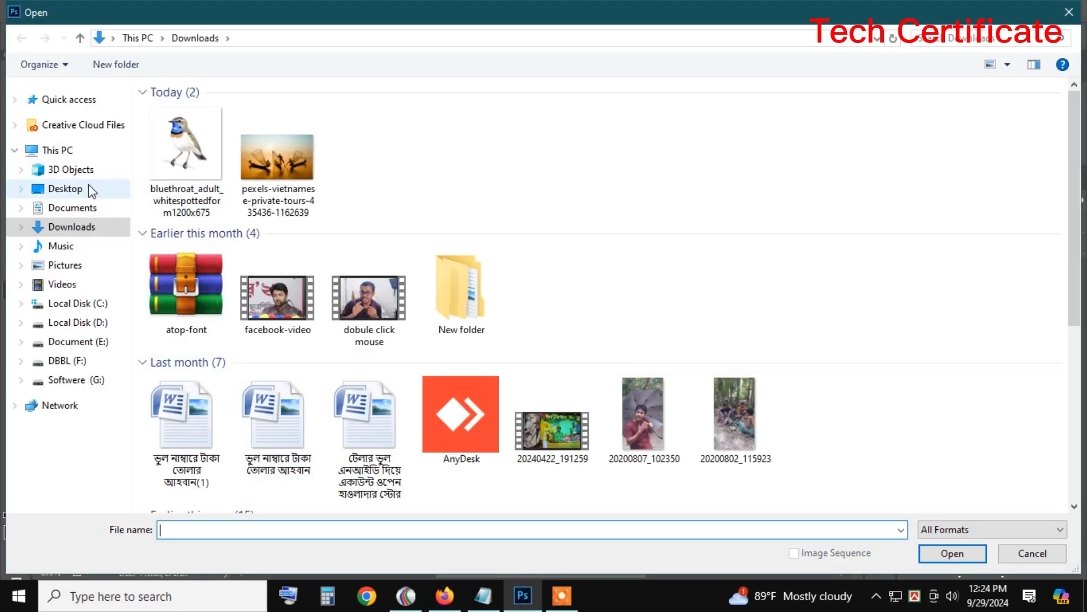
left_click(83, 226)
left_click(69, 193)
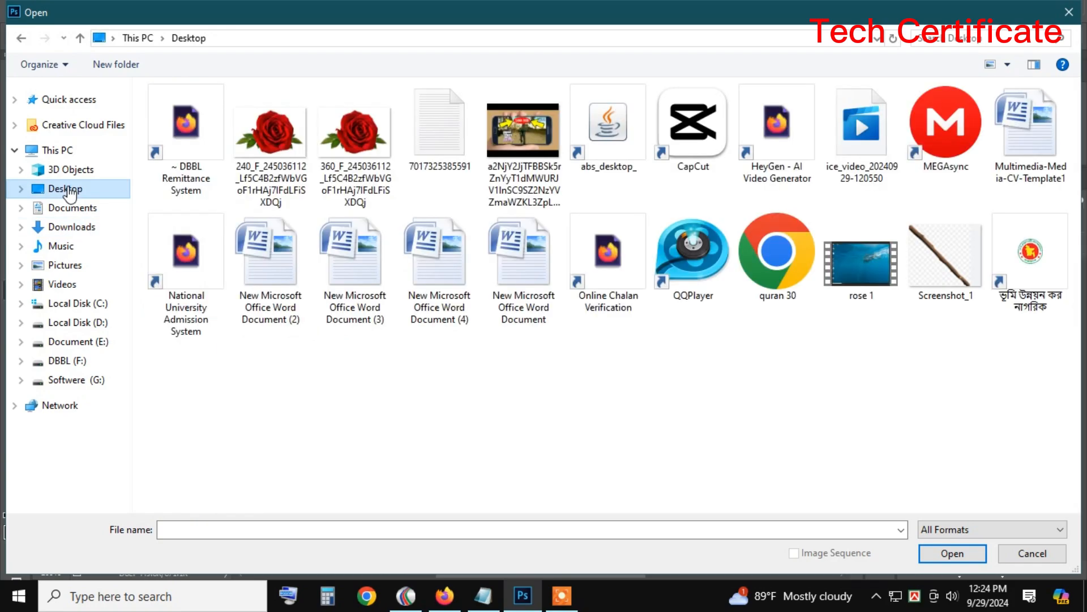
double_click(877, 258)
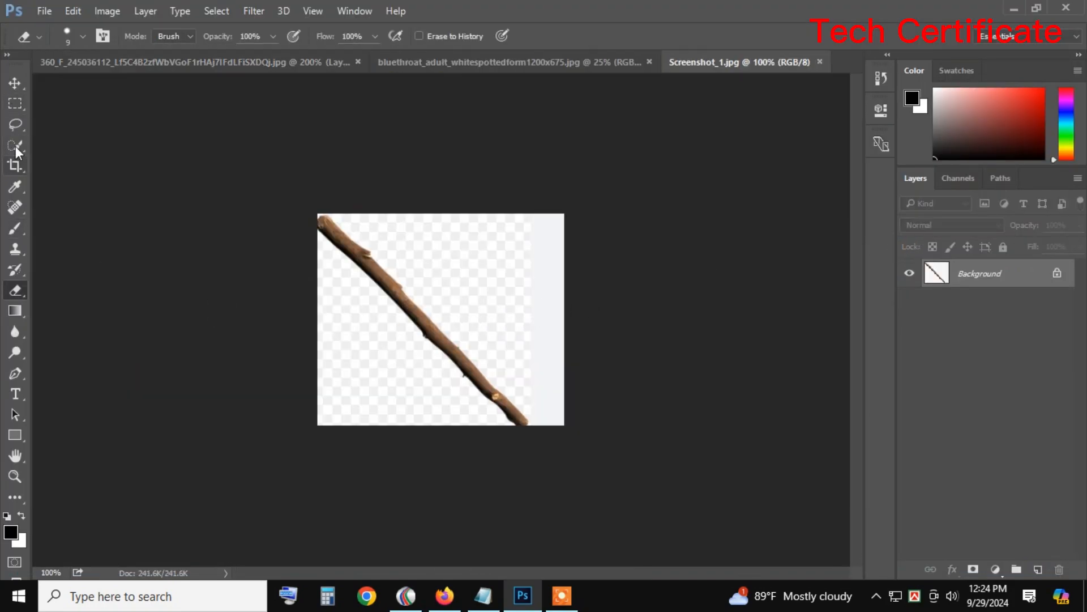
Step: Select most of the stick with a rectangular marquee and move a copy into the rose document, over the flower's lower part
left_click(15, 105)
left_click(59, 105)
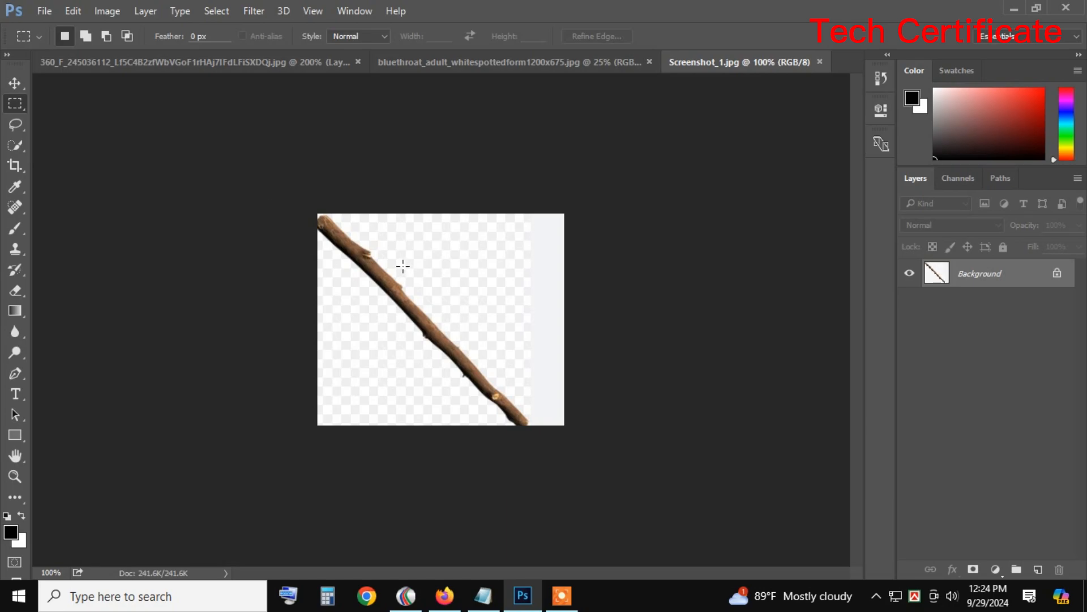
left_click_drag(316, 219, 500, 401)
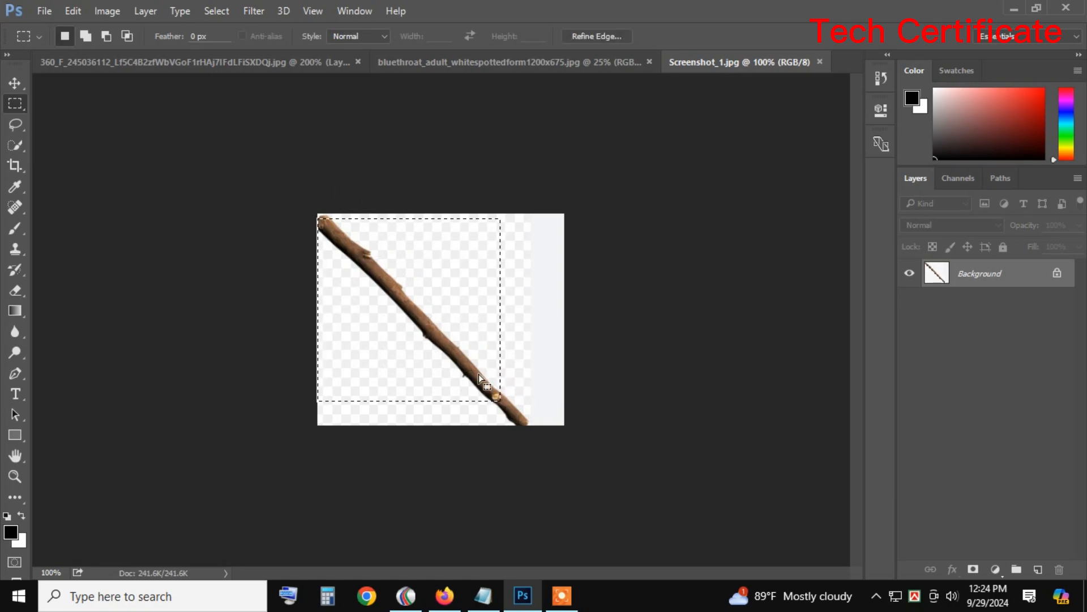
left_click(15, 83)
left_click_drag(484, 354, 461, 428)
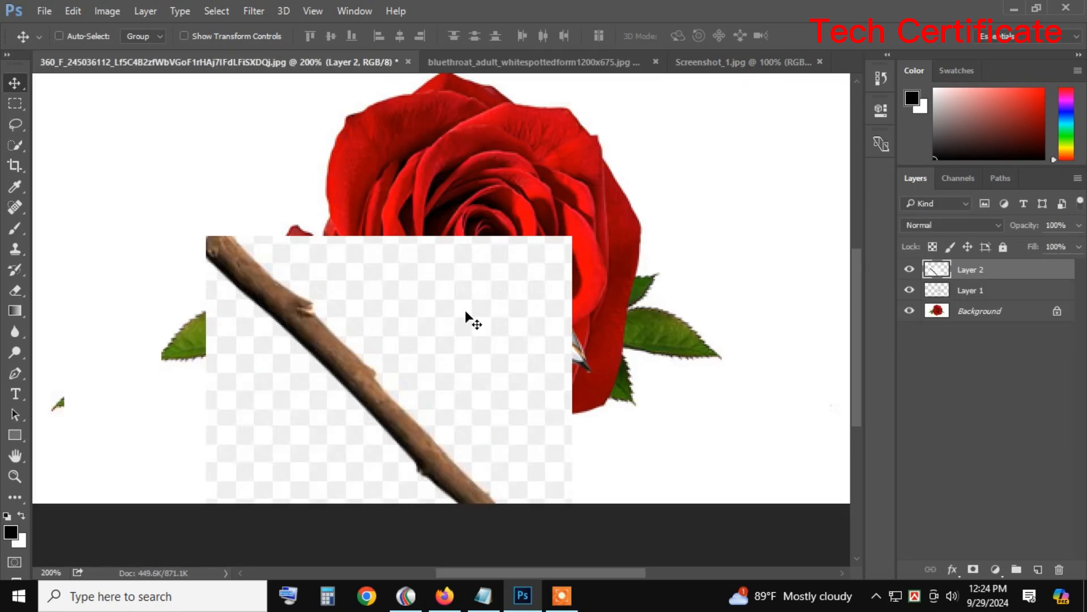
left_click_drag(476, 311, 499, 450)
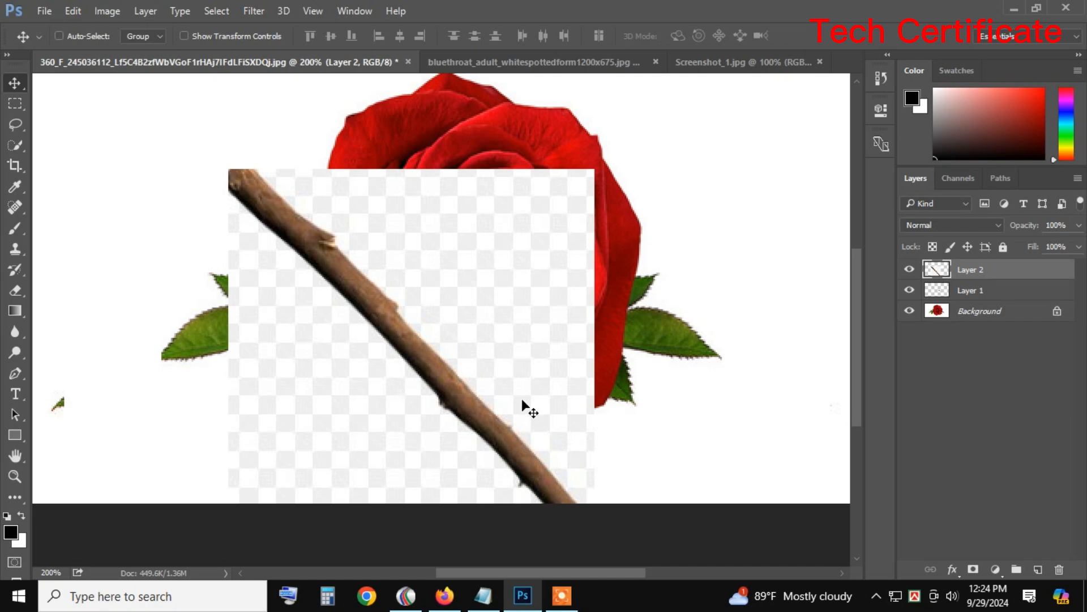
Step: Erase the checkered background on both sides of the stick with the Magic Eraser, raising its opacity to 100%
left_click(15, 290)
left_click(79, 322)
left_click(470, 269)
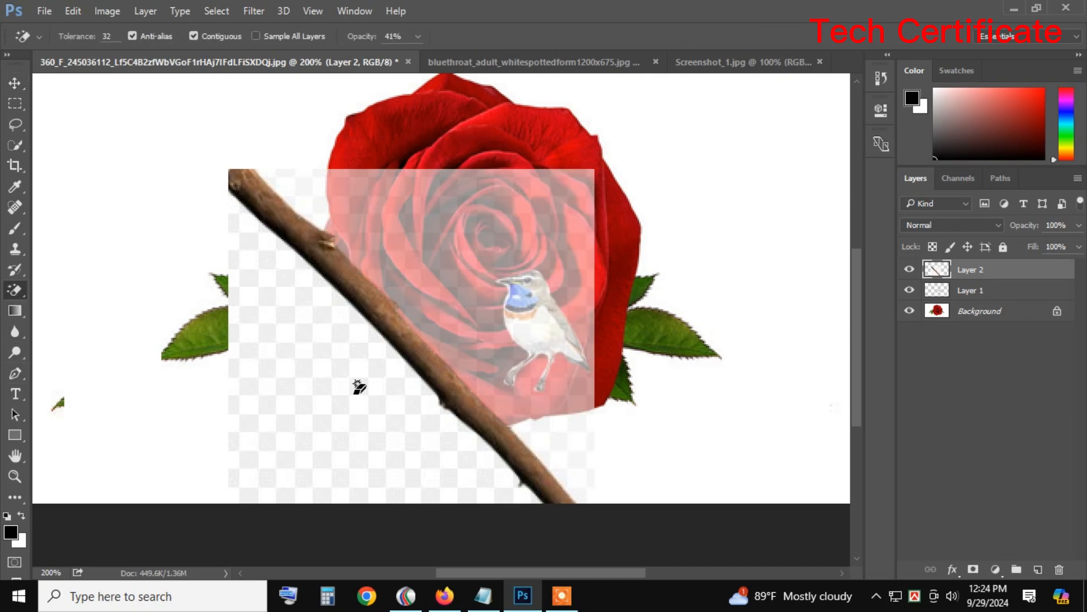
left_click(351, 386)
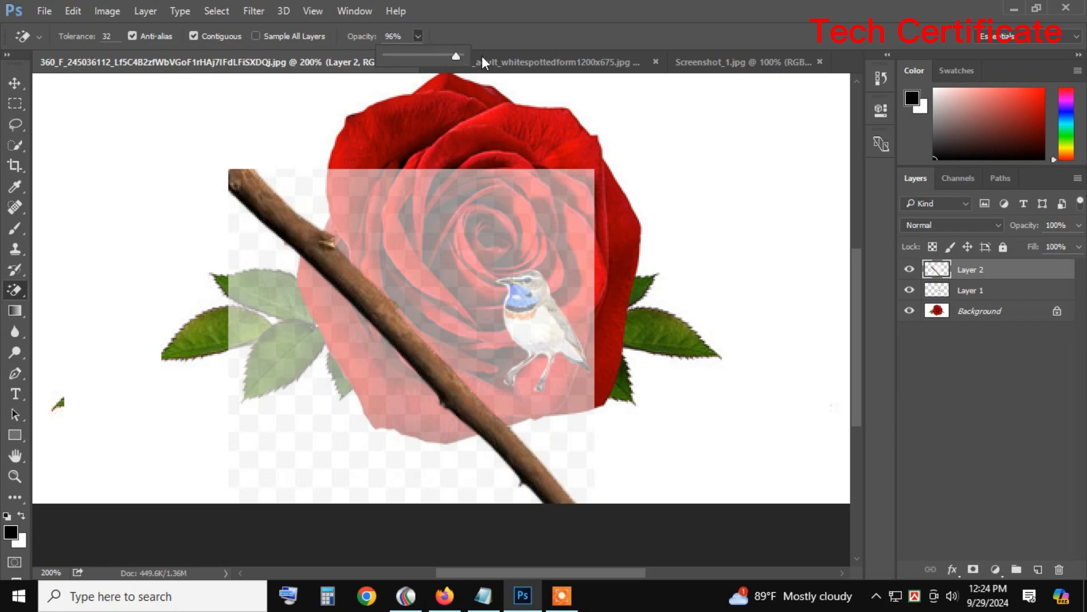
left_click_drag(416, 56, 481, 56)
left_click(493, 207)
left_click(377, 365)
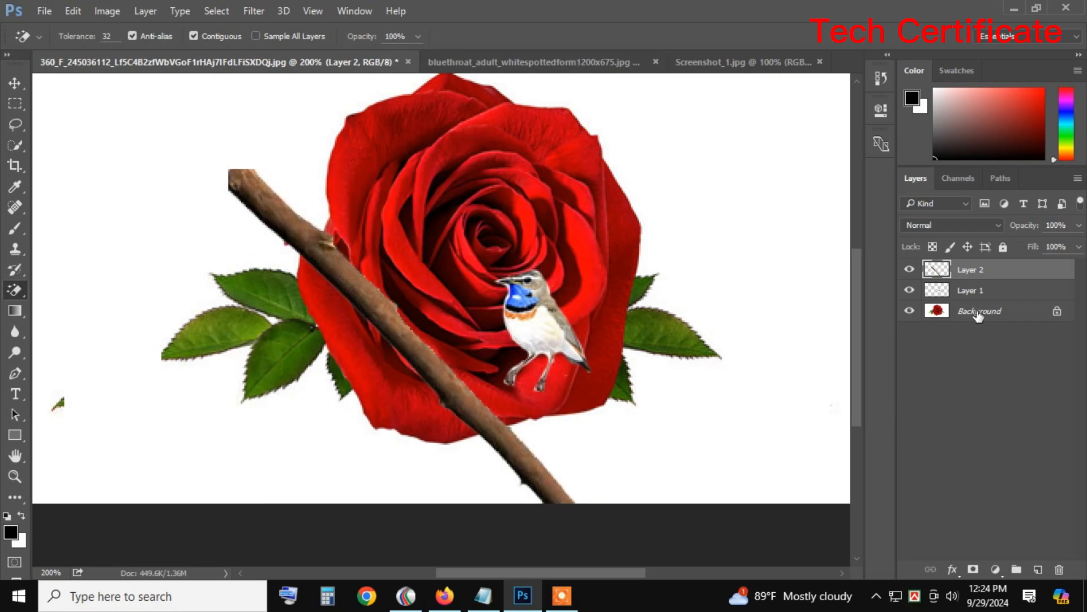
Step: Scale the stick layer to about 27.8% width and 38.7% height, keeping it below the bird's feet
left_click(974, 313)
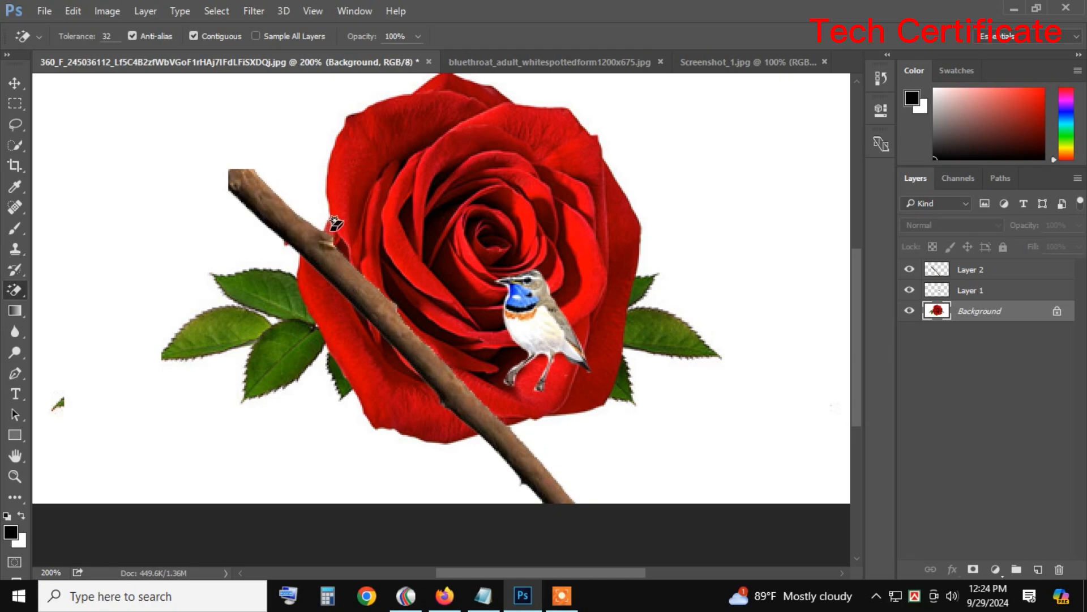
scroll(438, 319, "down", 1)
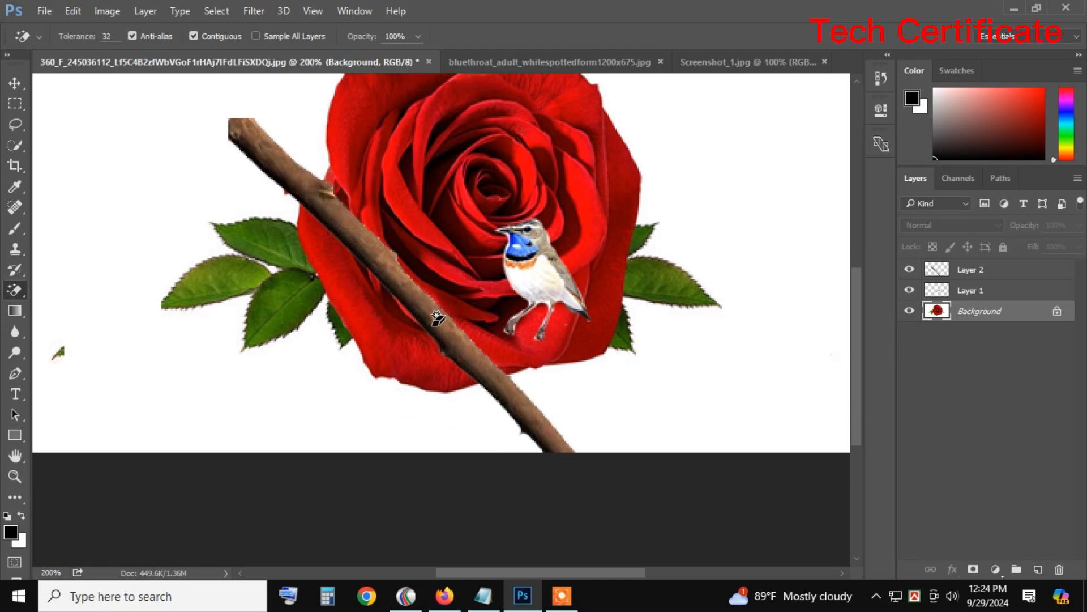
scroll(437, 318, "up", 3)
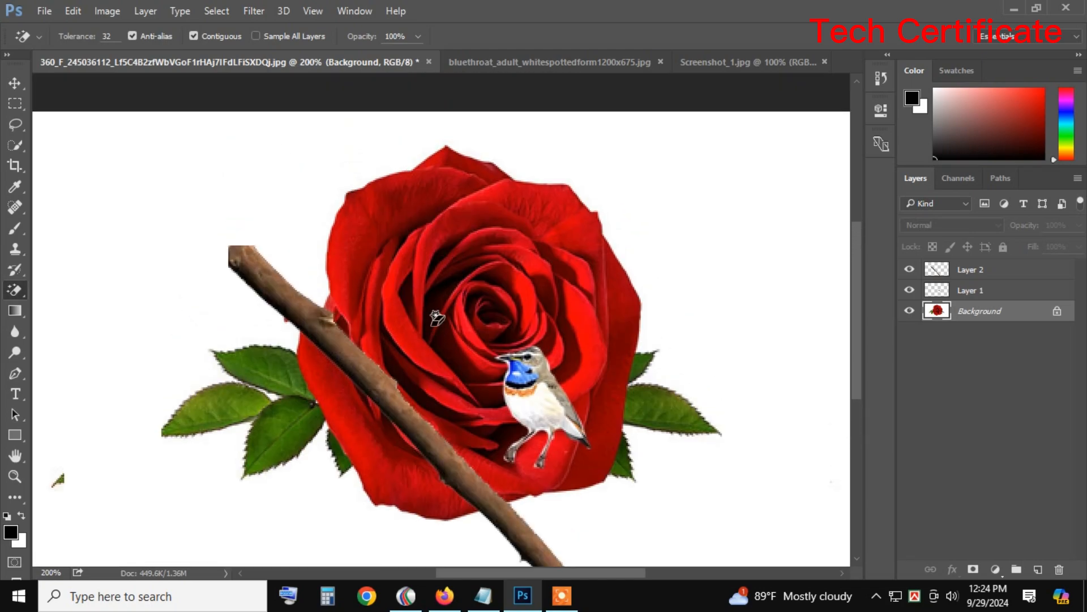
key("ctrl+minus")
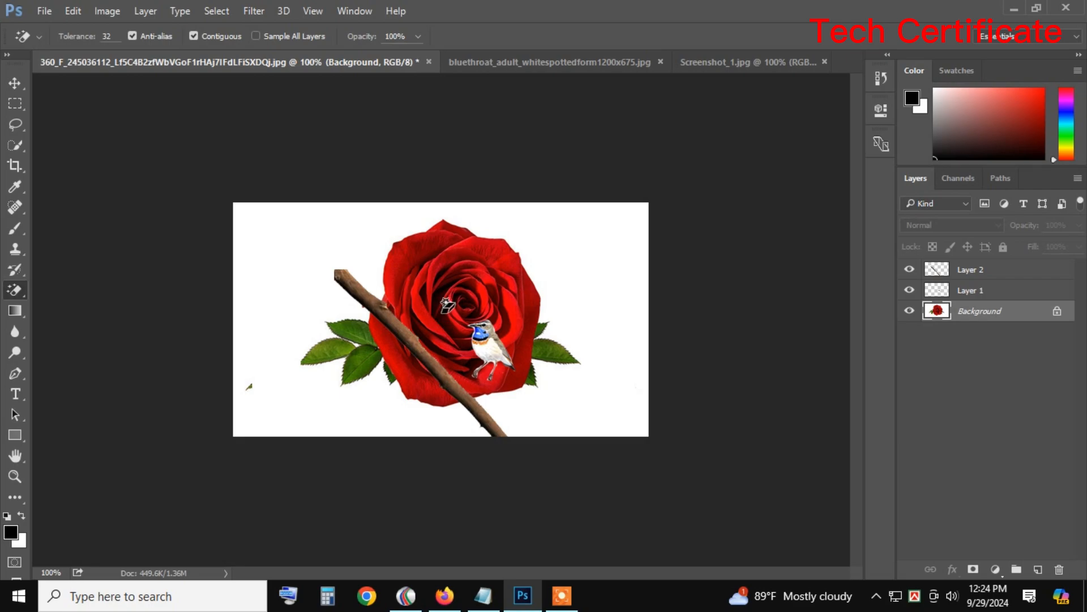
left_click(1006, 287)
left_click(988, 272)
key("ctrl+t")
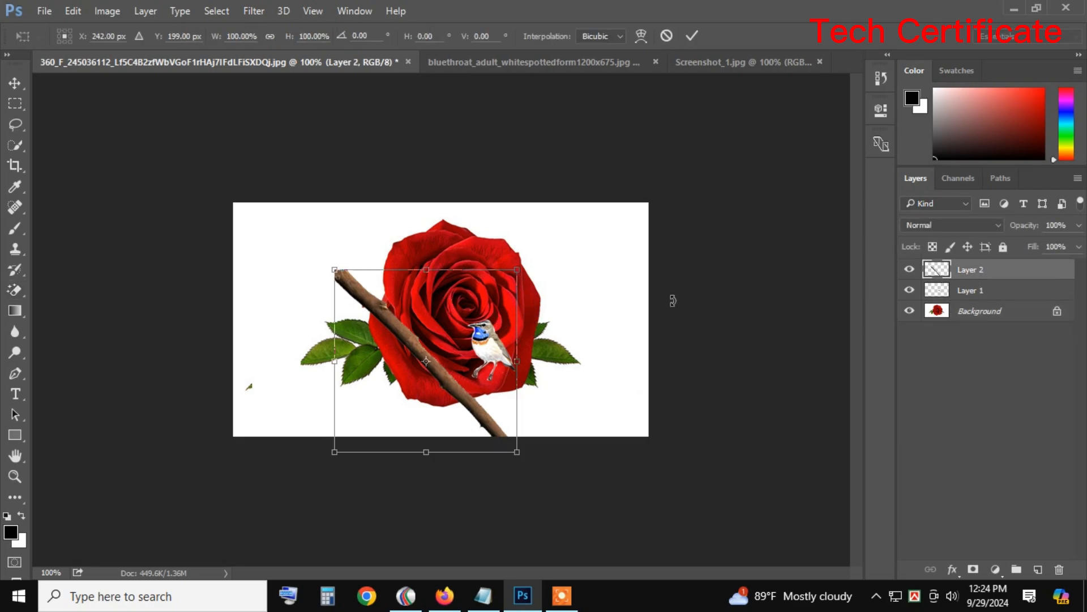
left_click_drag(336, 266, 466, 382)
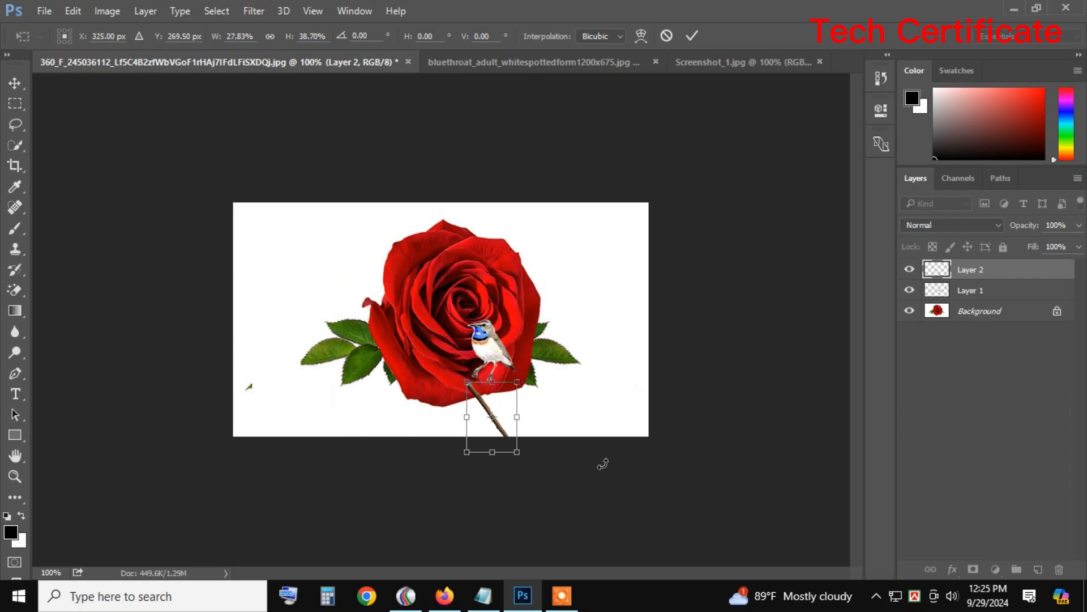
key("Return")
key("e")
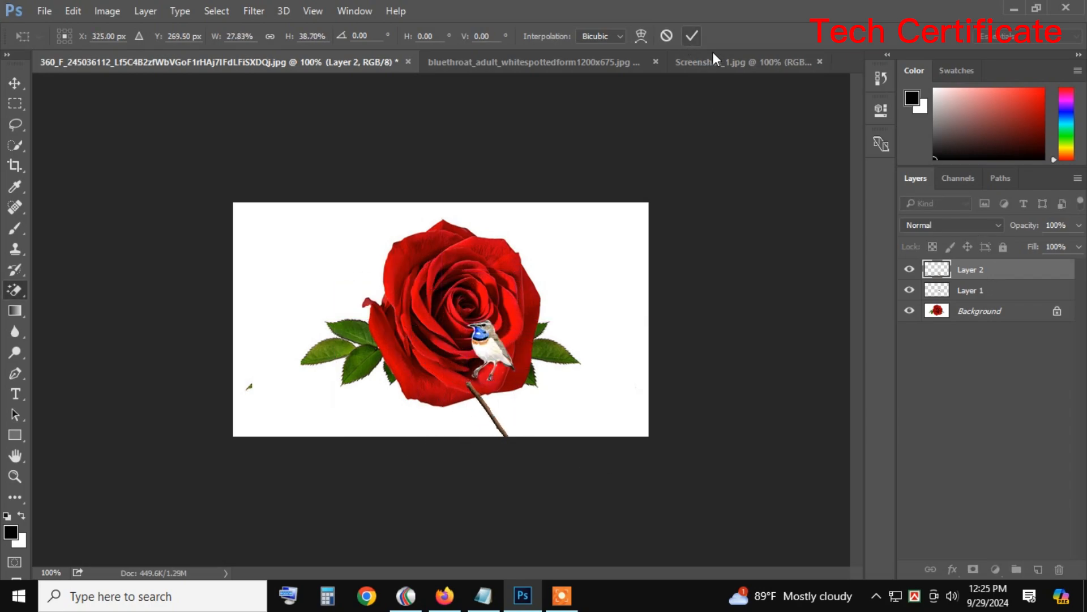
Step: Try the Overlay blend mode on the stick layer and return it to Normal
left_click(974, 226)
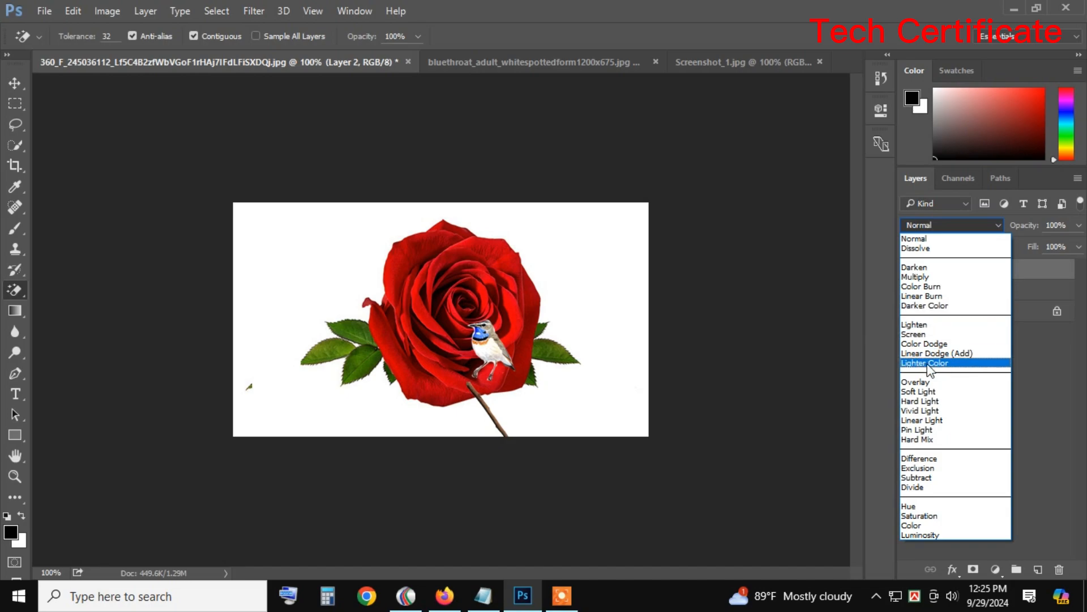
left_click(935, 384)
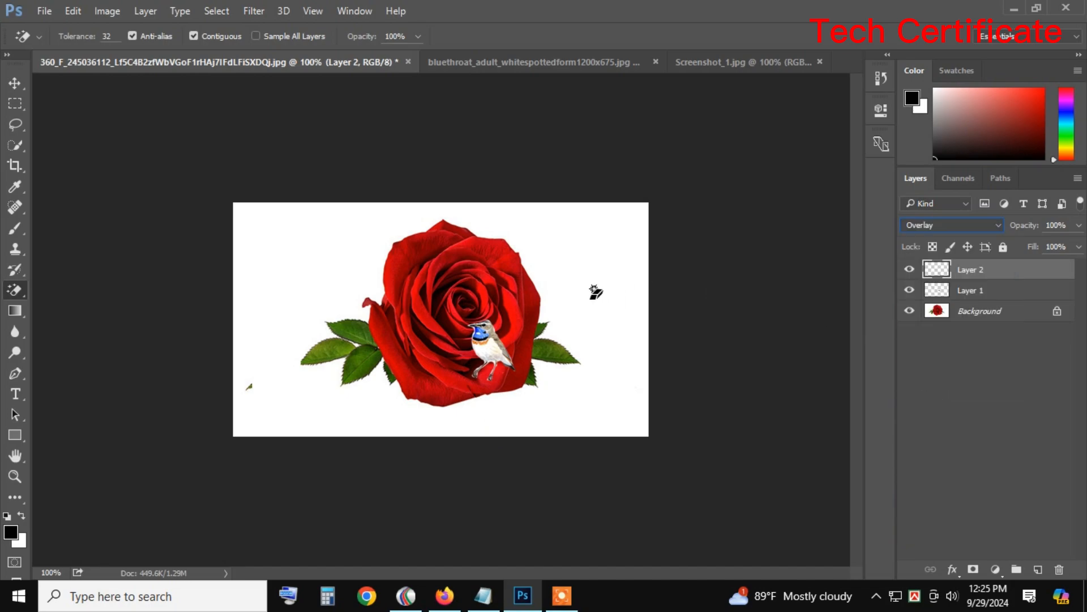
key("ctrl+plus")
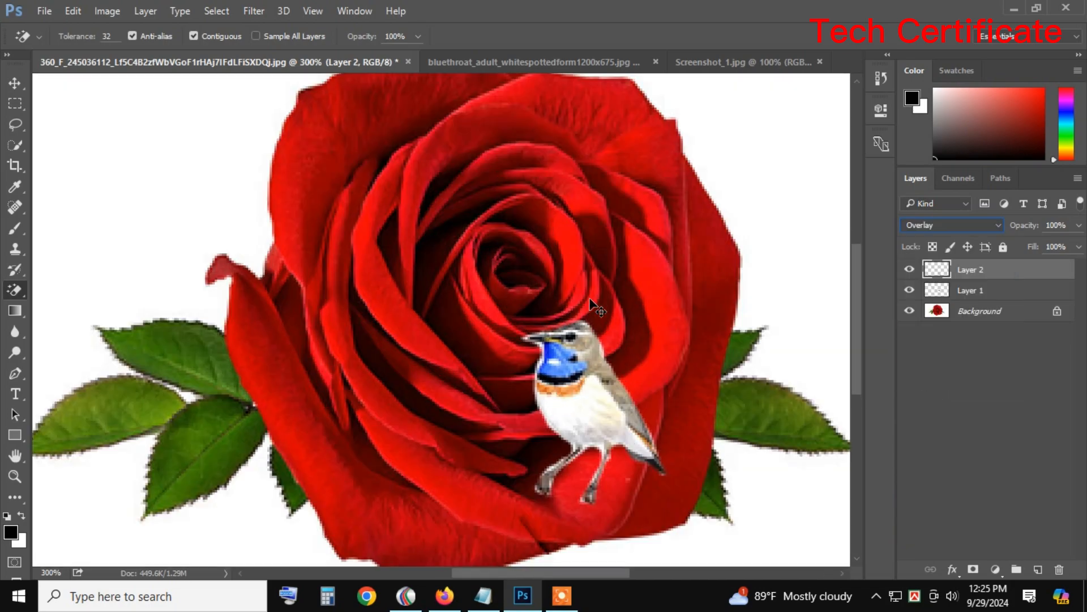
key("ctrl+minus")
key("ctrl+minus")
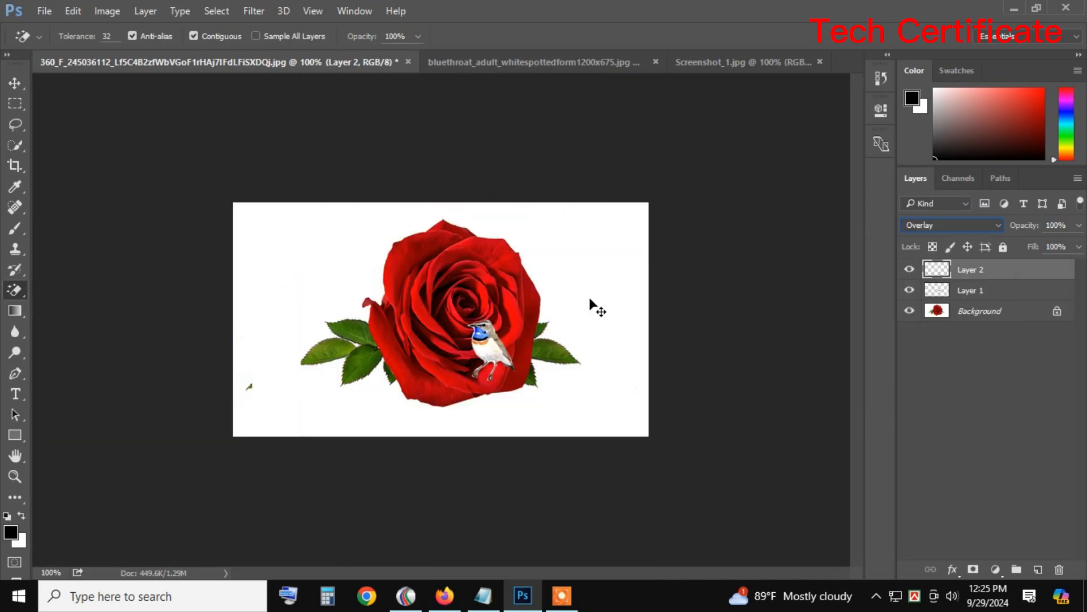
left_click(973, 229)
left_click(943, 238)
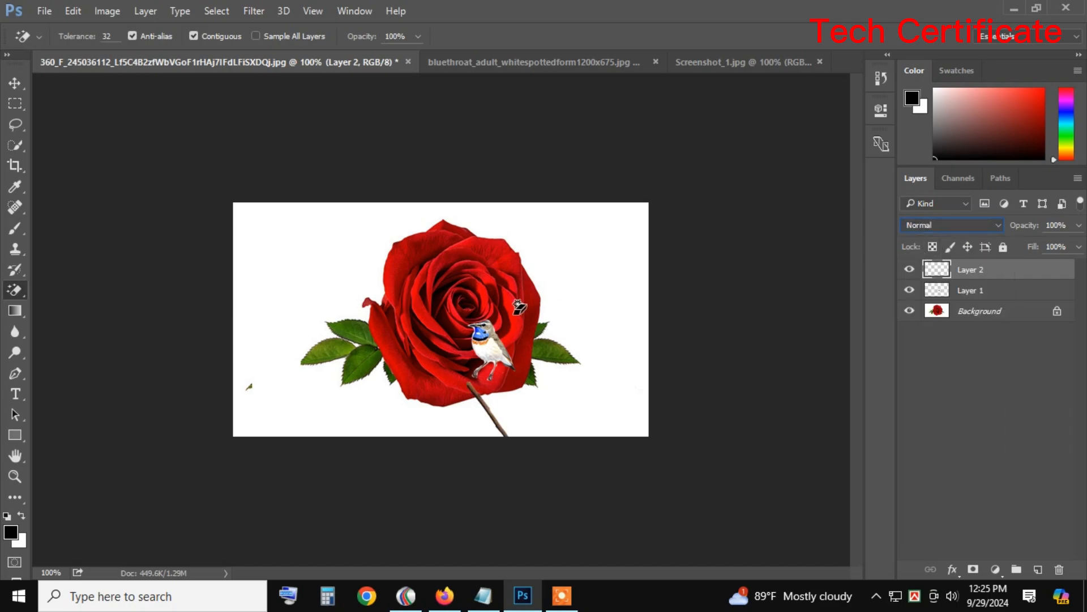
Step: Move the bird on Layer 1 so its feet rest on the upper end of the stick
key("ctrl+plus")
left_click(971, 291)
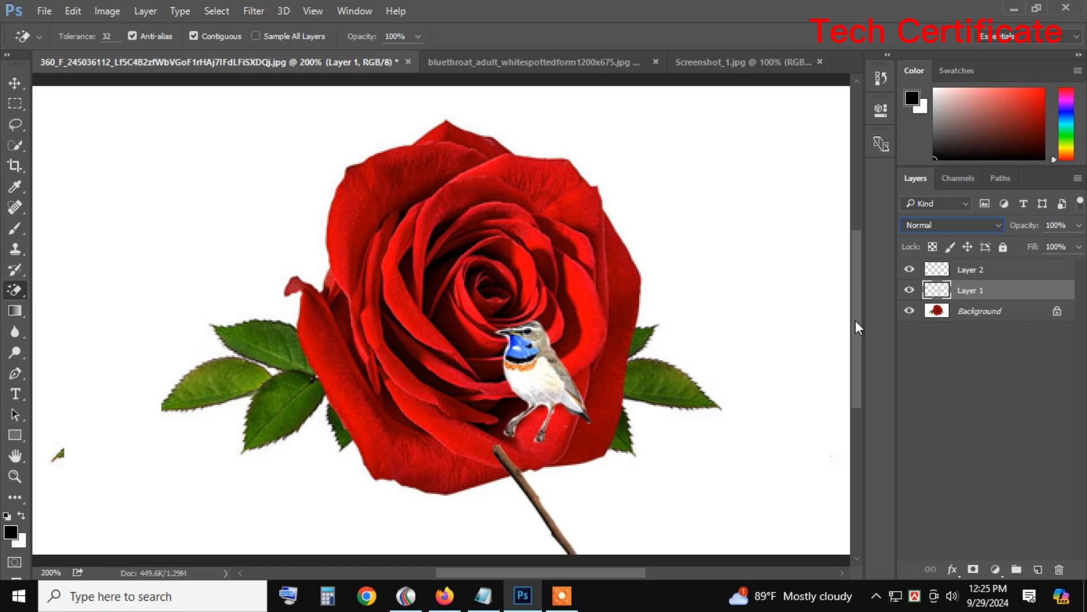
key("ctrl+t")
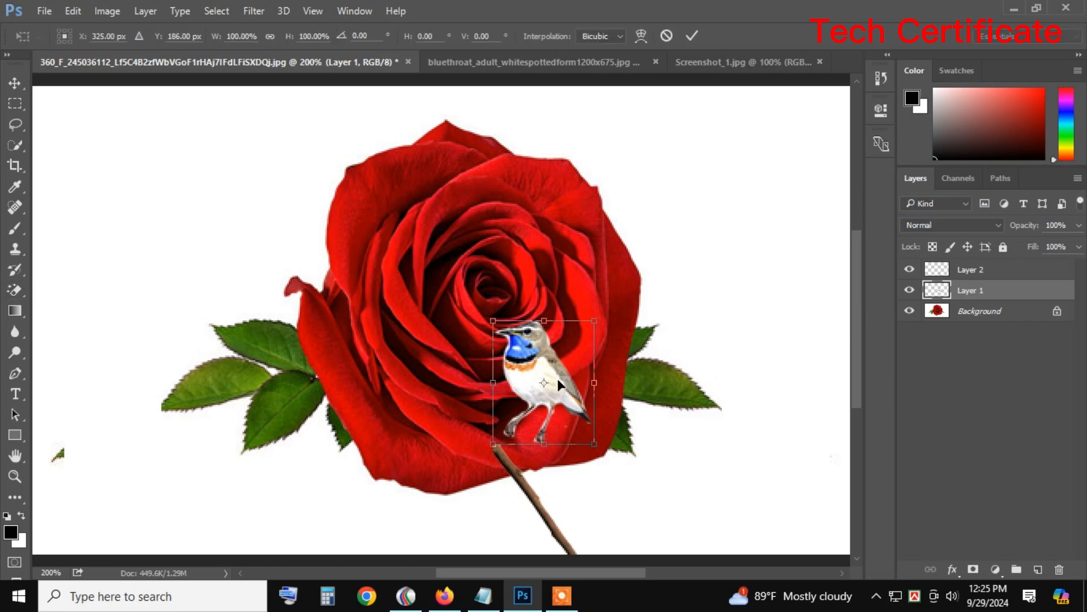
left_click_drag(557, 379, 571, 431)
left_click_drag(564, 415, 543, 386)
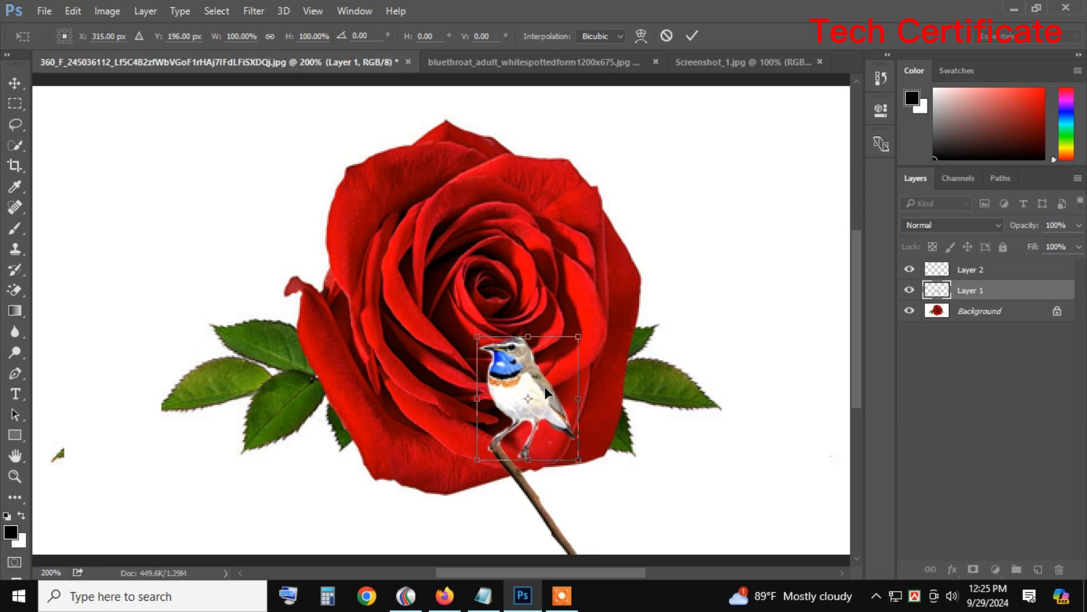
left_click(693, 36)
Step: Examine the composite of the bird perched on the stick in front of the rose at several magnifications
key("ctrl+minus")
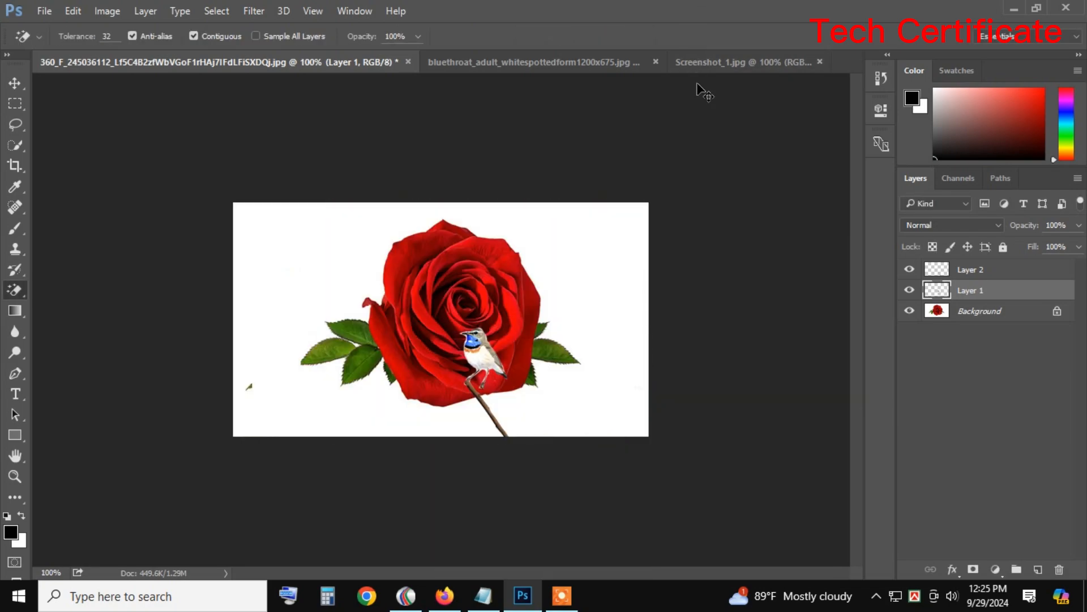
key("ctrl+plus")
key("ctrl+plus")
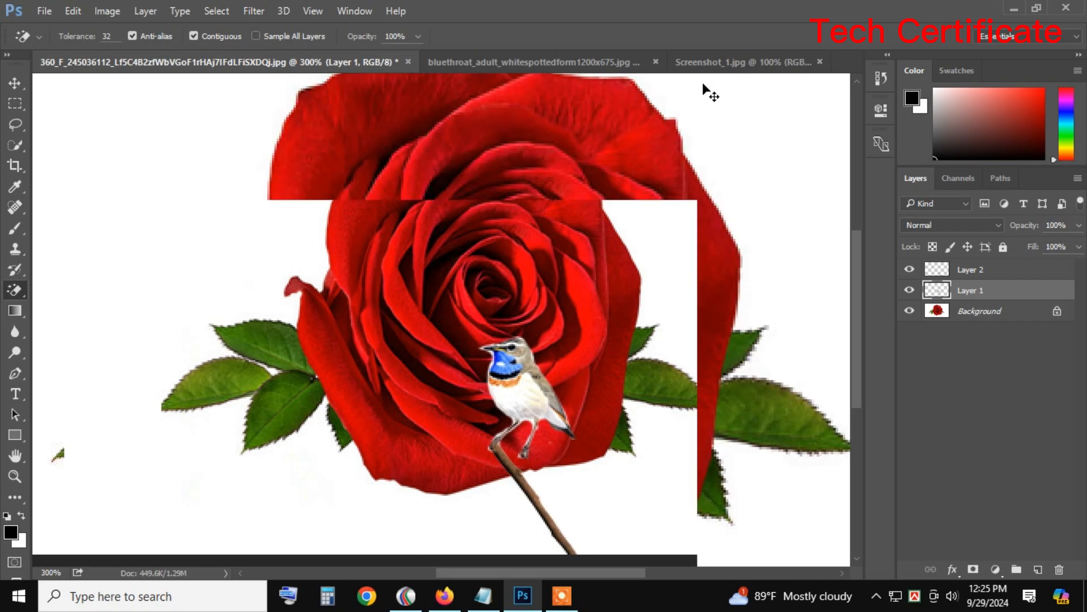
key("ctrl+minus")
key("ctrl+minus")
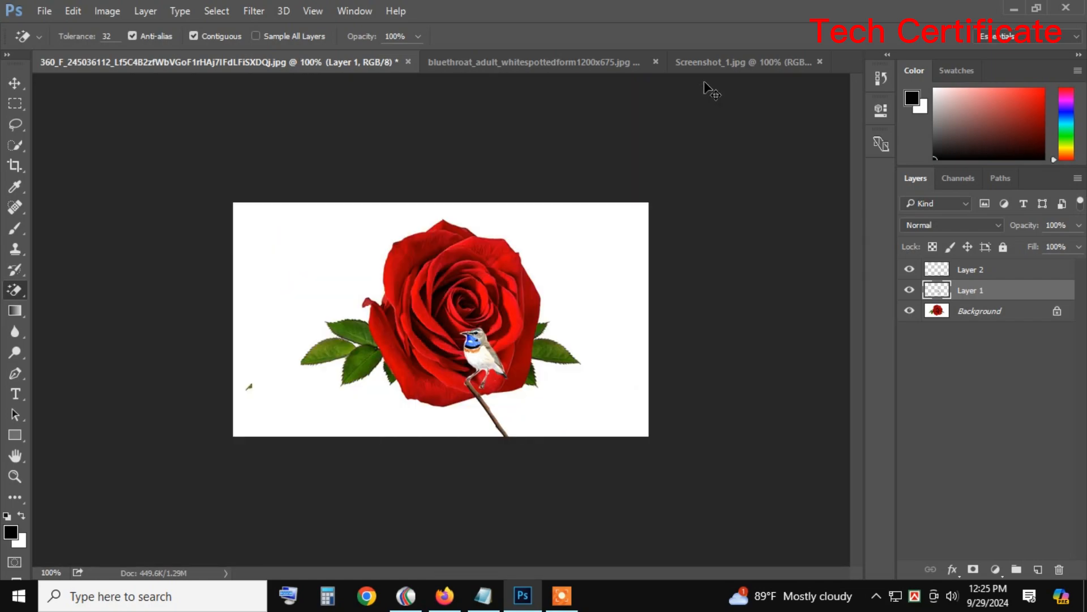
key("ctrl+plus")
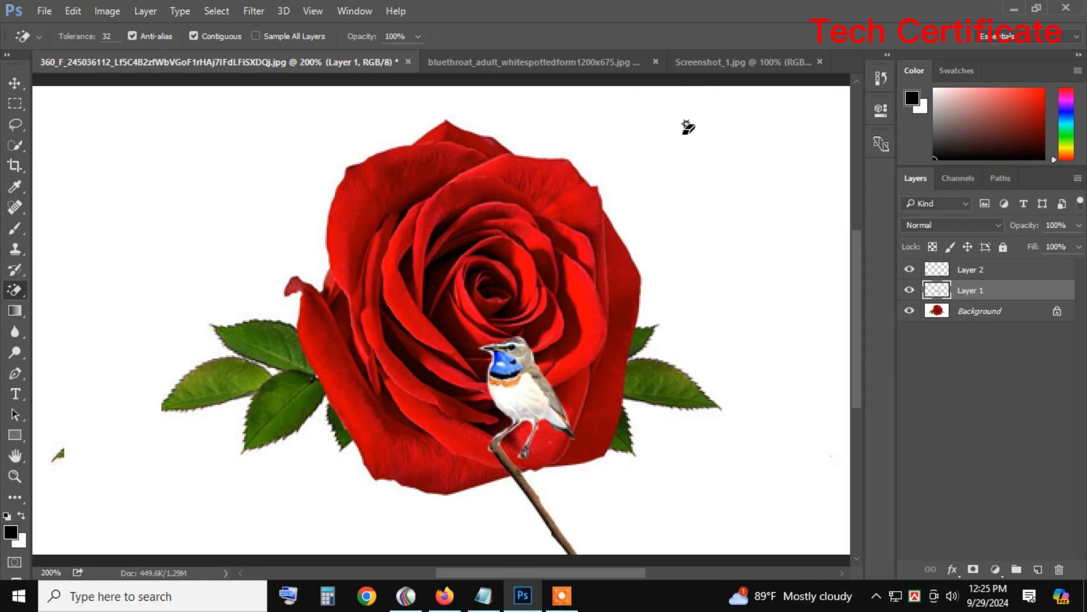
key("ctrl+minus")
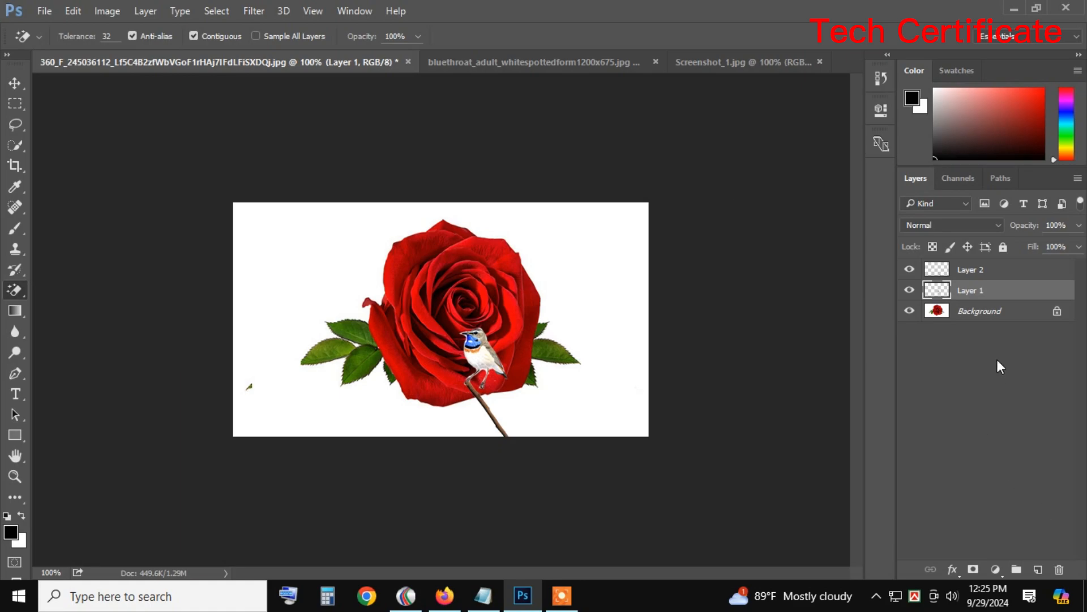
Step: Select the Background layer, activate the Type tool and set the text colour to bright red
left_click(975, 312)
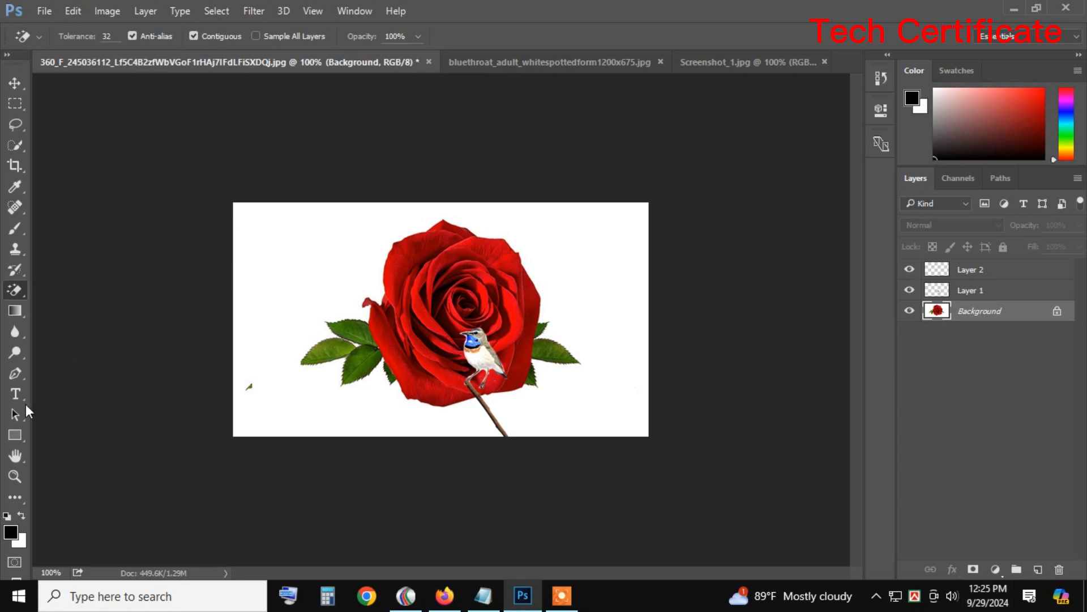
left_click(16, 392)
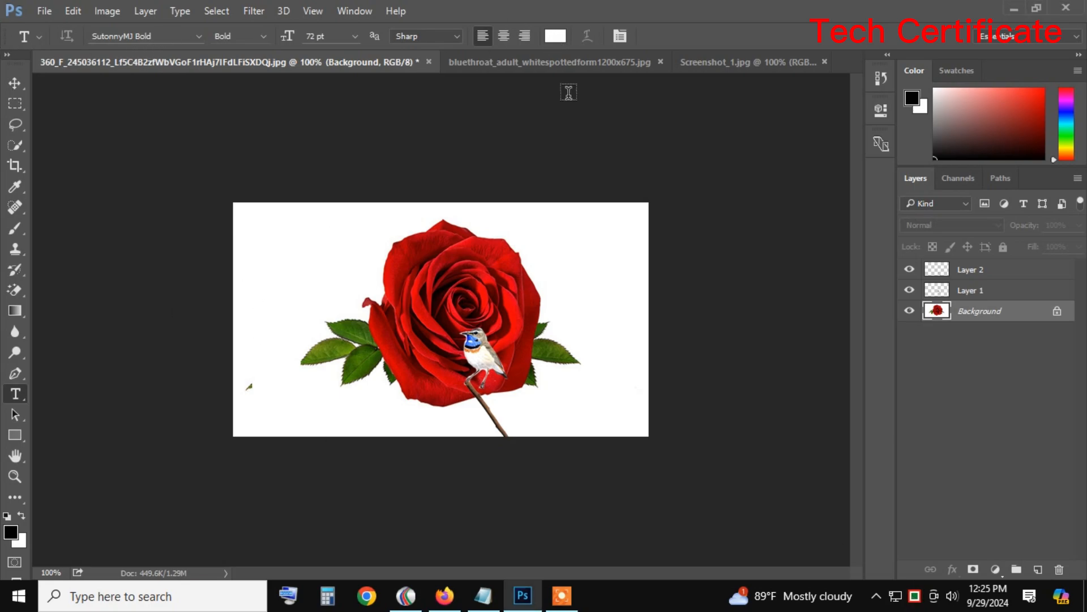
left_click(558, 36)
left_click(532, 174)
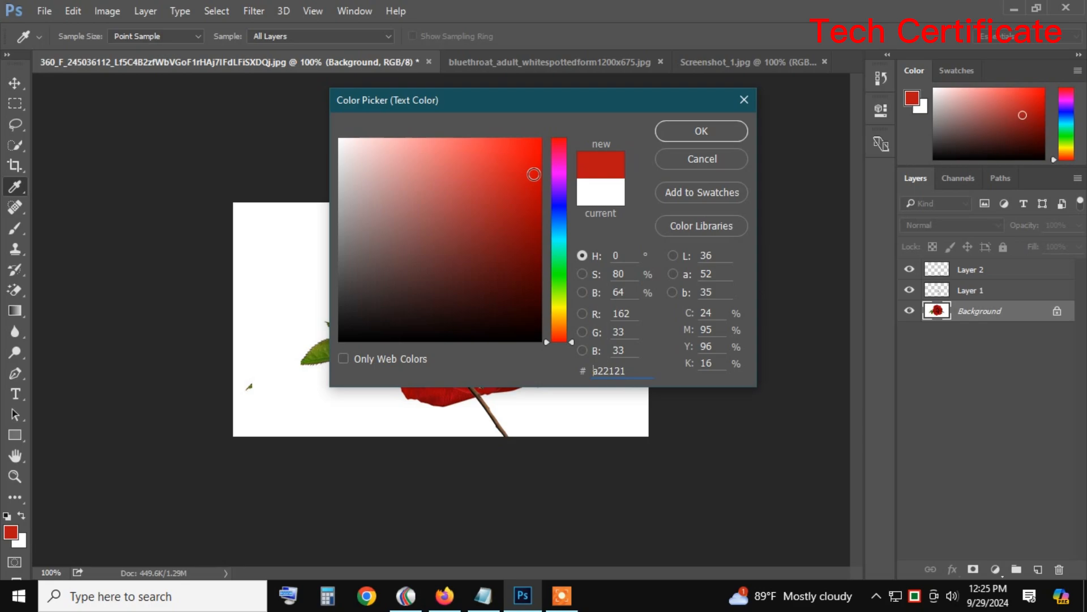
left_click(697, 126)
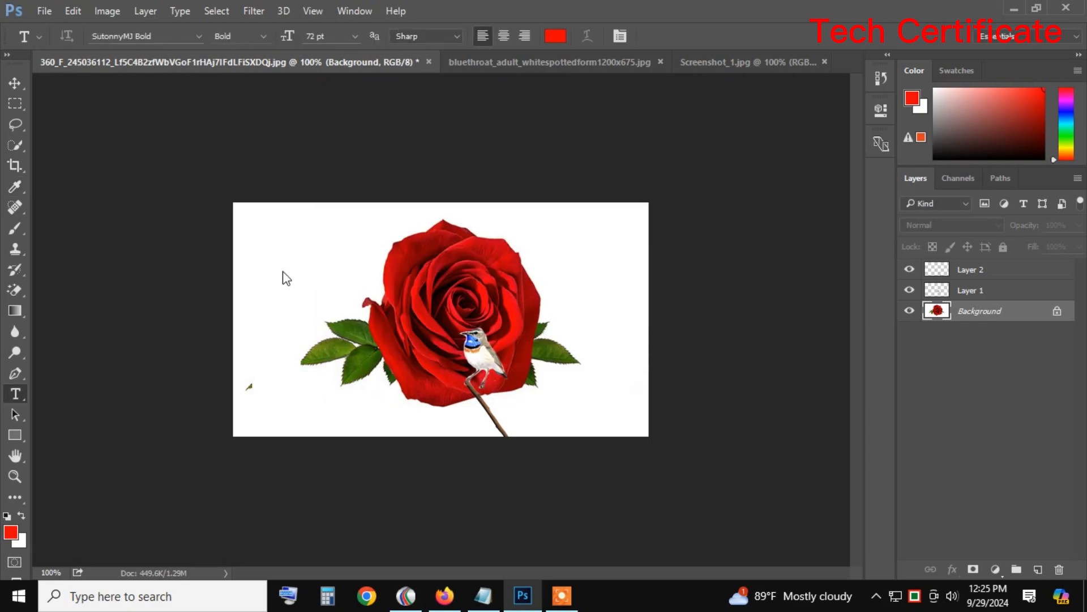
Step: Start a text layer in the white area near the image's upper-left corner, set the font size to 12 pt and clear the trial characters
left_click(244, 255)
type("টড")
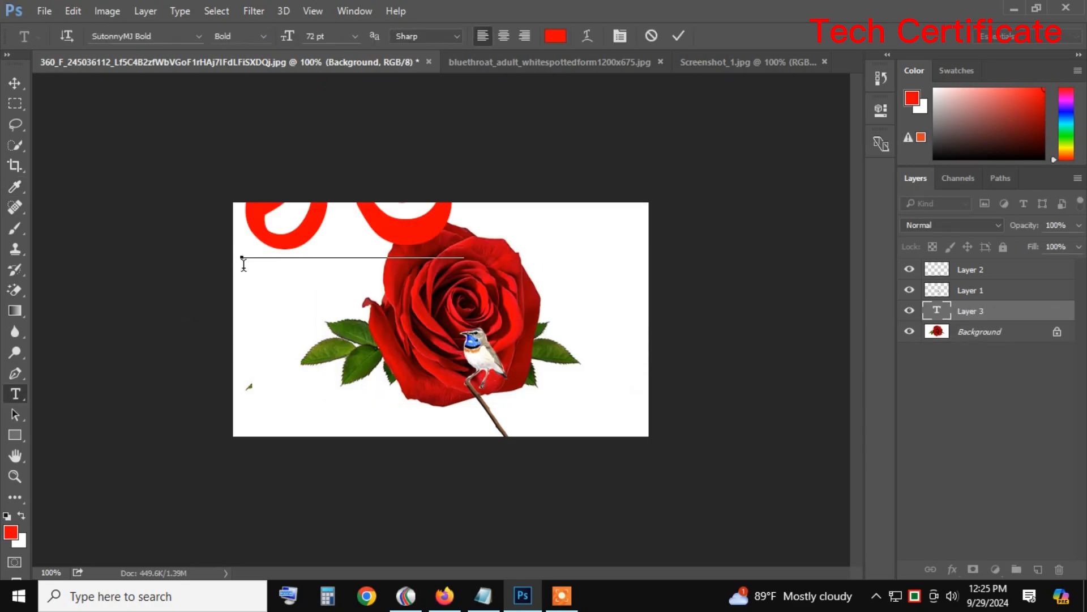
key("BackSpace")
key("BackSpace")
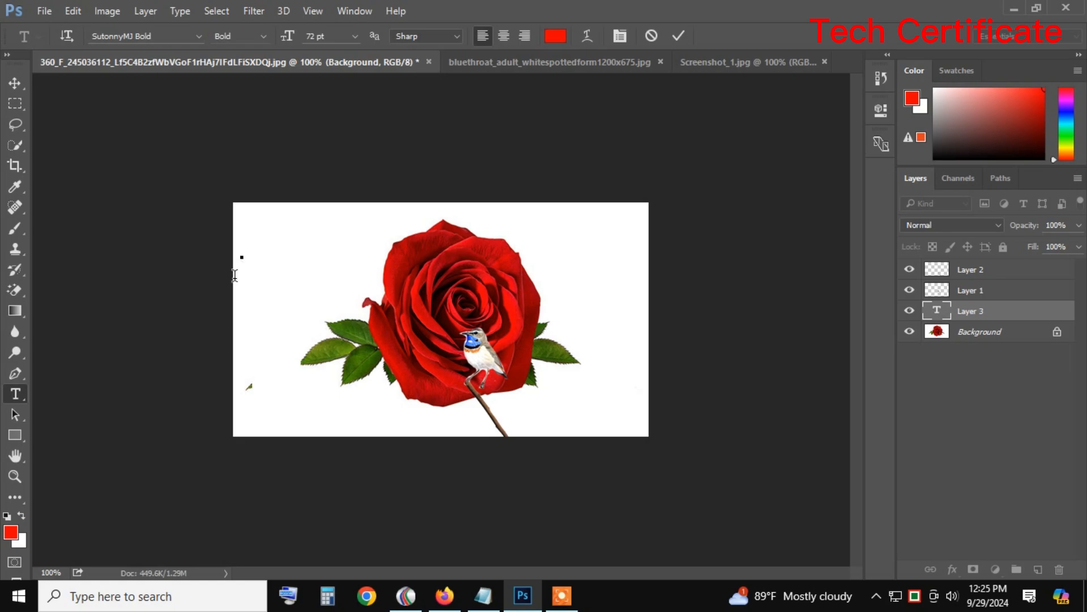
left_click(354, 37)
left_click(341, 168)
type("VW")
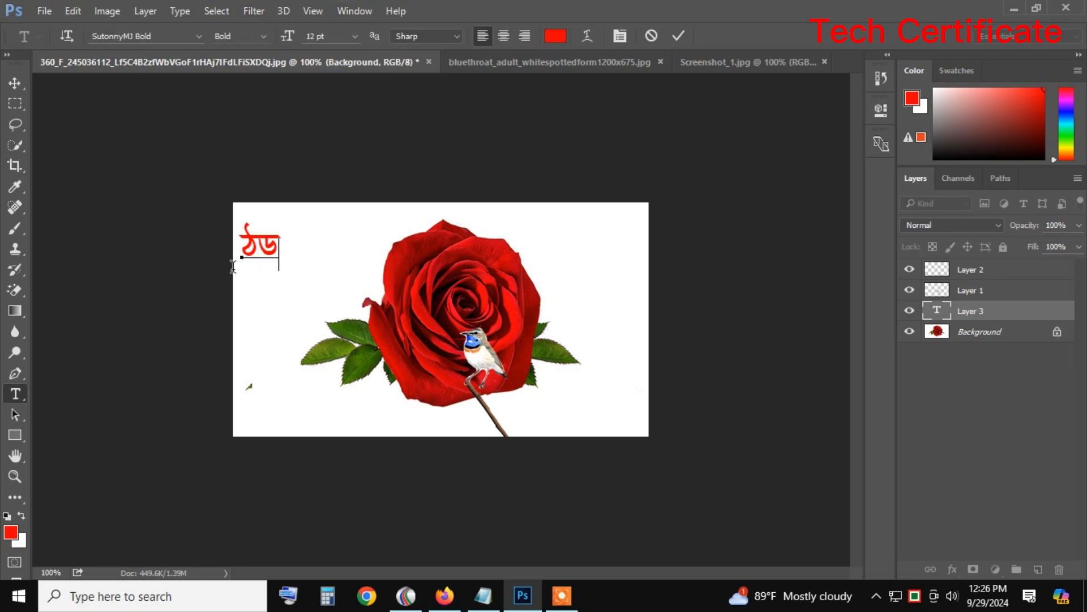
key("BackSpace")
key("BackSpace")
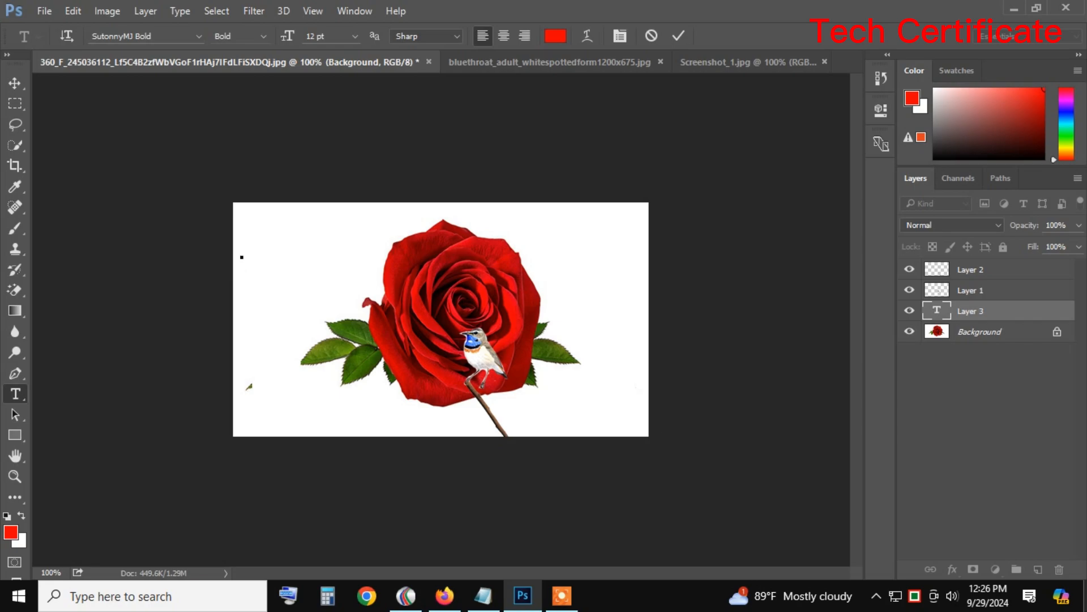
Step: Set the font to Source Sans Pro Regular and enter the text "Tech Certificate"
left_click(199, 36)
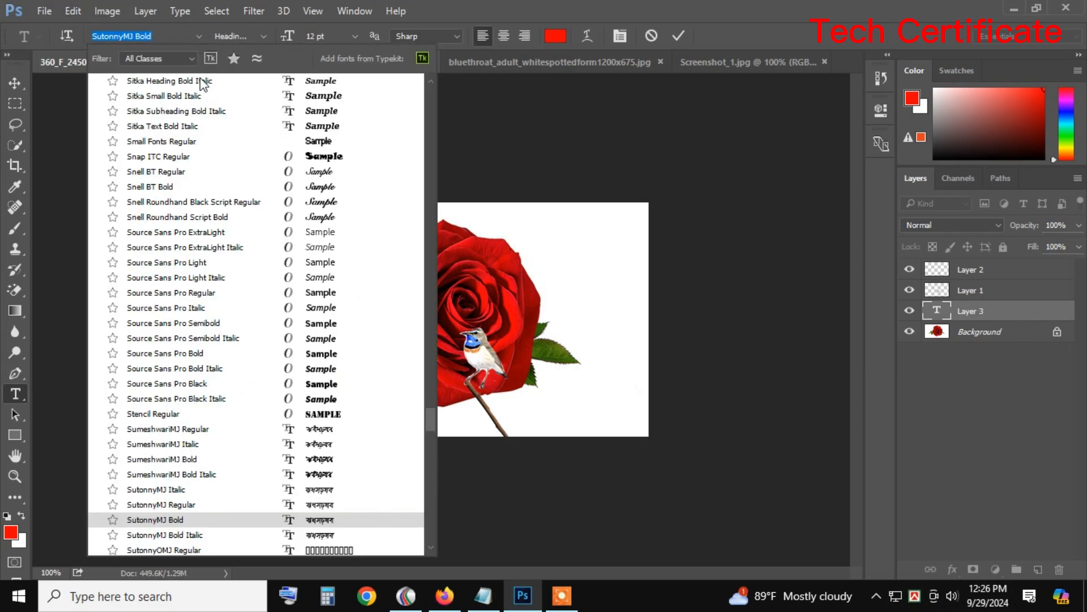
left_click(312, 292)
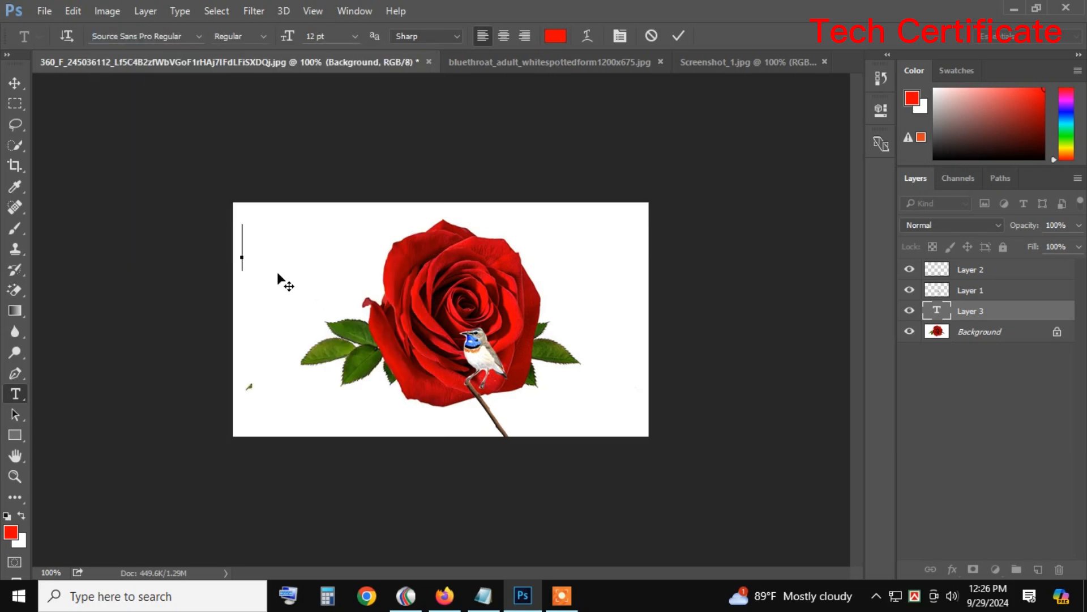
type("ITech Ce")
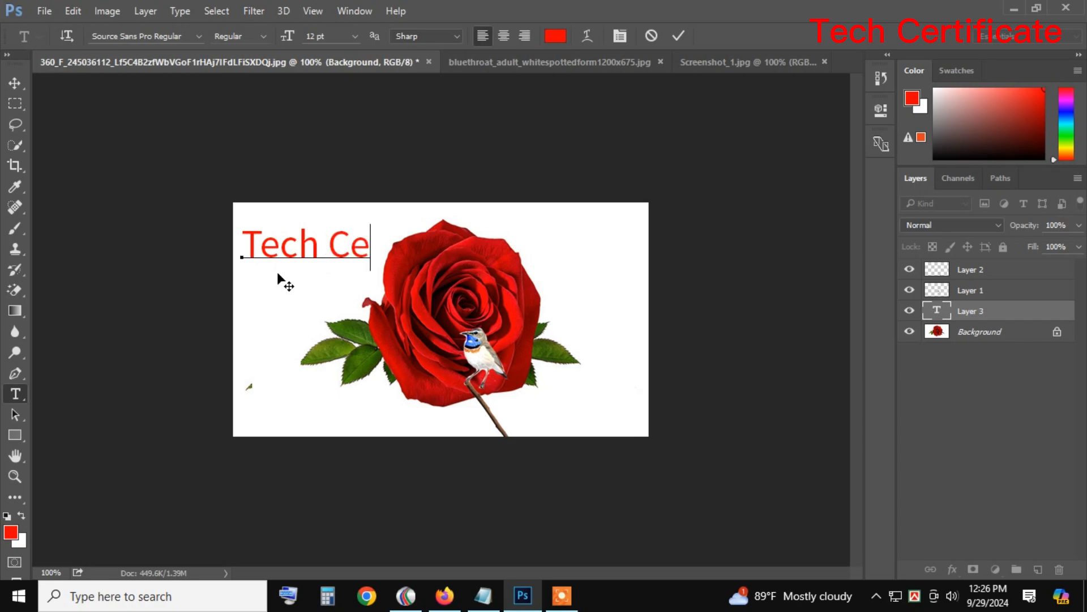
type("rtificate")
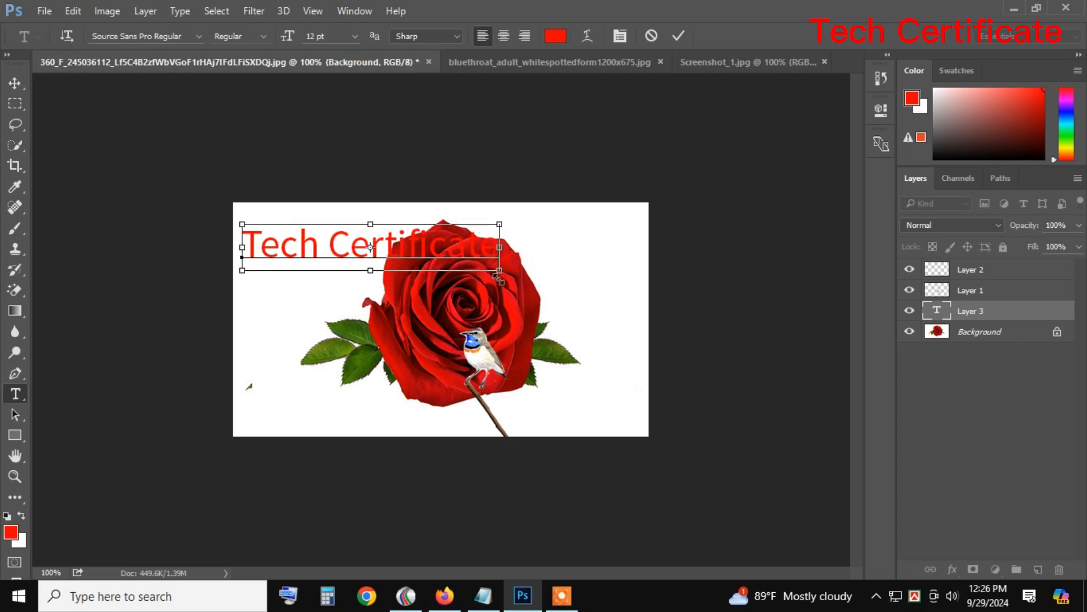
Step: Narrow the Tech Certificate text to fit beside the rose at about 13 pt, set its font style to Black and commit it
left_click_drag(499, 271, 358, 236)
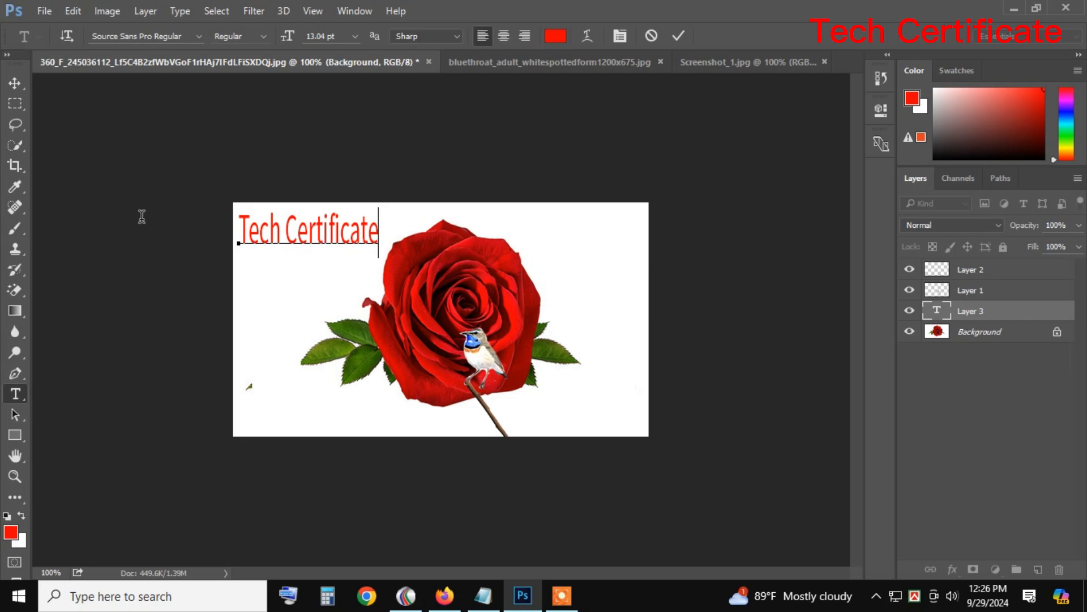
key("ctrl+a")
left_click(266, 37)
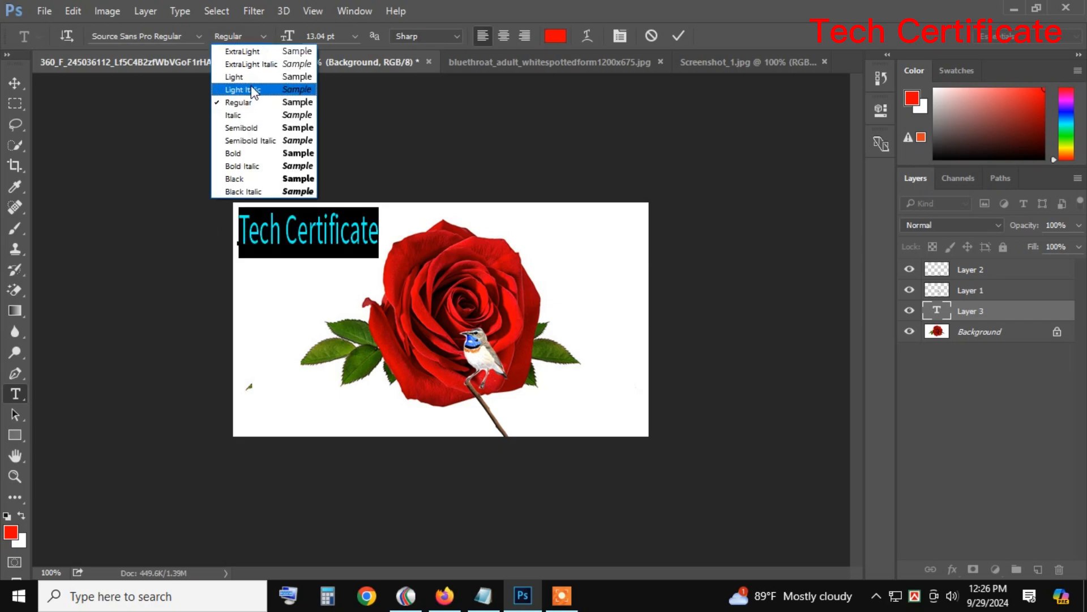
left_click(277, 179)
left_click(313, 248)
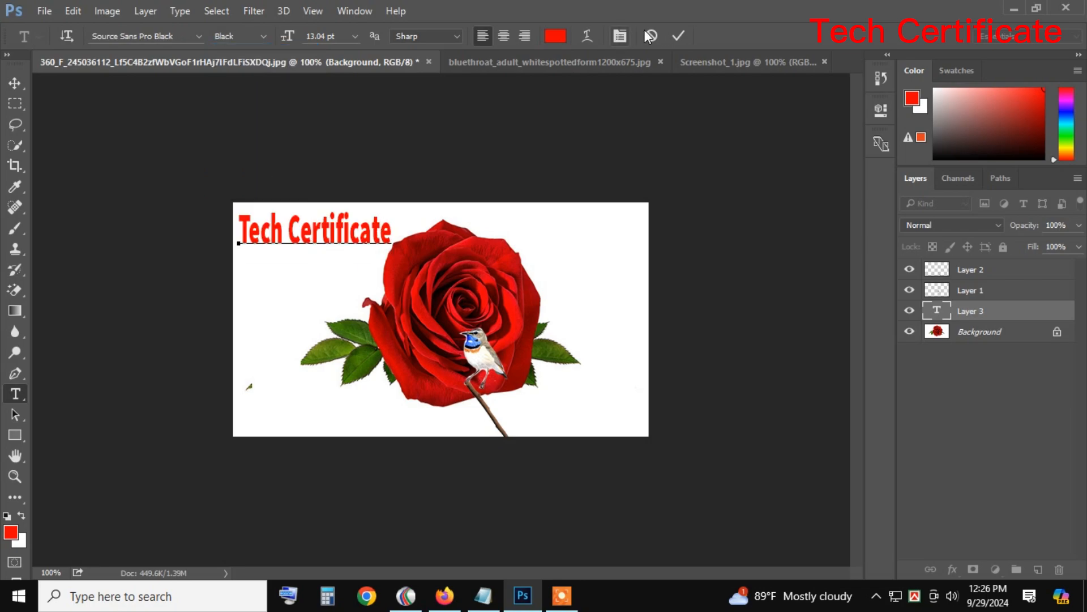
left_click(678, 37)
Step: Apply a Bevel & Emboss layer style to the Tech Certificate text layer
right_click(994, 311)
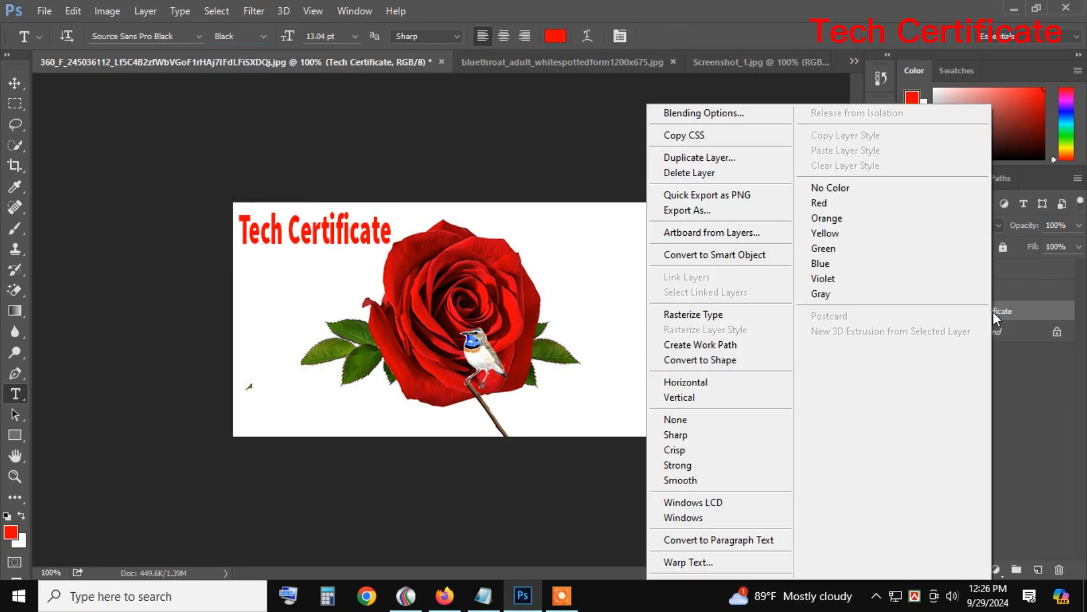
left_click(697, 113)
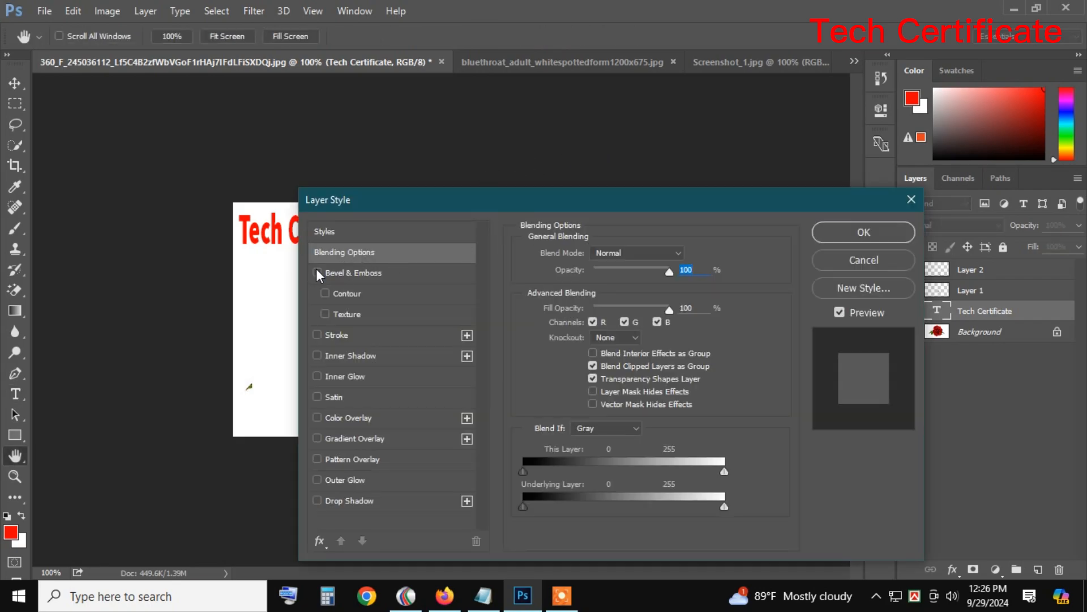
left_click(317, 272)
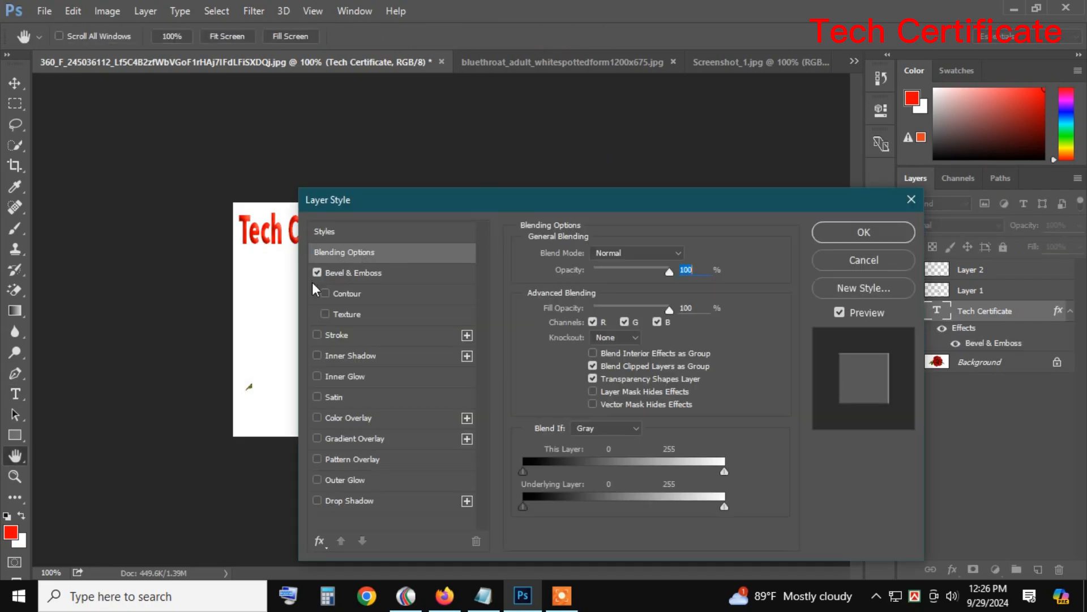
left_click_drag(391, 200, 353, 128)
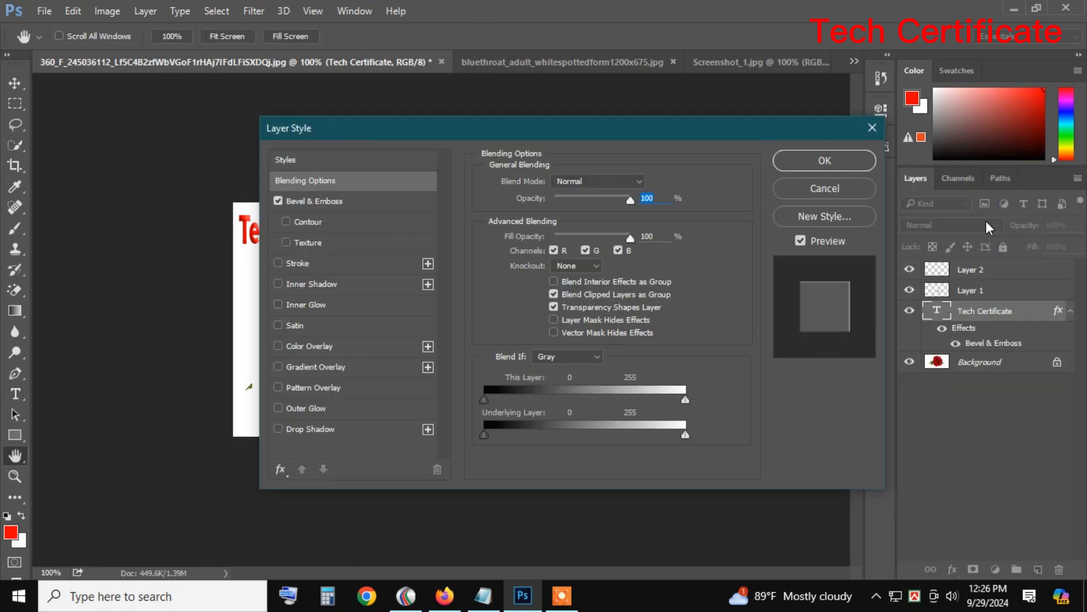
left_click(810, 169)
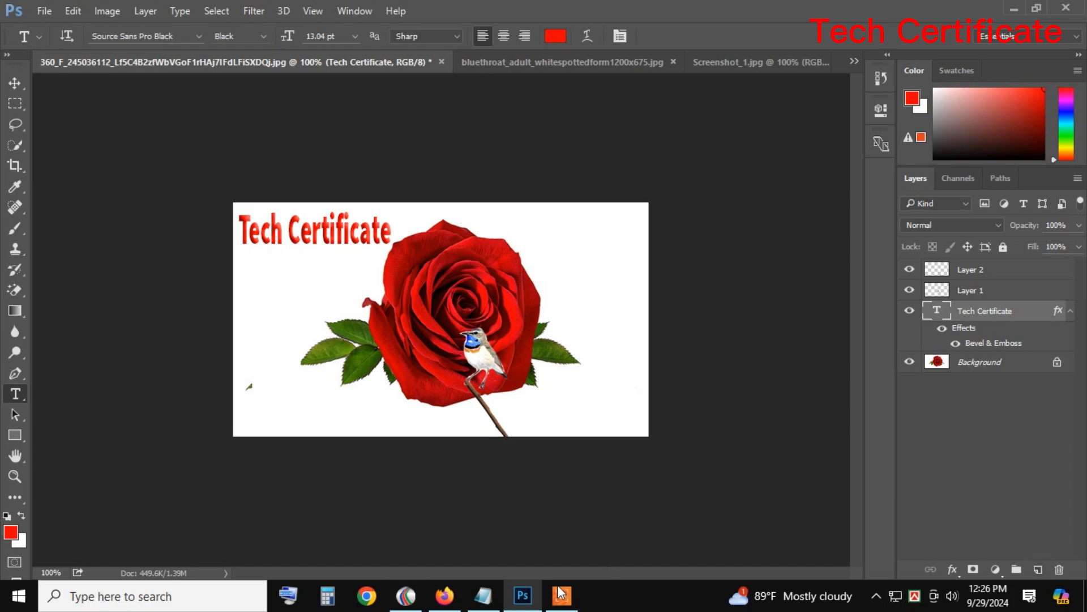
Step: Save the composite to the Desktop as a JPEG named ggggggggggg with Maximum quality 12 and Baseline ("Standard") format
left_click(58, 8)
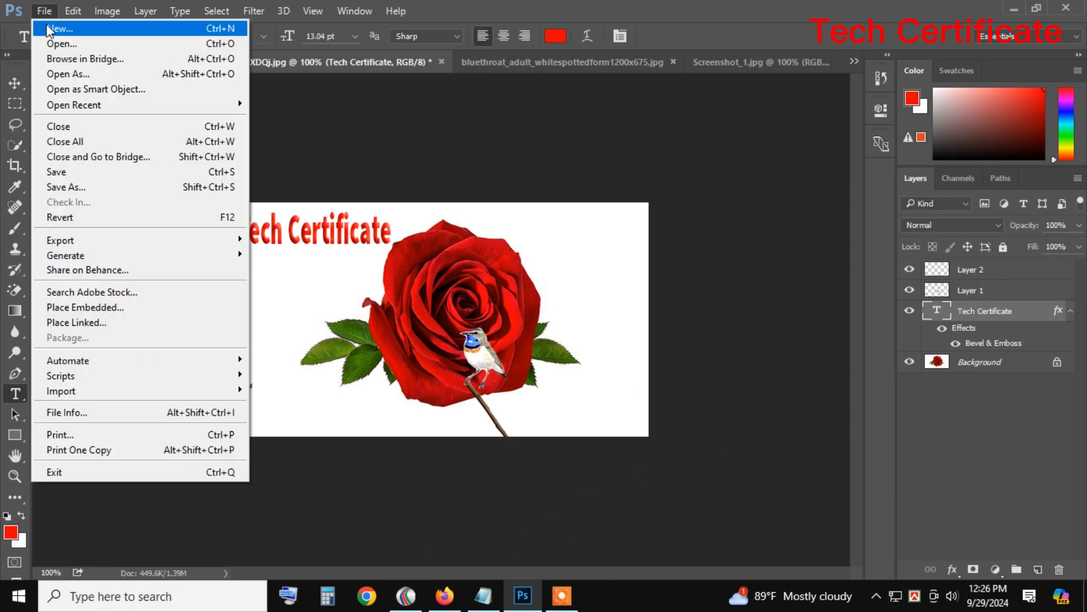
left_click(66, 187)
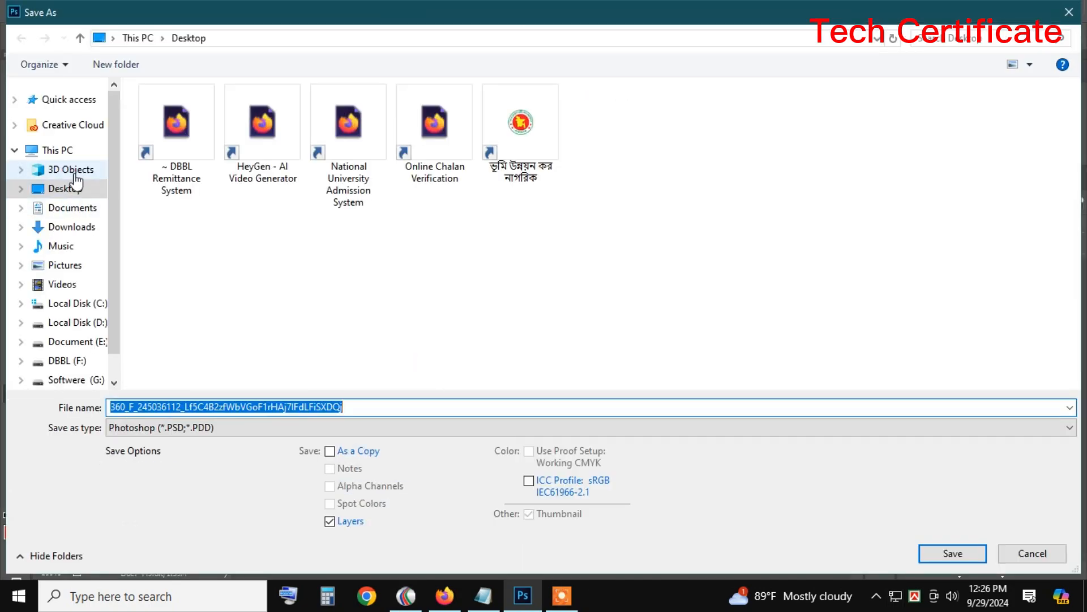
left_click(65, 188)
left_click(208, 429)
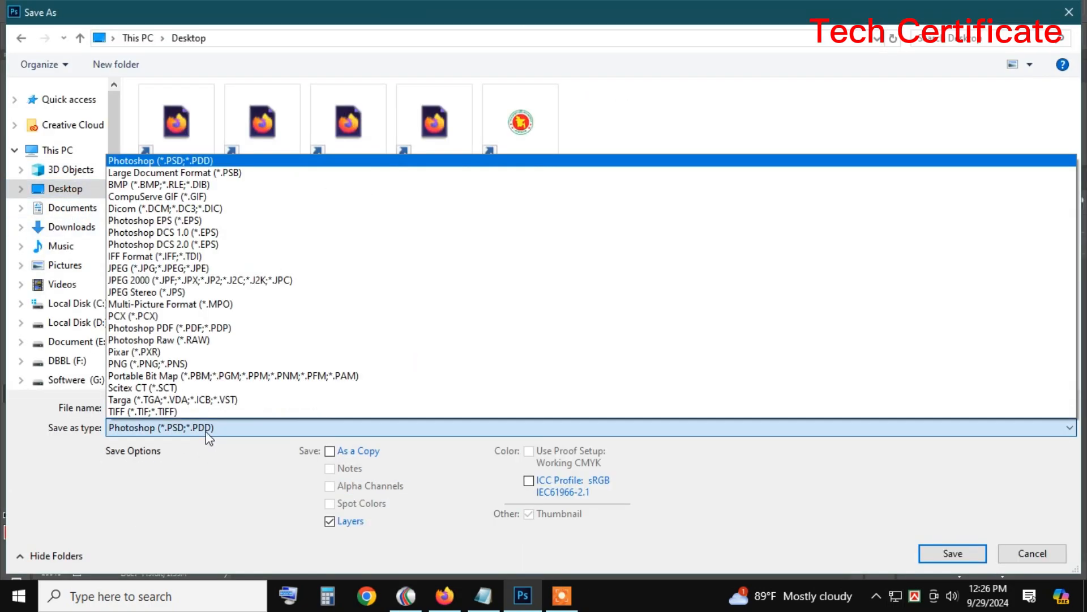
left_click(204, 268)
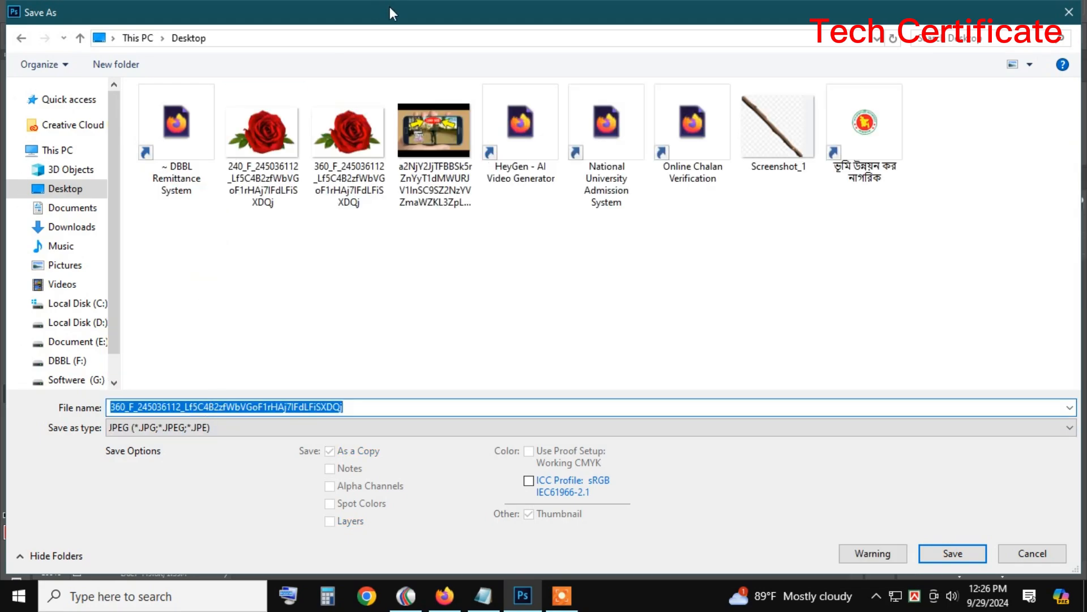
type("ggggggggggg")
left_click(942, 554)
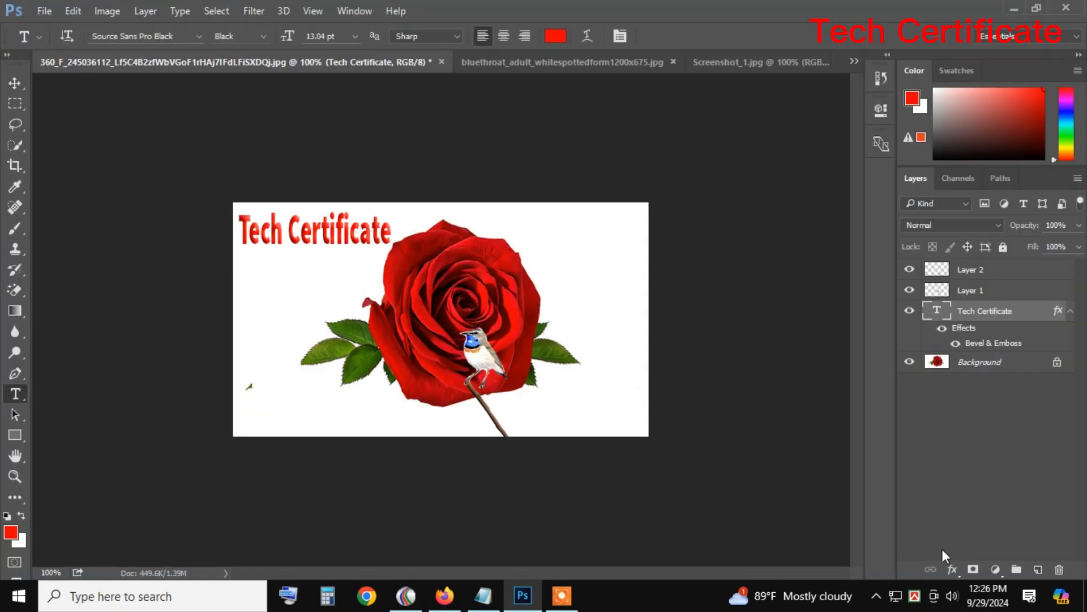
left_click_drag(570, 217, 577, 219)
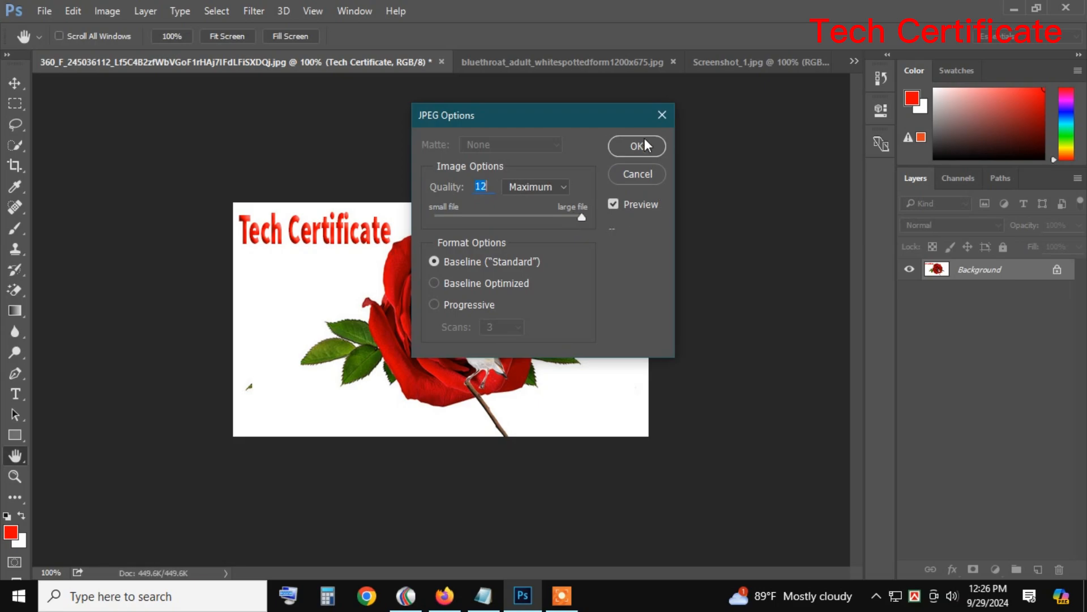
left_click(643, 147)
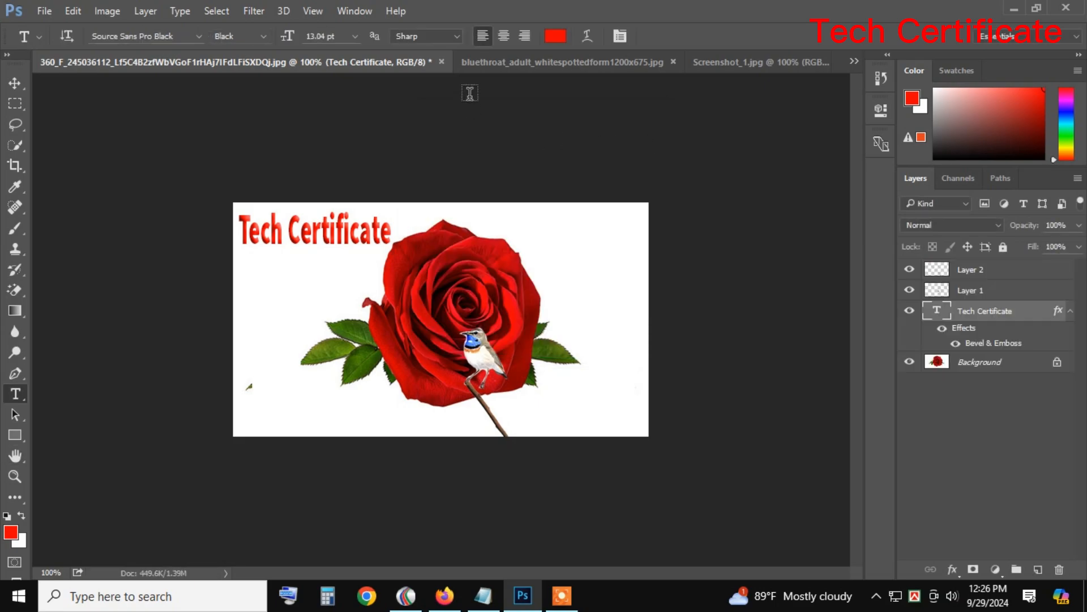
Step: Close the rose composite without saving further changes, close the bird and stick documents, and minimize Photoshop
left_click(442, 61)
left_click(425, 220)
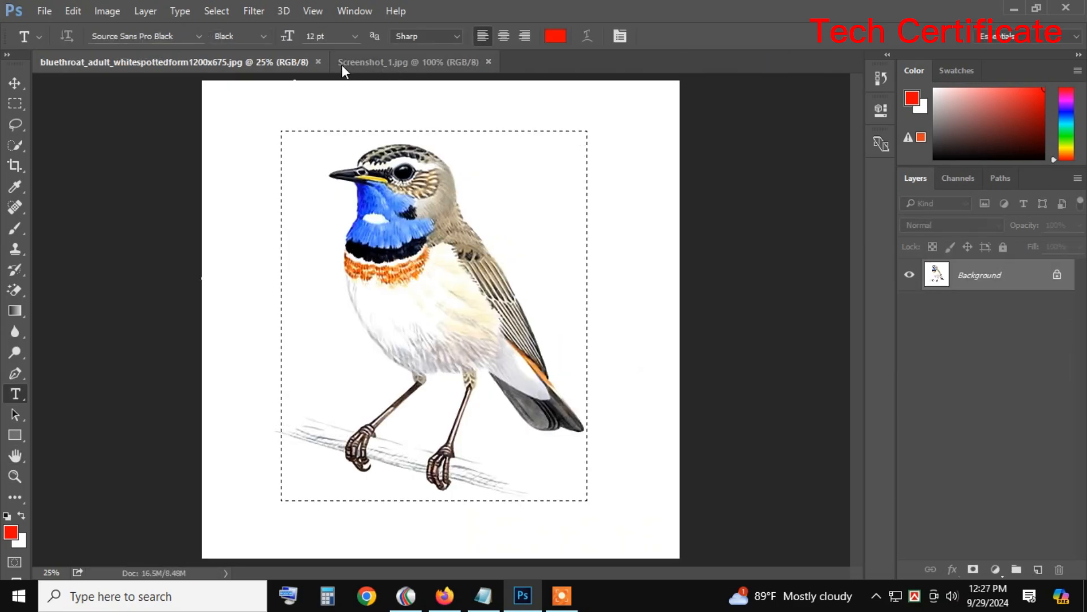
left_click(318, 61)
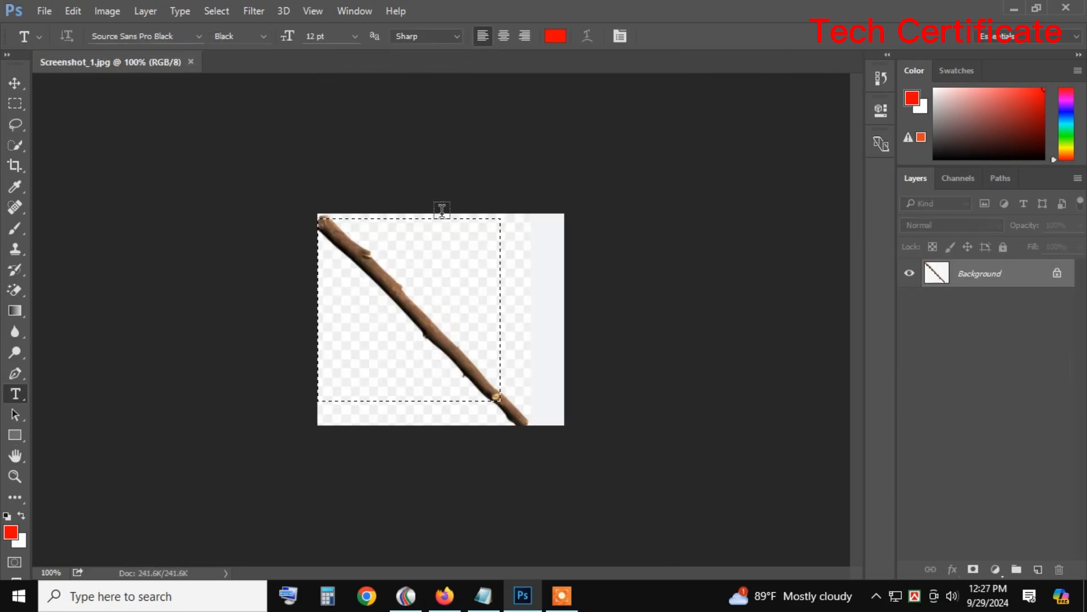
left_click(191, 62)
left_click(1014, 9)
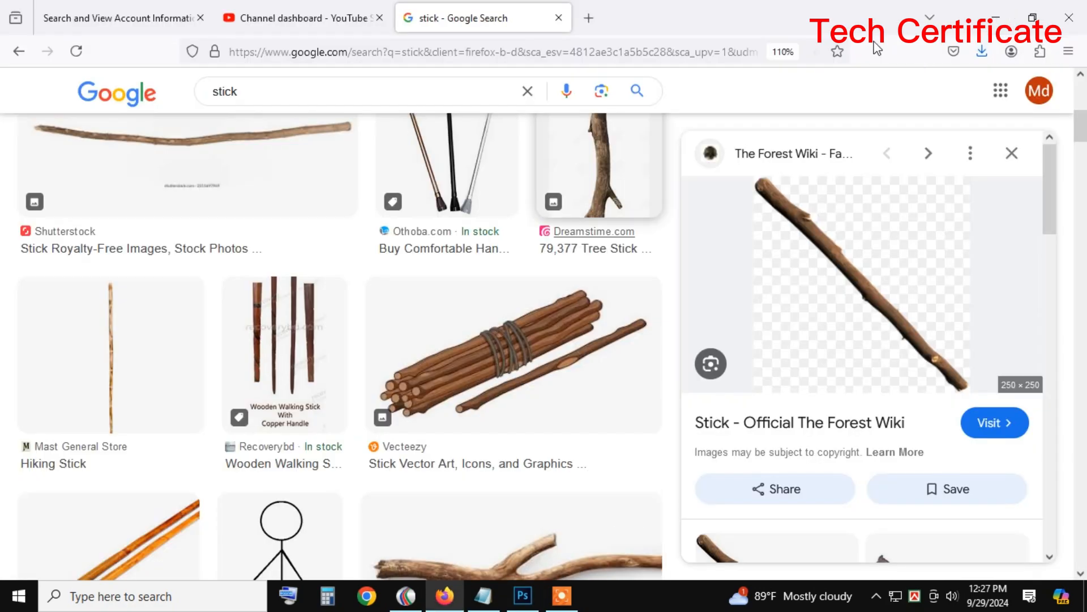